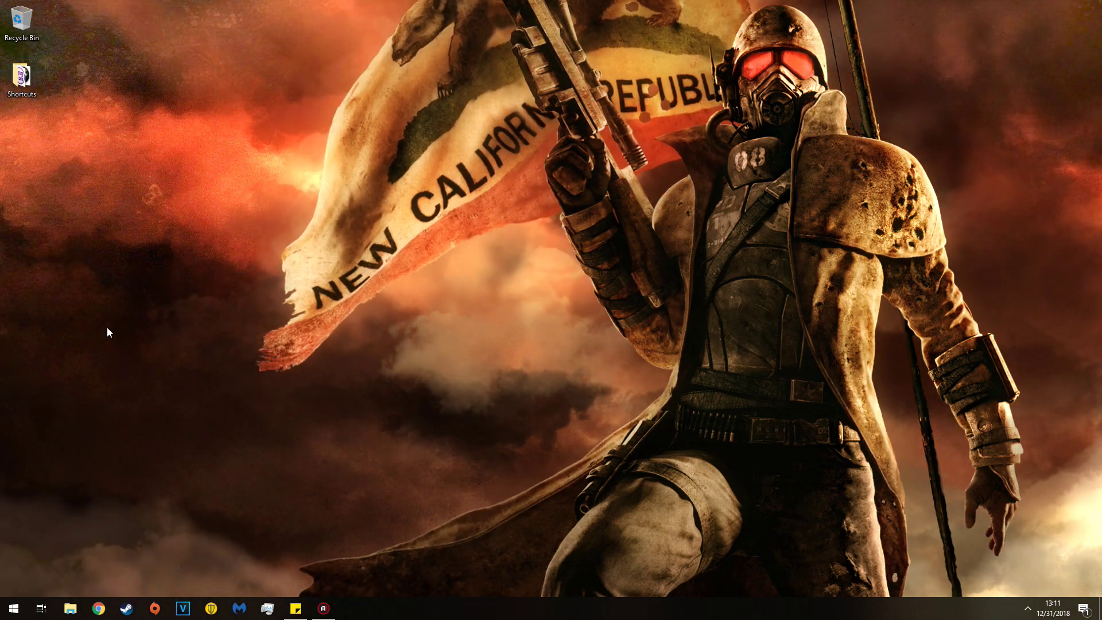
# Launch the FOMM desktop app (Fallout Mod Manager)
pyautogui.press('super')
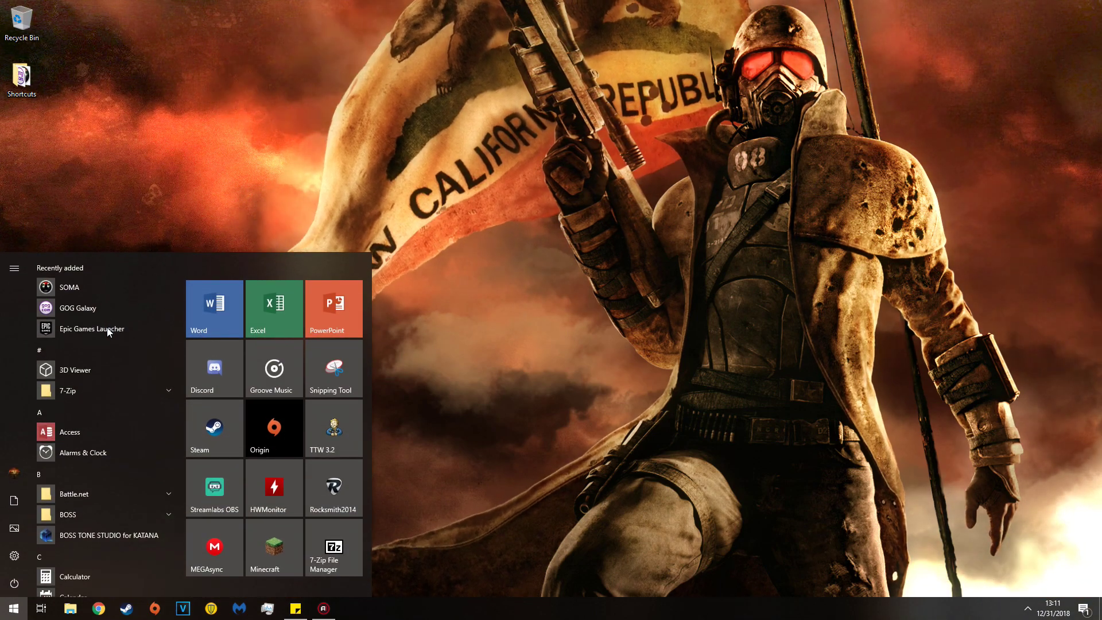
pyautogui.write('fomm')
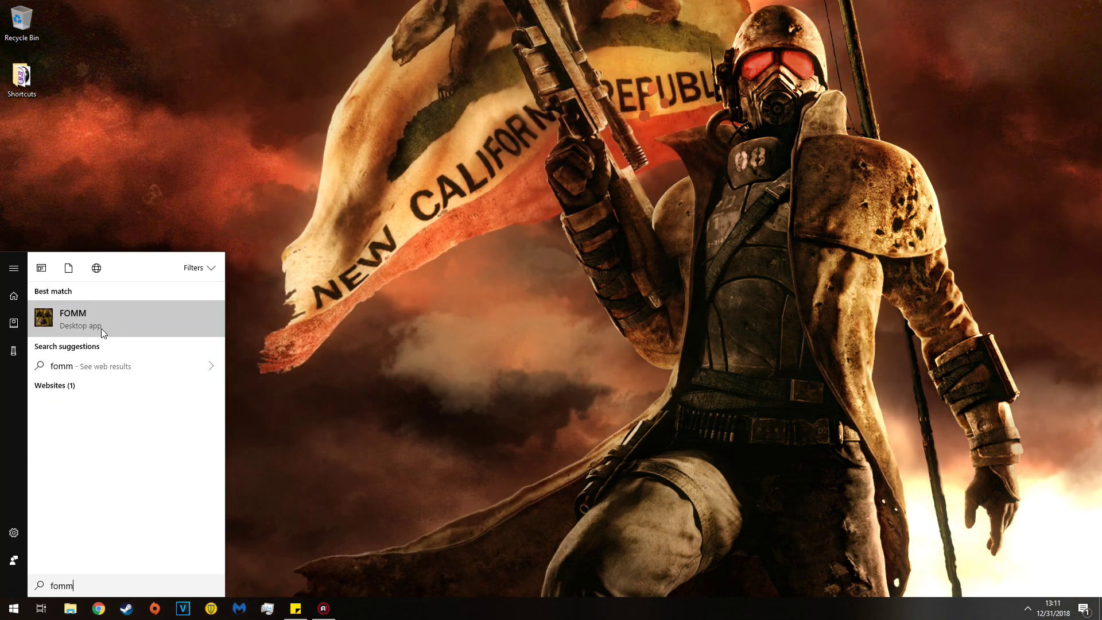
pyautogui.click(101, 309)
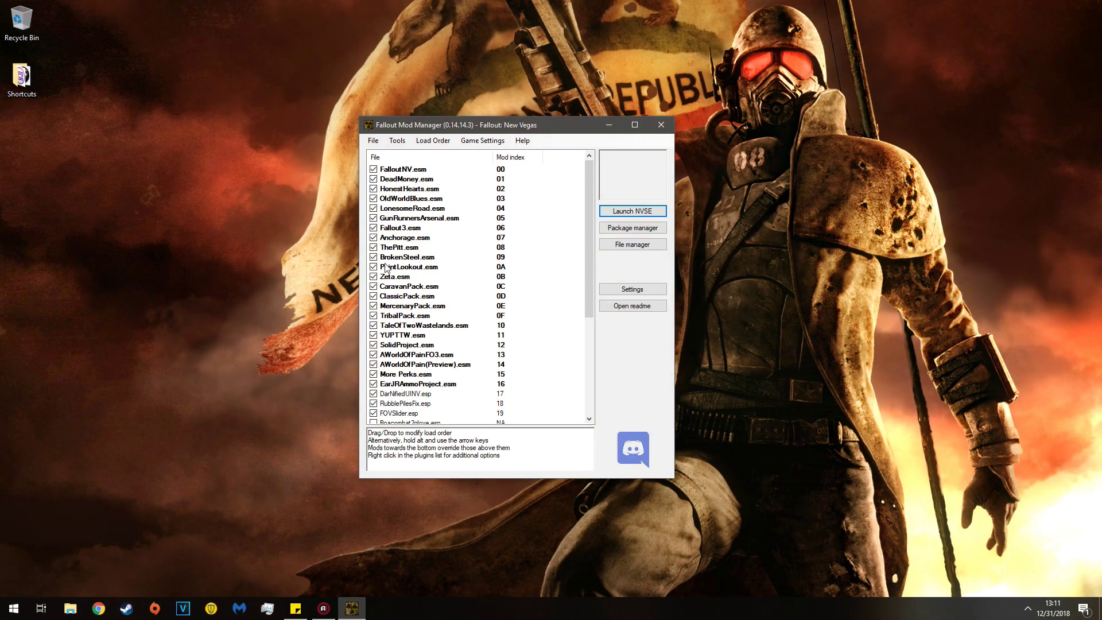
# Look through the plugin load order and the options available for a plugin
pyautogui.scroll(-3, 440, 221)
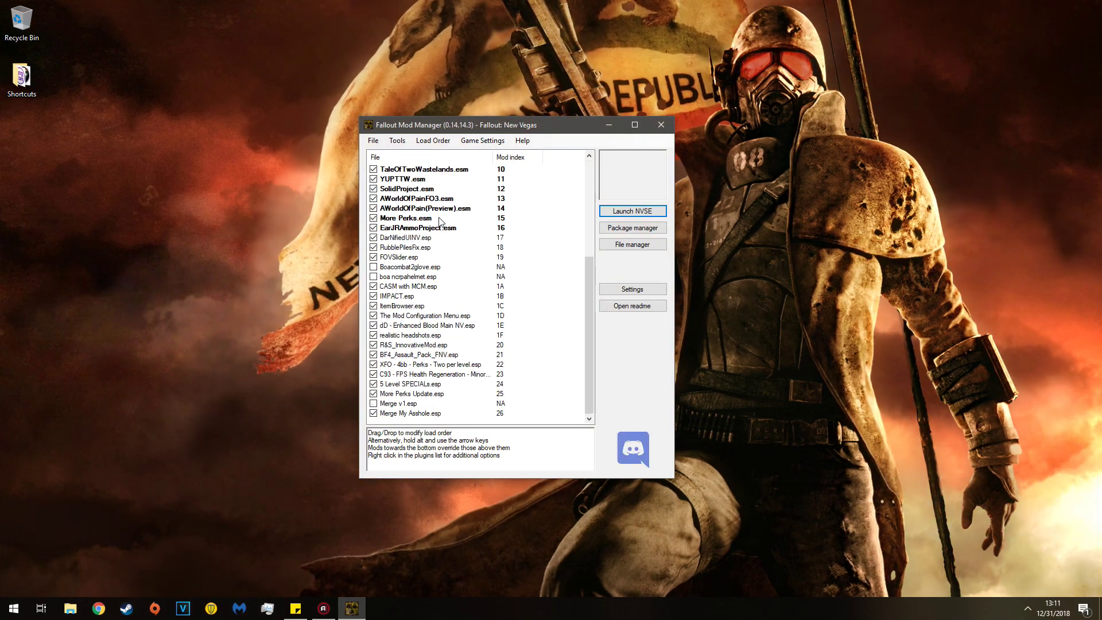
pyautogui.rightClick(418, 375)
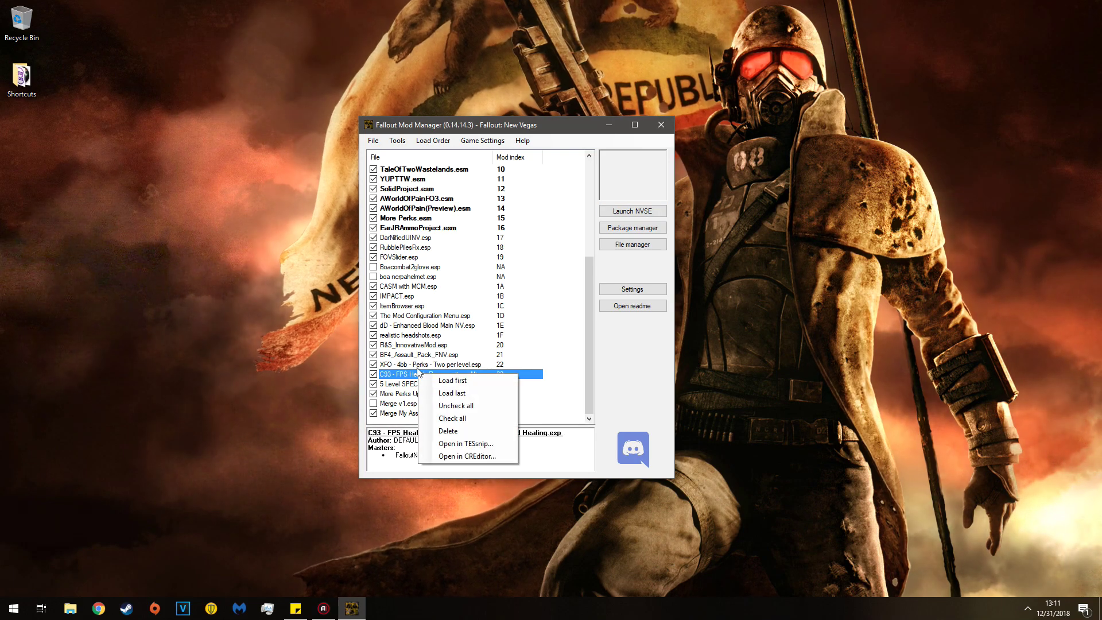
pyautogui.click(574, 367)
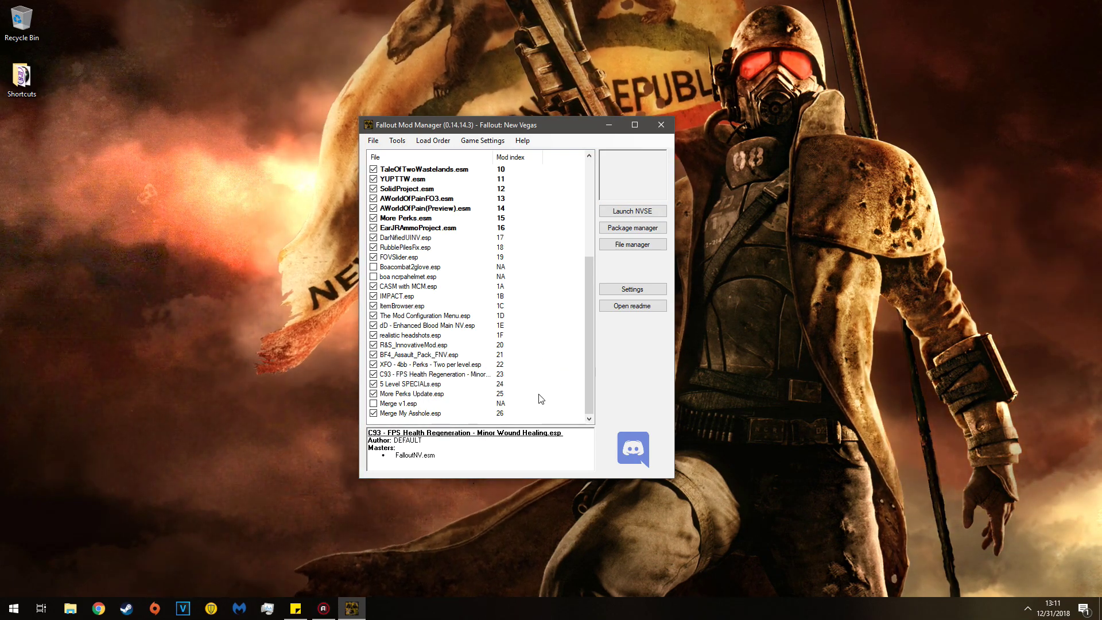
pyautogui.scroll(6, 428, 356)
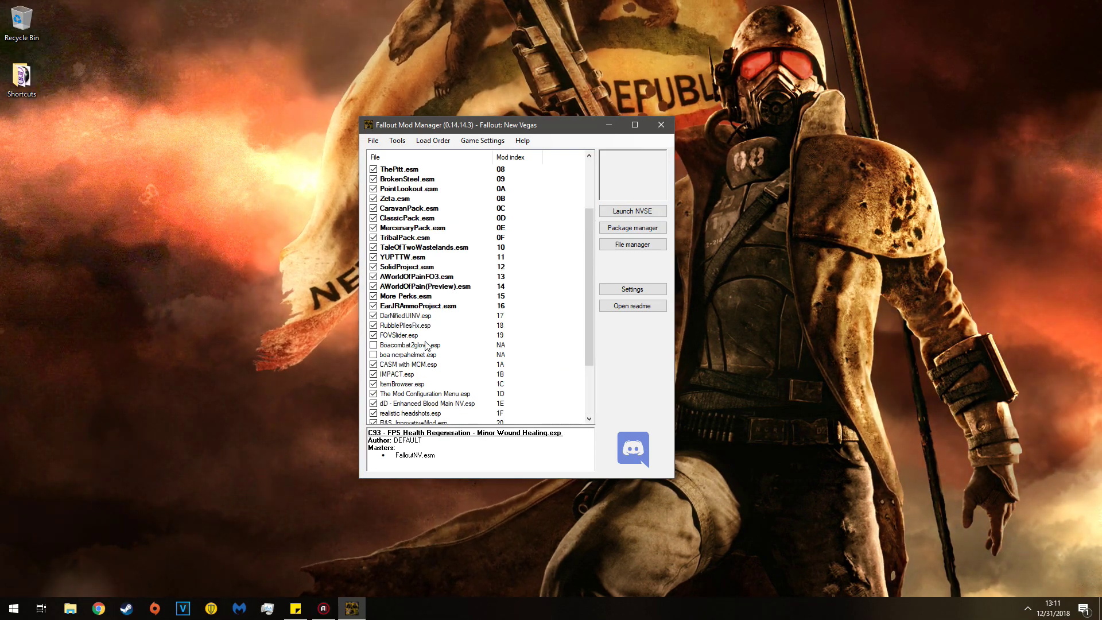
pyautogui.scroll(-5, 425, 345)
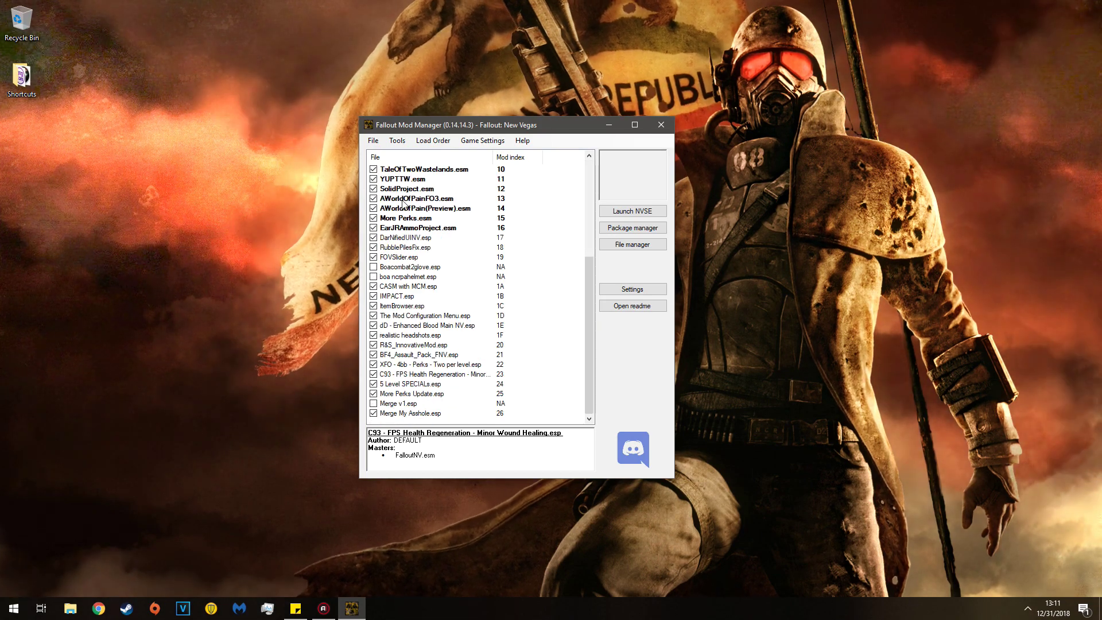
pyautogui.scroll(5, 445, 230)
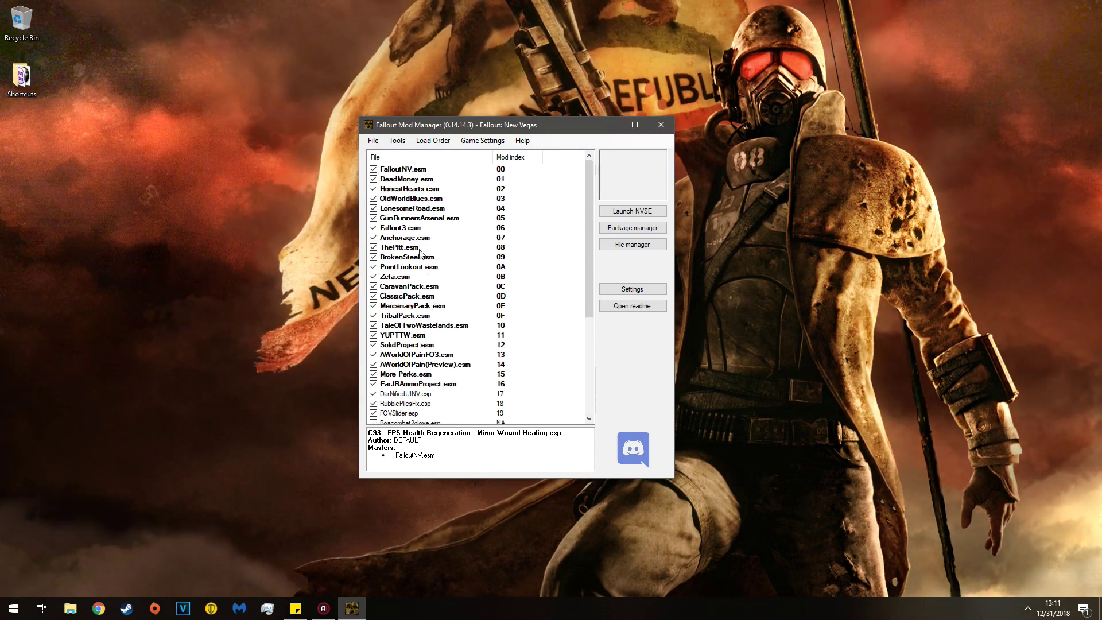
# Open the package manager and try to delete the 5 Level SPECIAL-63184-1-0 mod
pyautogui.click(633, 229)
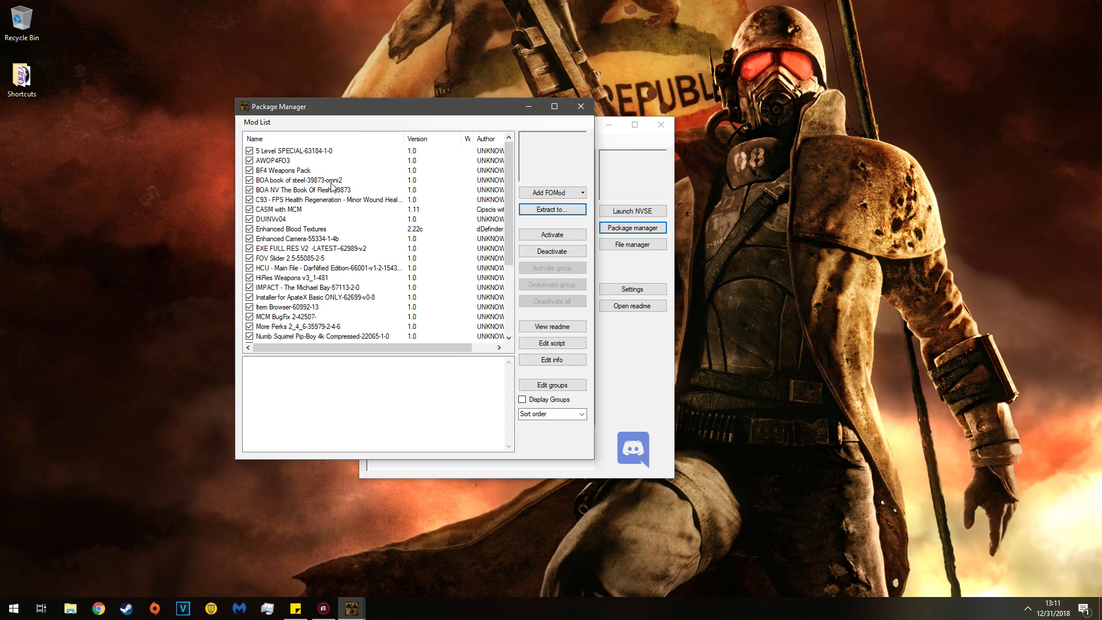
pyautogui.scroll(-4, 295, 180)
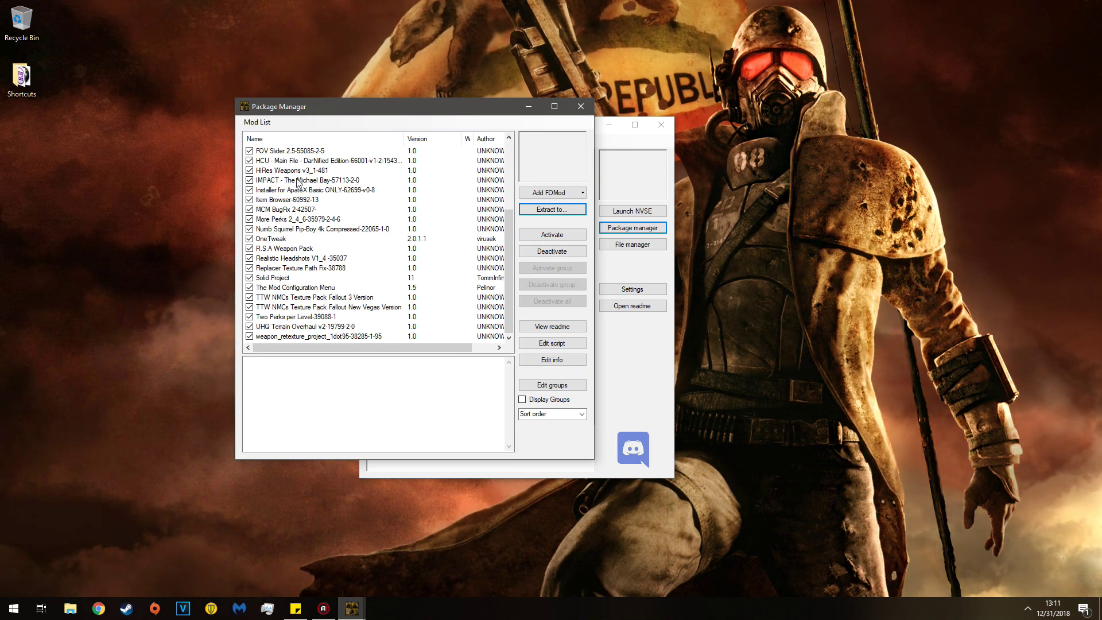
pyautogui.scroll(4, 317, 219)
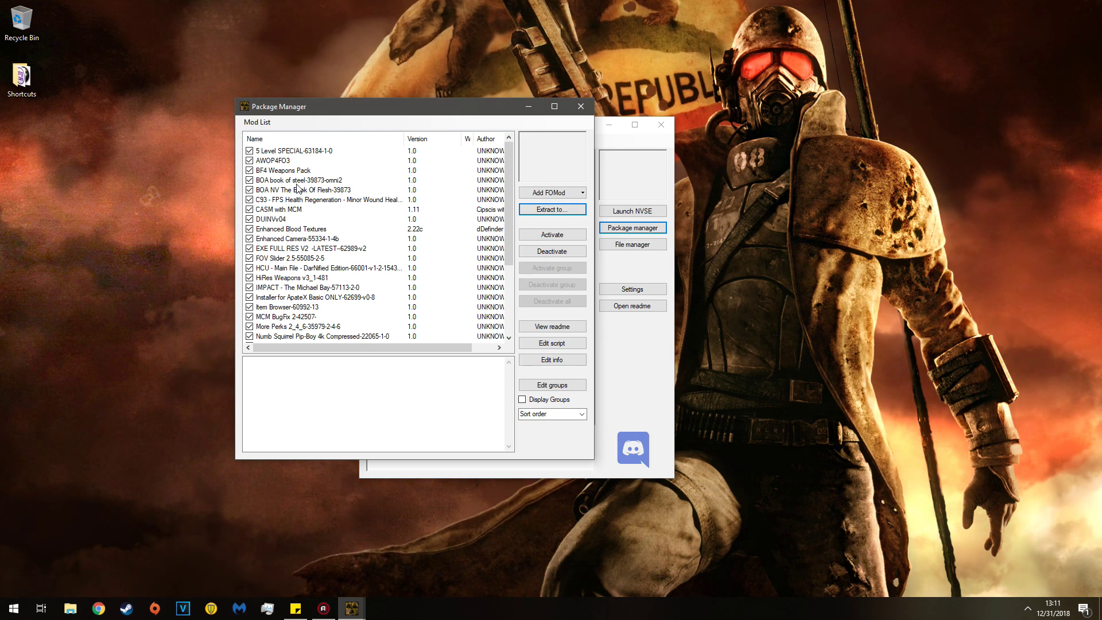
pyautogui.rightClick(281, 152)
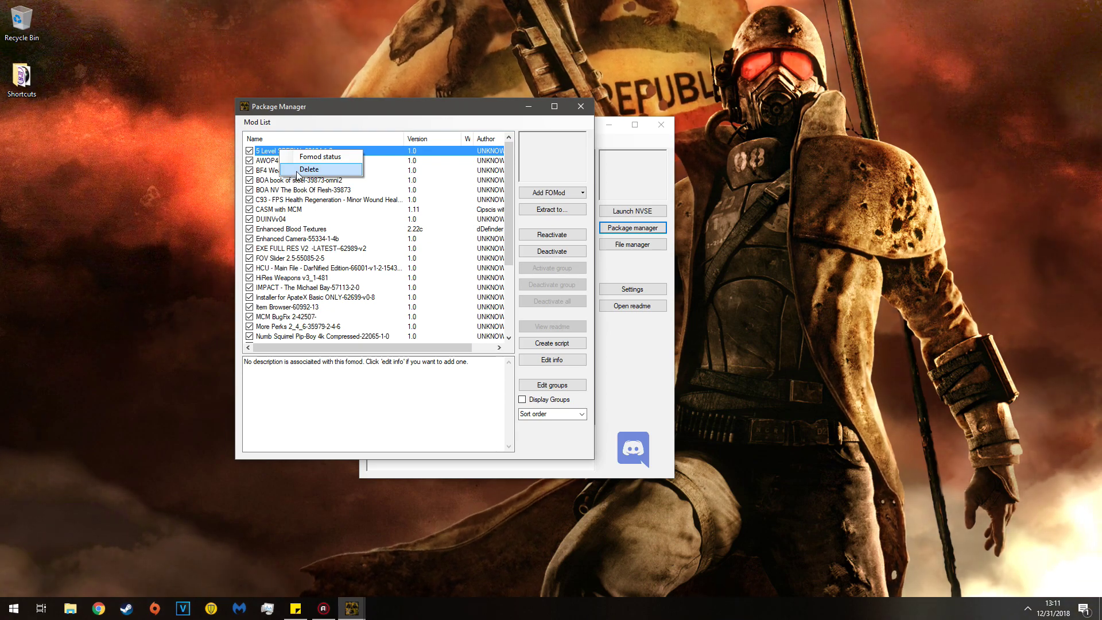
pyautogui.click(297, 170)
pyautogui.click(581, 337)
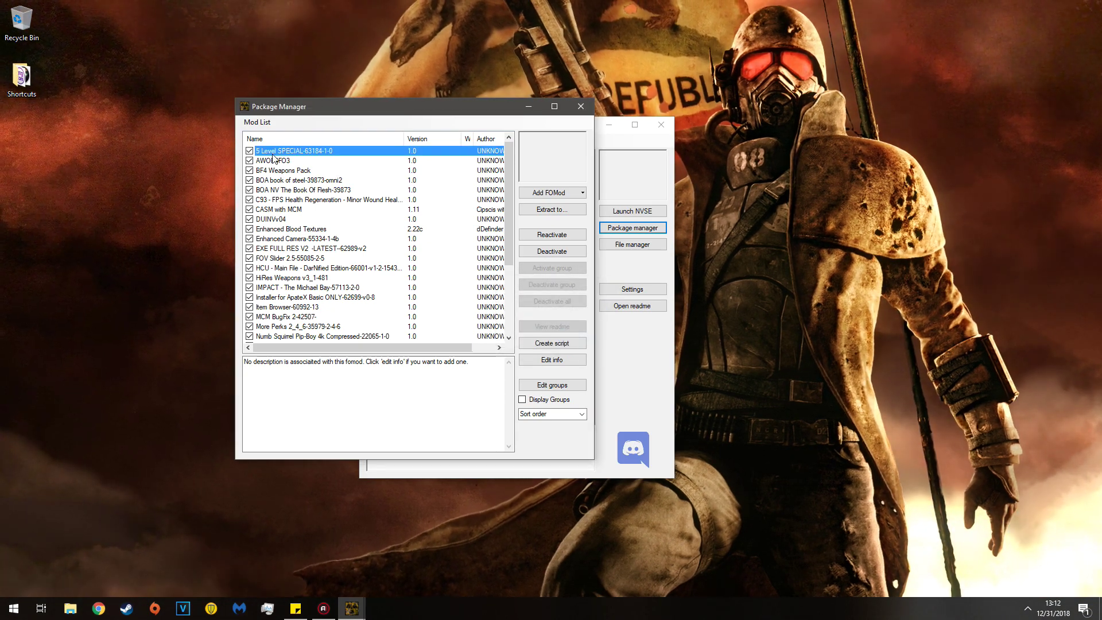
# Deactivate the 5 Level SPECIAL-63184-1-0 and BF4 Weapons Pack mods in the package manager
pyautogui.click(551, 252)
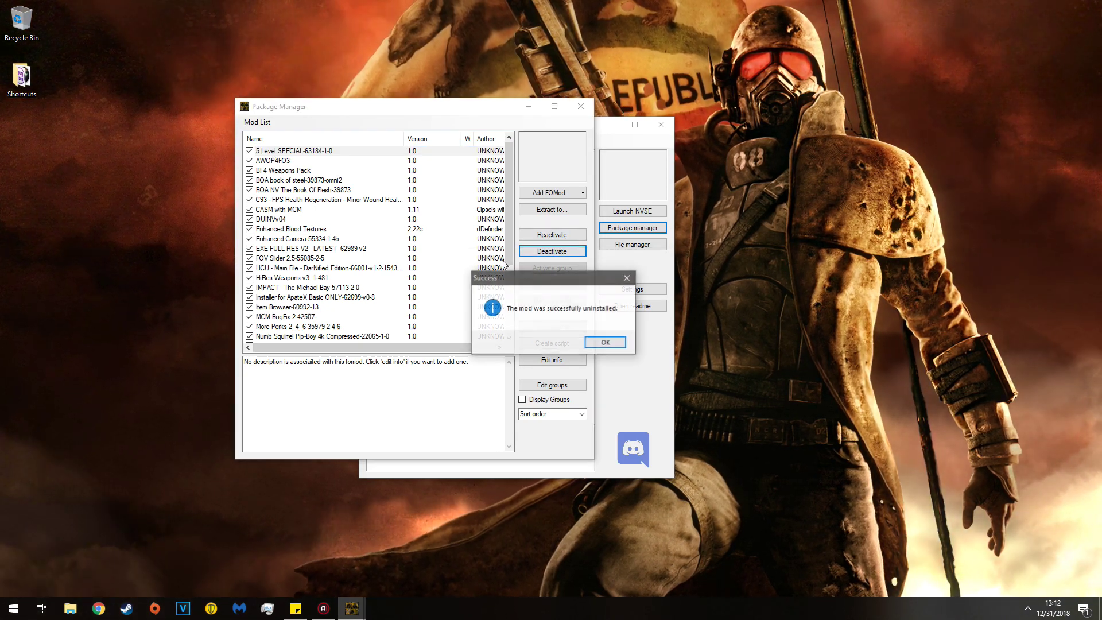
pyautogui.click(596, 344)
pyautogui.click(270, 162)
pyautogui.click(276, 171)
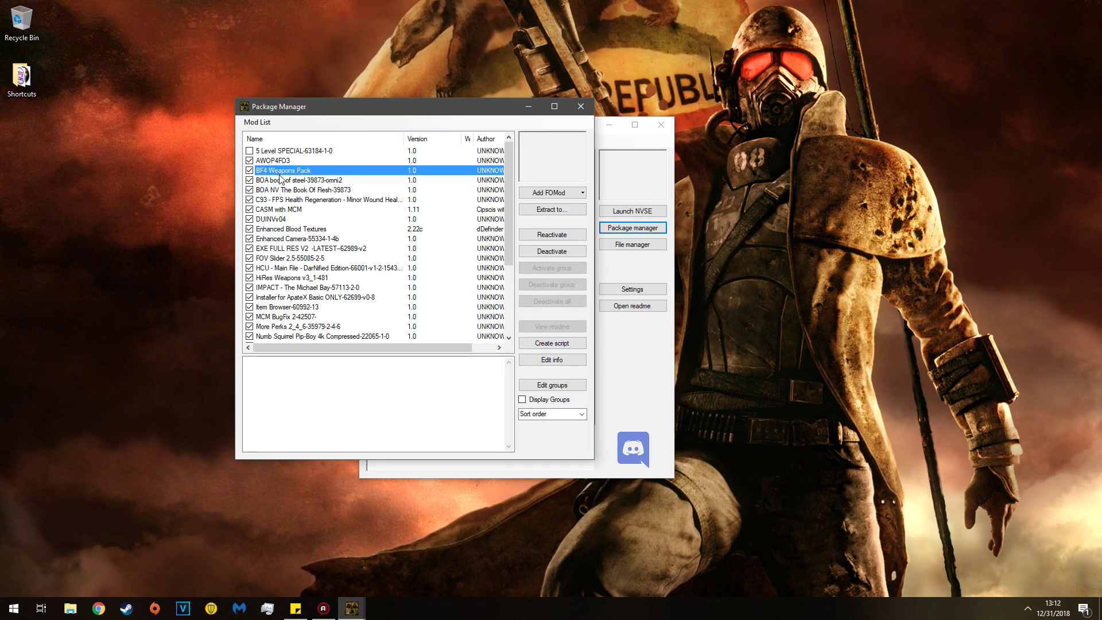
pyautogui.click(559, 253)
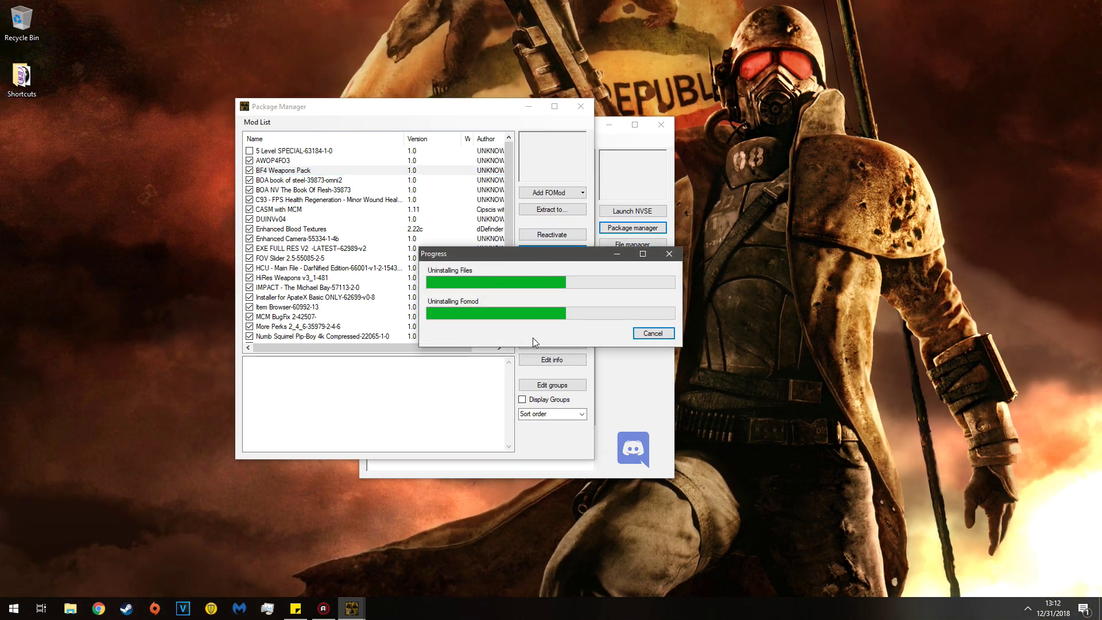
pyautogui.click(611, 342)
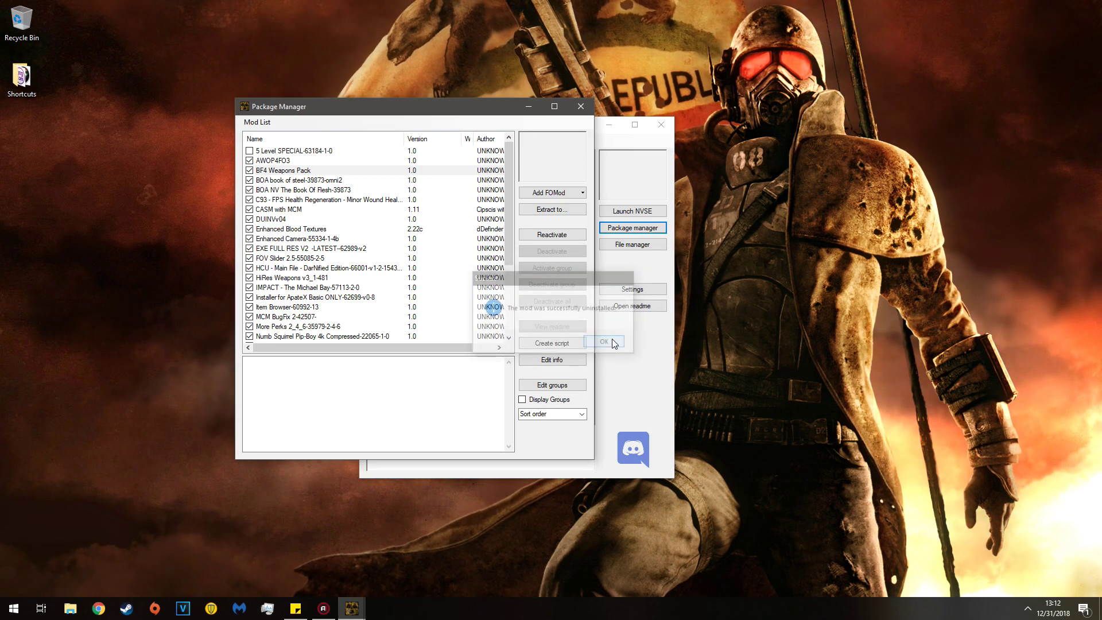
# Delete the deactivated 5 Level SPECIAL-63184-1-0 and BF4 Weapons Pack mods from the package list
pyautogui.click(279, 151)
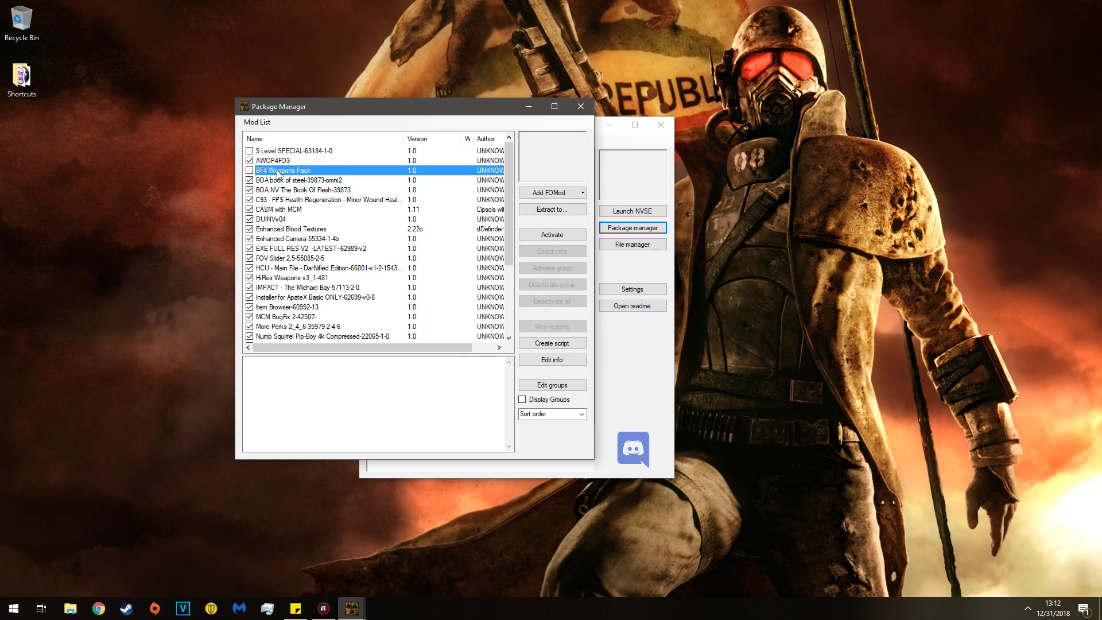
pyautogui.scroll(-5, 279, 173)
pyautogui.scroll(3, 289, 252)
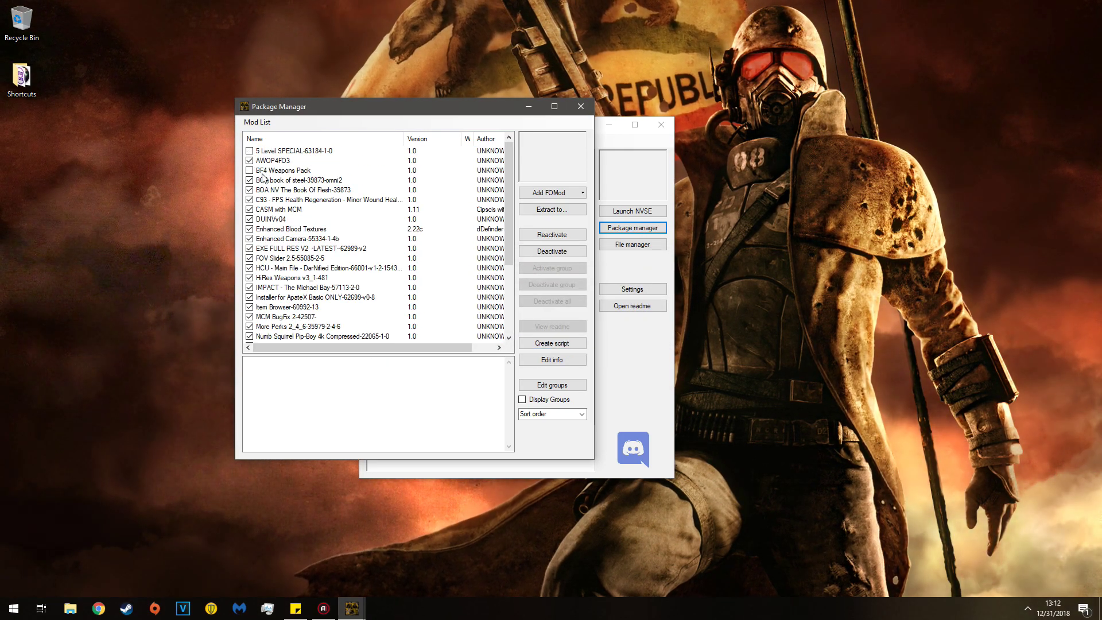
pyautogui.click(263, 171)
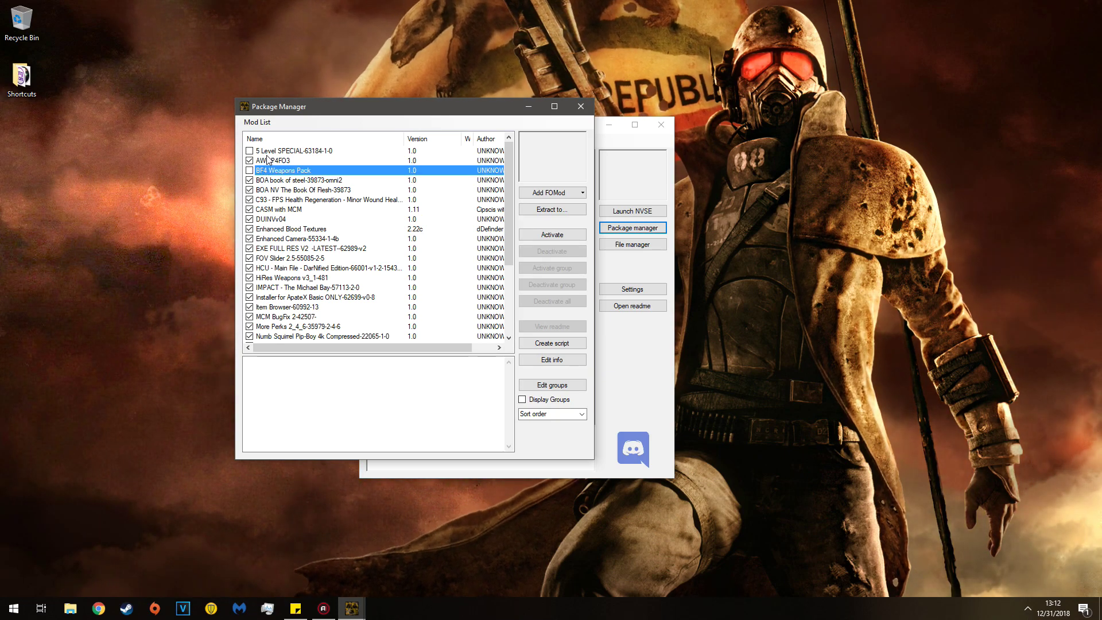
pyautogui.rightClick(269, 155)
pyautogui.click(296, 169)
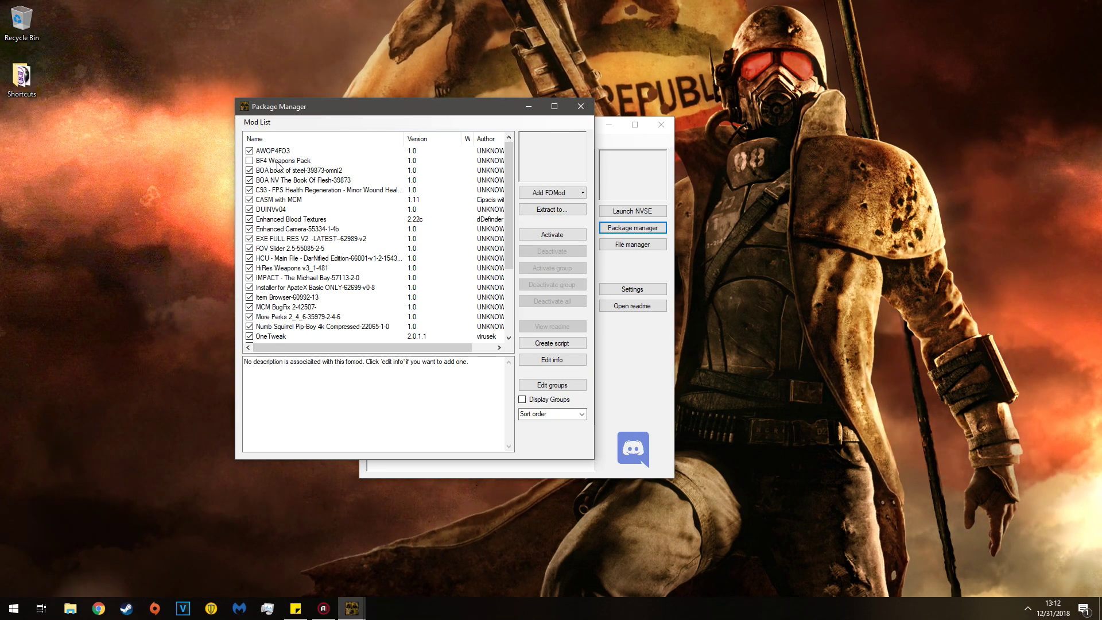
pyautogui.click(300, 179)
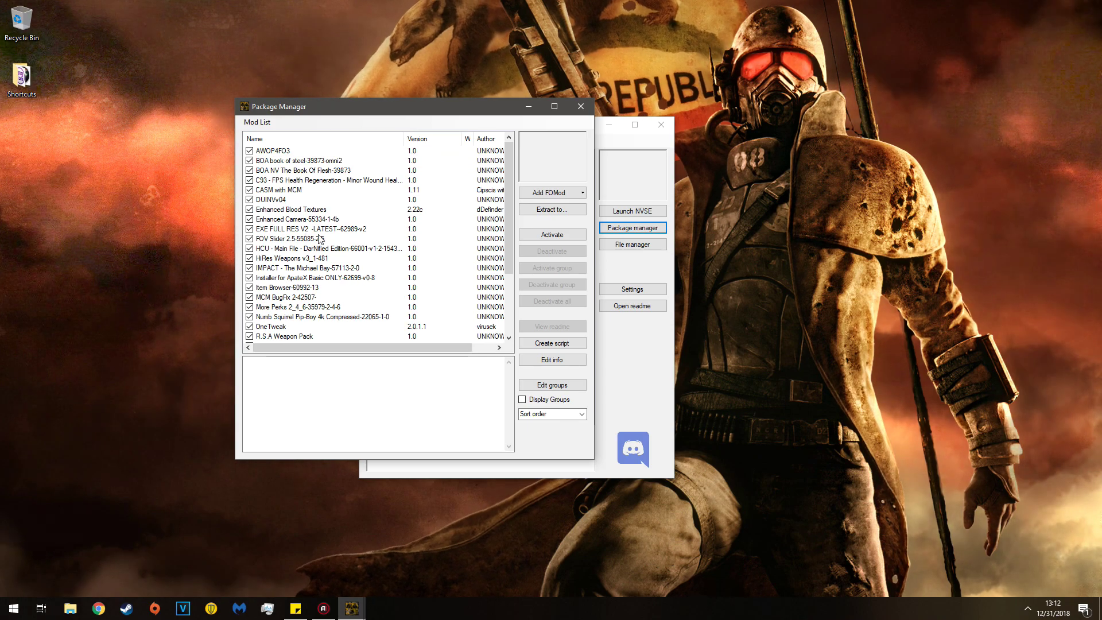
# Close the package manager and disable the Merge My Asshole.esp plugin in the load order
pyautogui.click(578, 106)
pyautogui.scroll(-5, 431, 287)
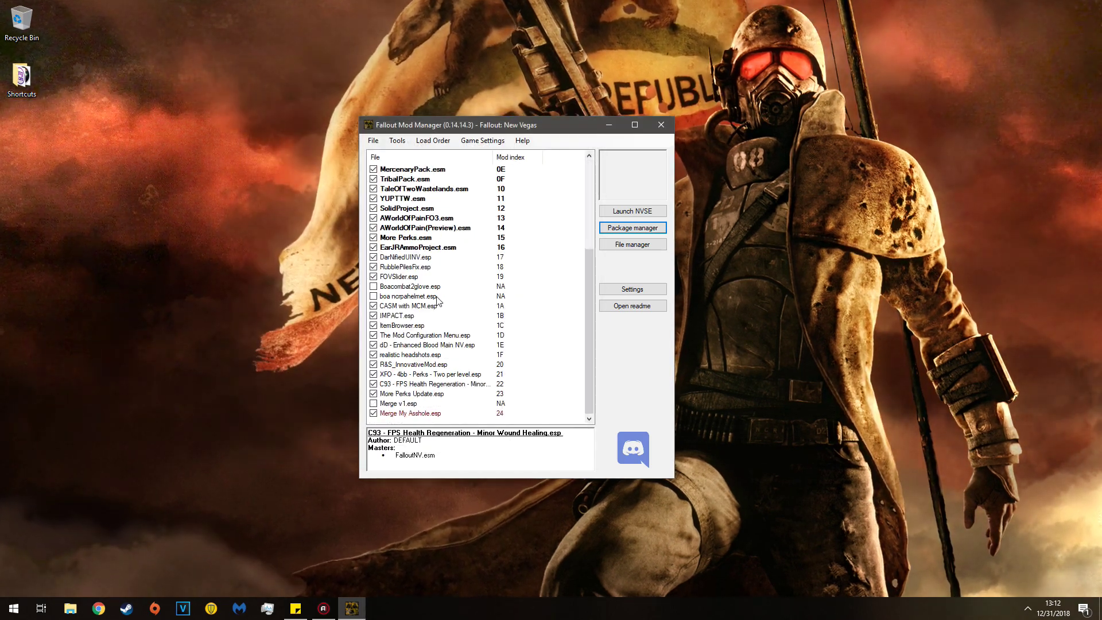
pyautogui.click(390, 414)
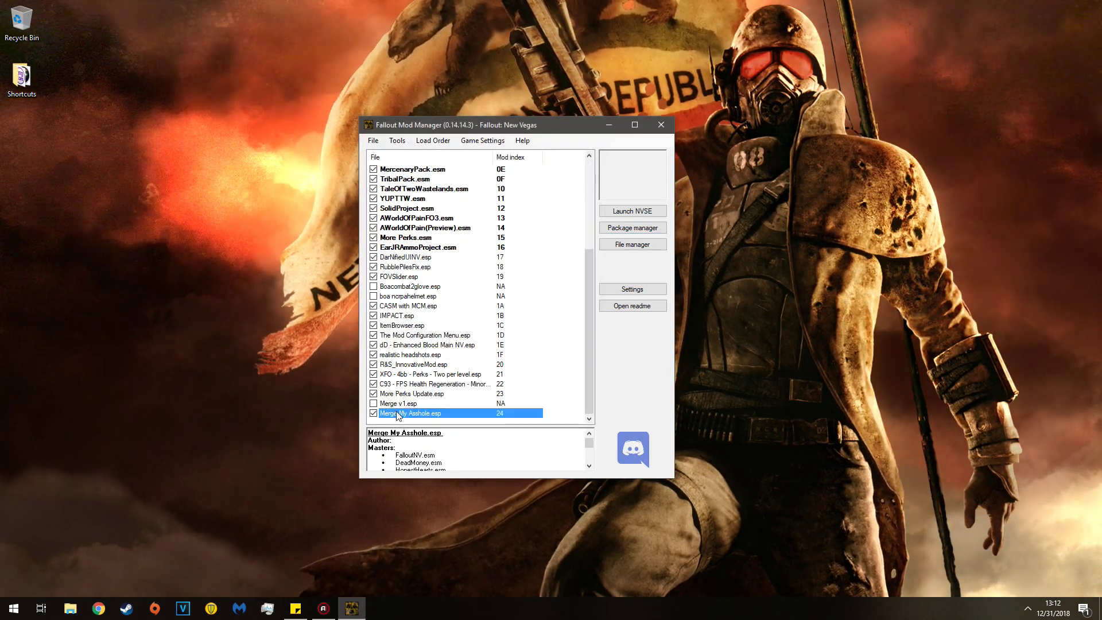
pyautogui.click(488, 354)
pyautogui.scroll(5, 407, 376)
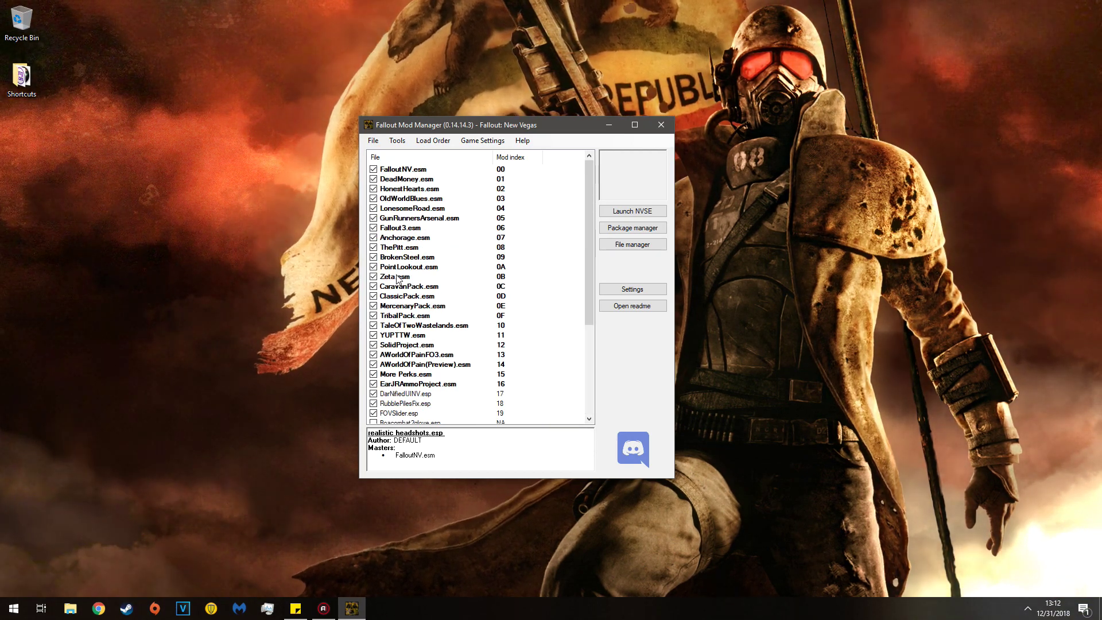
pyautogui.scroll(-5, 414, 321)
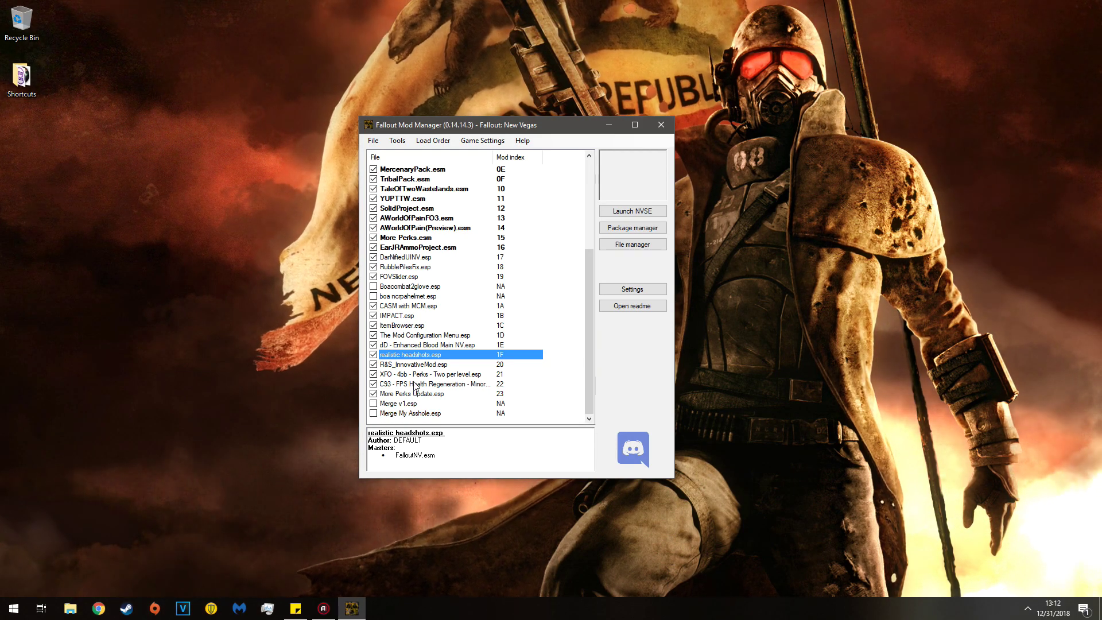
pyautogui.scroll(5, 409, 391)
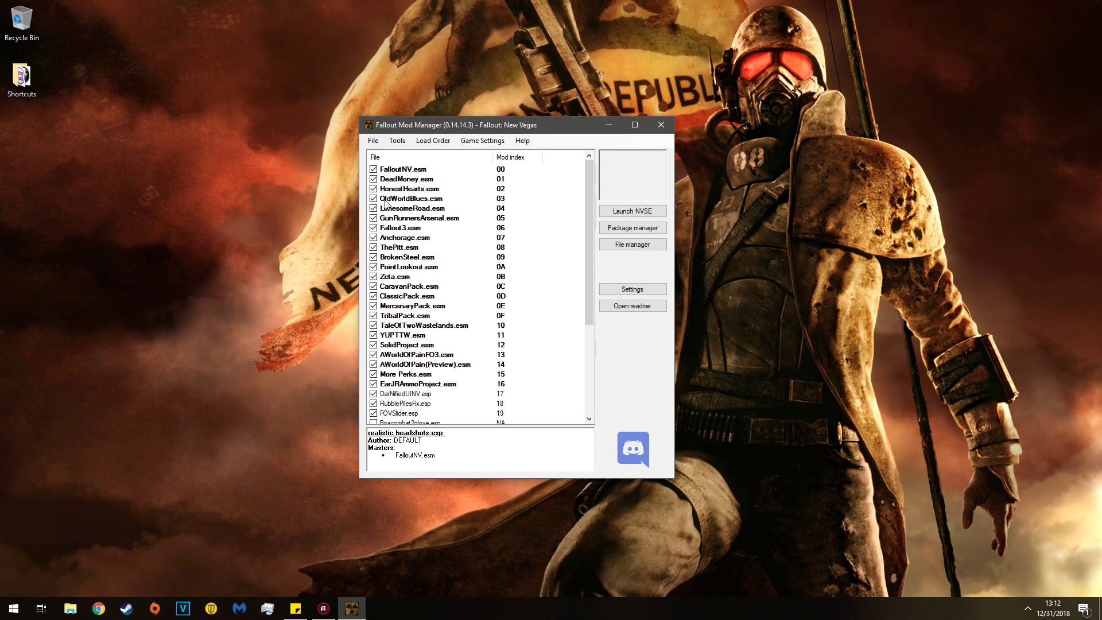
# Minimize the mod manager, switch to File Explorer and open the folder D:\Program Files (x86)\FOMM
pyautogui.click(609, 125)
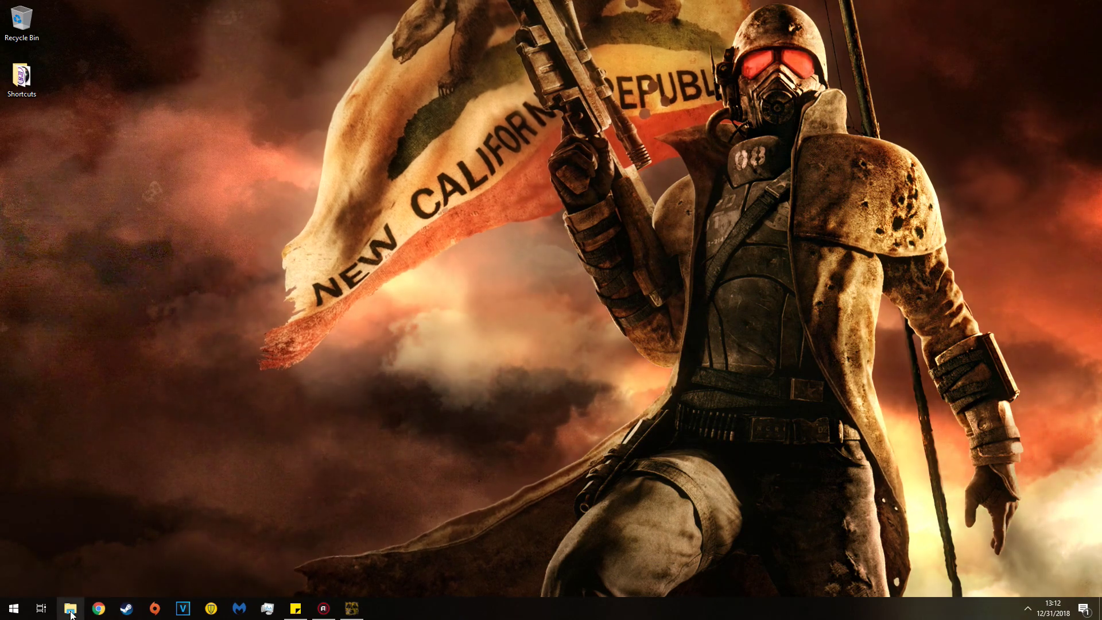
pyautogui.click(70, 609)
pyautogui.moveTo(444, 171); pyautogui.dragTo(328, 97)
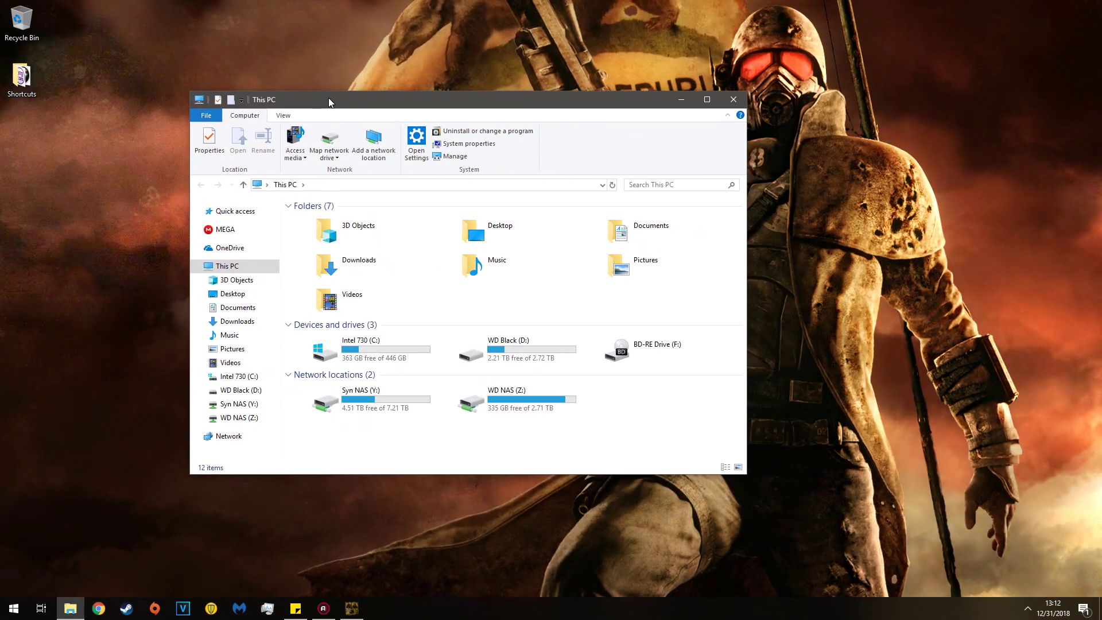
pyautogui.doubleClick(497, 343)
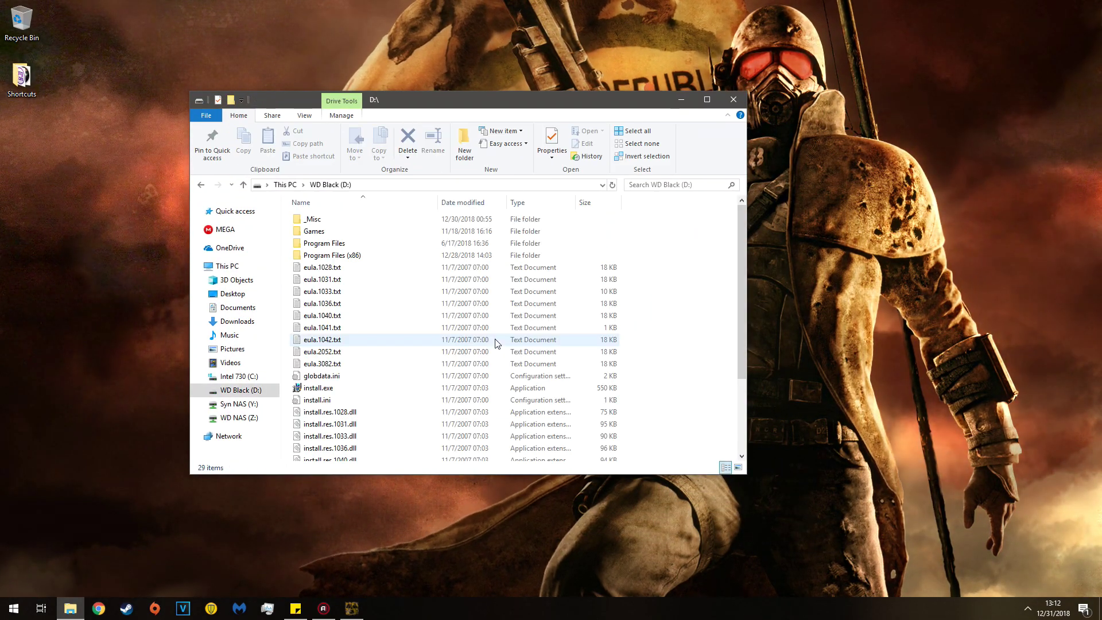
pyautogui.doubleClick(330, 255)
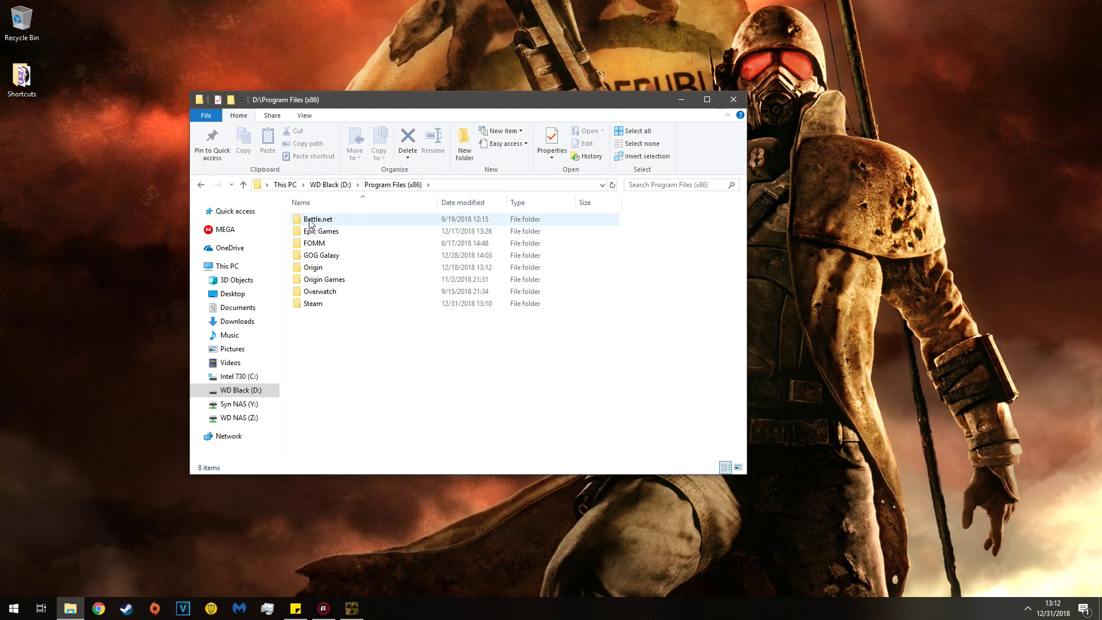
pyautogui.click(332, 185)
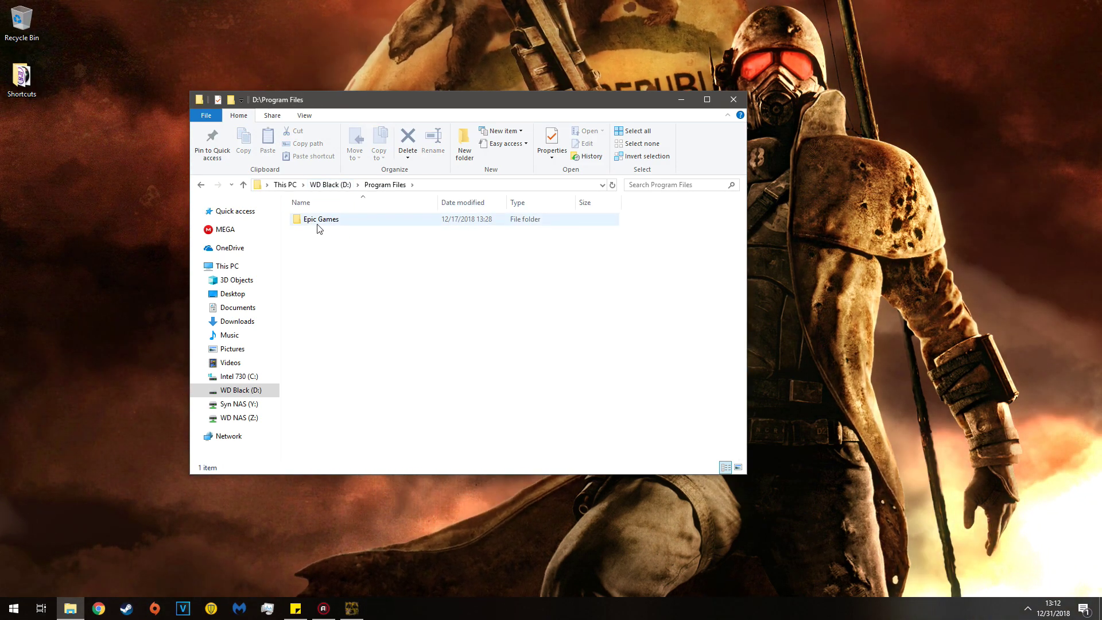
pyautogui.click(339, 185)
pyautogui.doubleClick(327, 256)
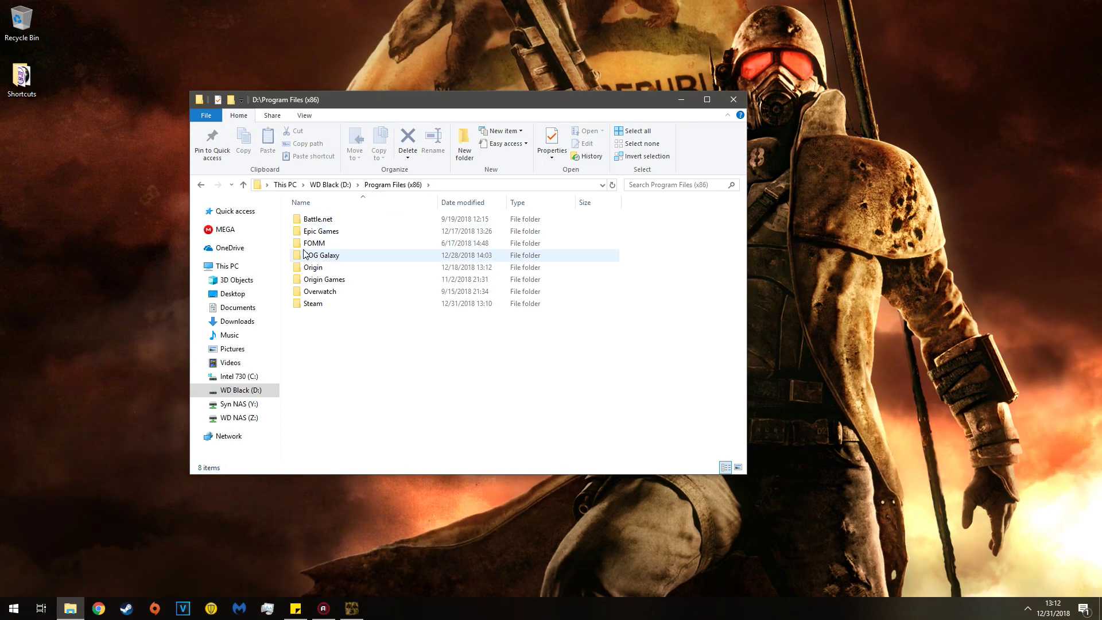
pyautogui.doubleClick(348, 248)
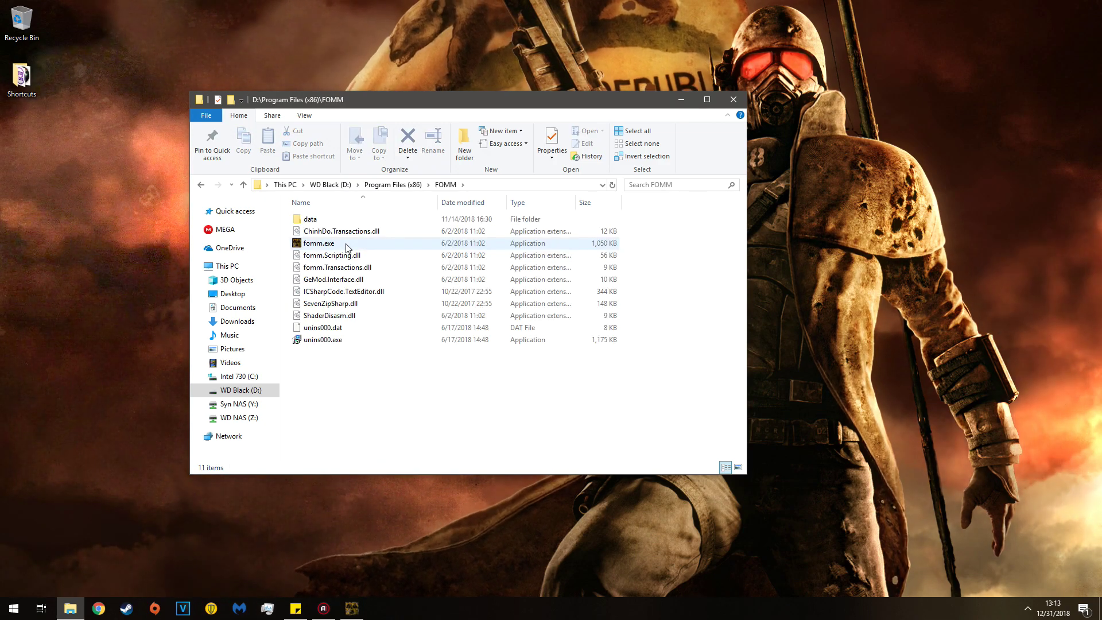
# Check the FOMM data folder, Program Files (x86) and Program Files on the D: drive for the stored mod packages
pyautogui.doubleClick(312, 220)
pyautogui.click(396, 185)
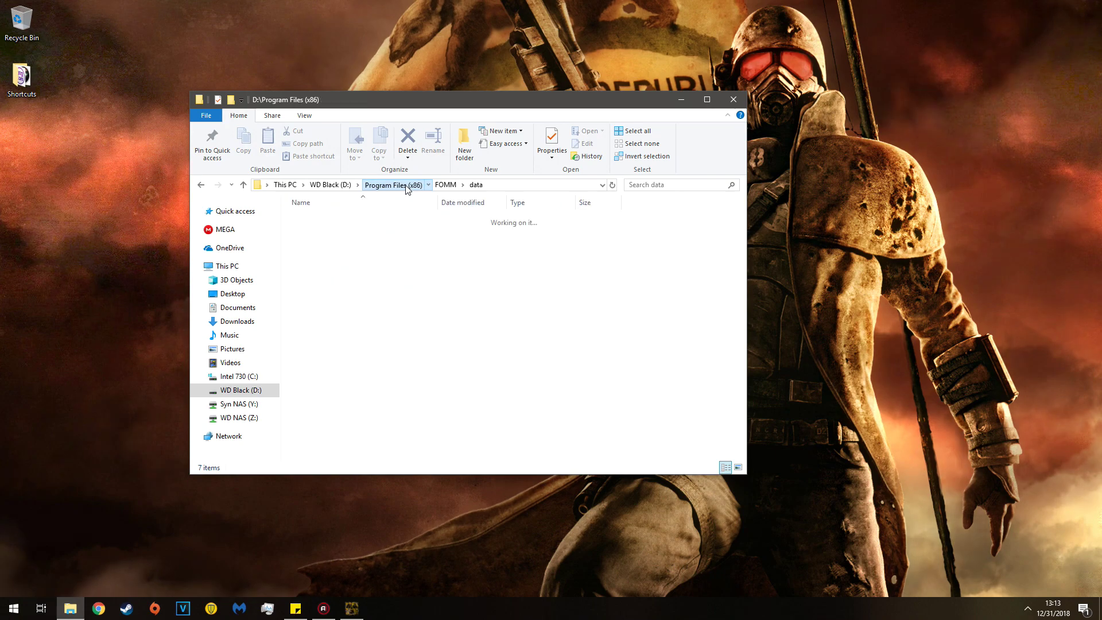
pyautogui.click(344, 327)
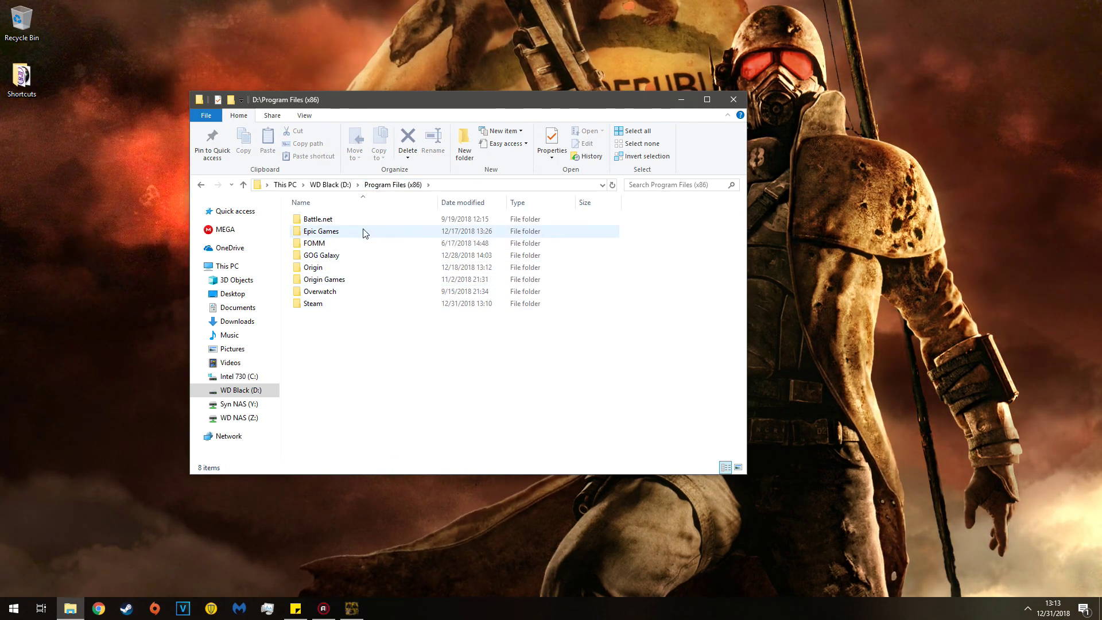
pyautogui.click(333, 185)
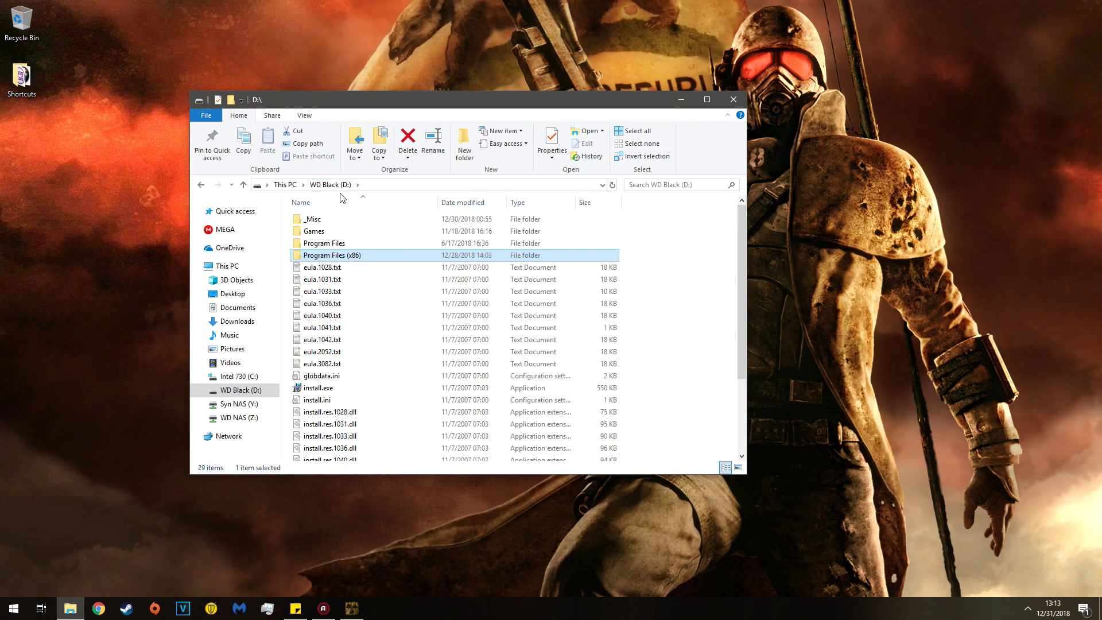
pyautogui.doubleClick(327, 243)
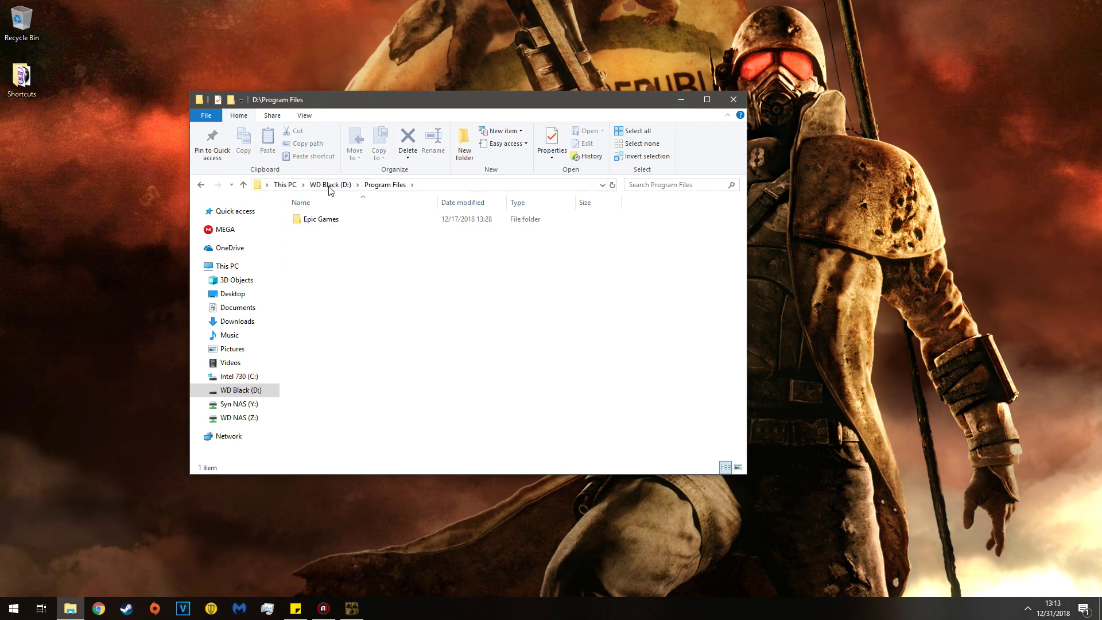
pyautogui.click(330, 185)
# Open the folder D:\Games\FalloutNV\mods and look through its FOMOD files
pyautogui.doubleClick(317, 232)
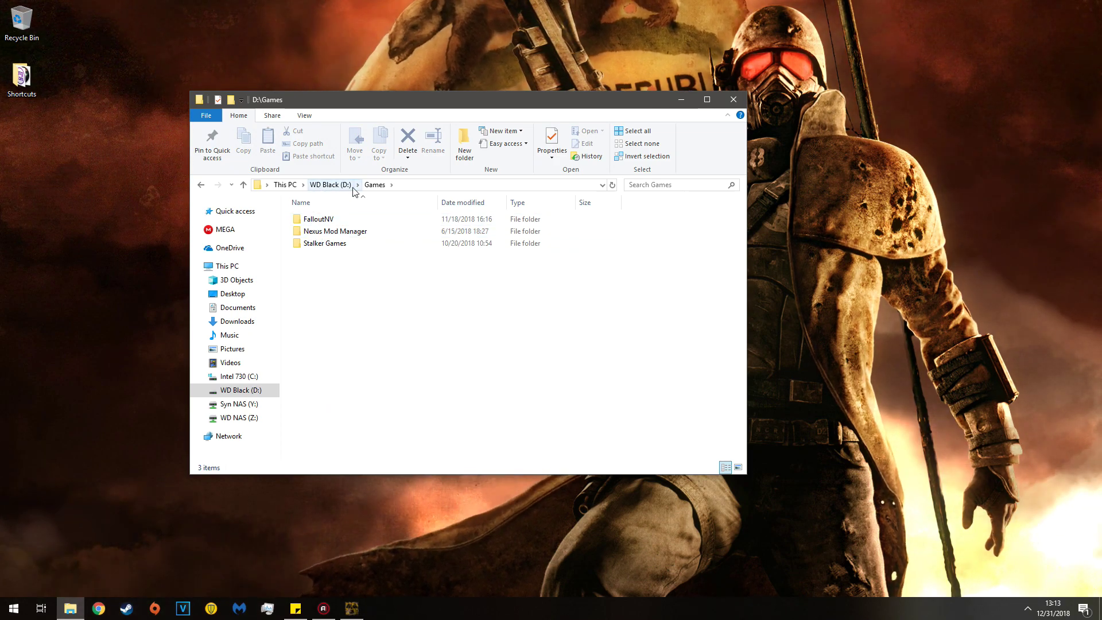
pyautogui.click(331, 184)
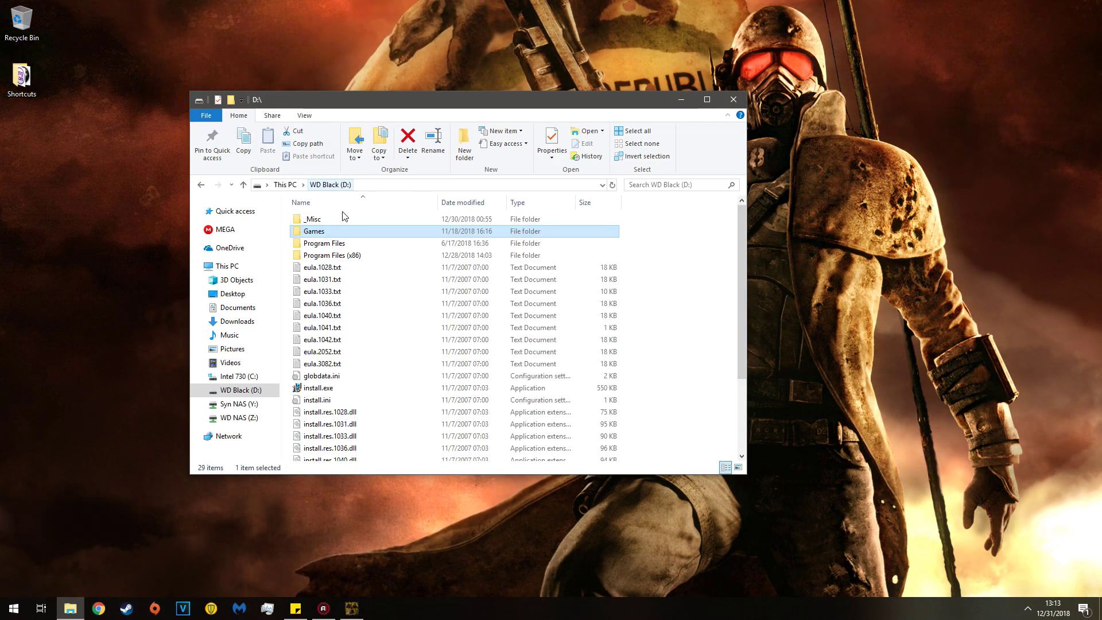
pyautogui.doubleClick(311, 231)
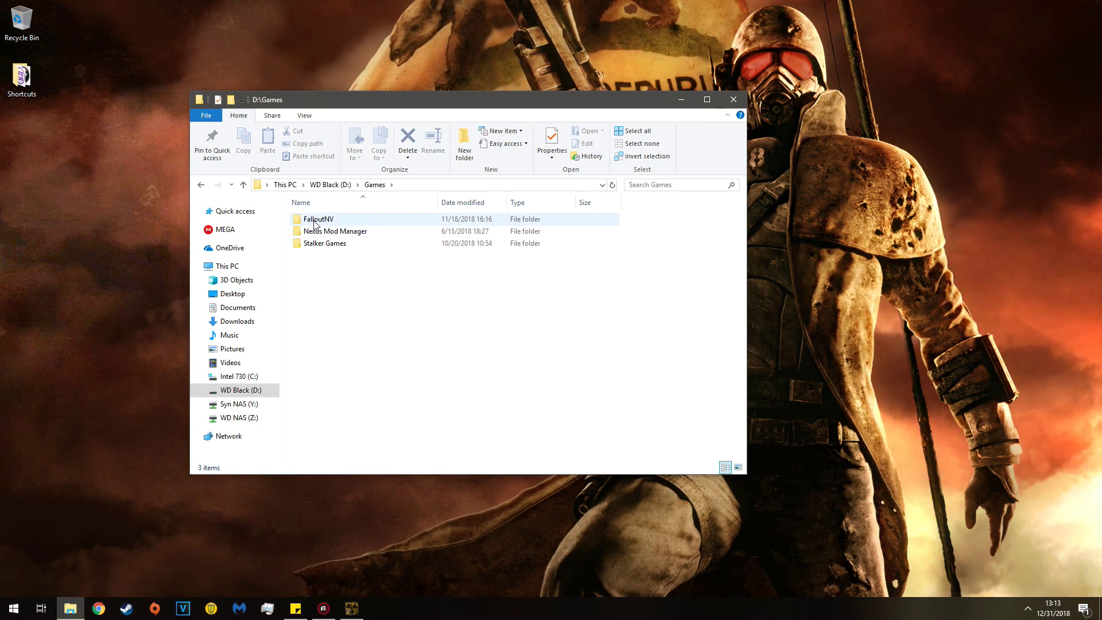
pyautogui.doubleClick(314, 222)
pyautogui.moveTo(321, 237)
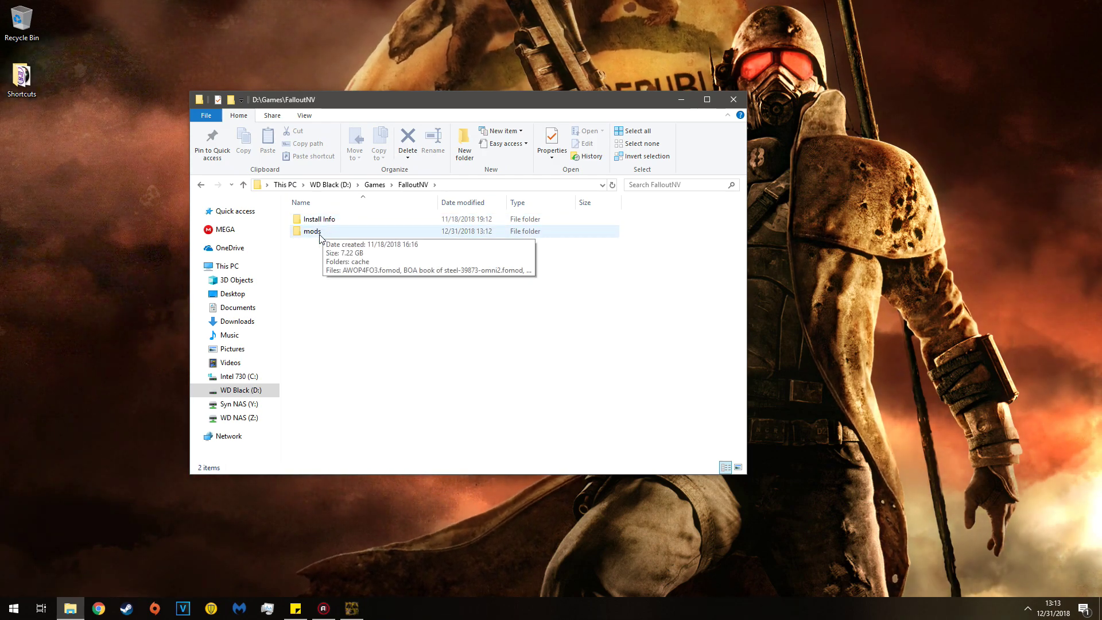
pyautogui.scroll(-3, 347, 264)
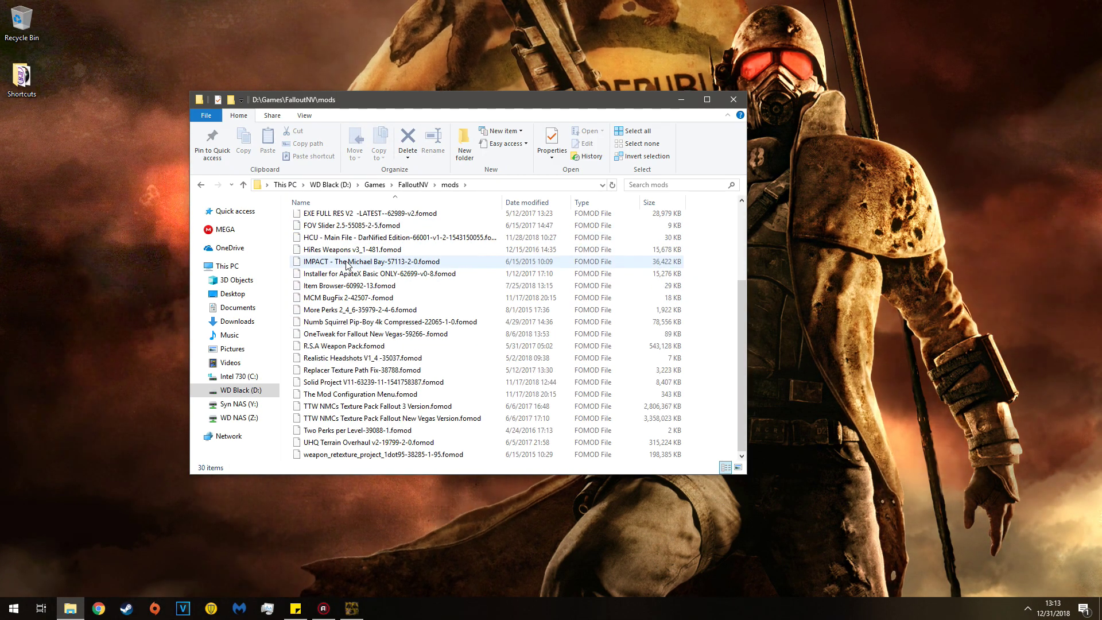
pyautogui.scroll(3, 347, 264)
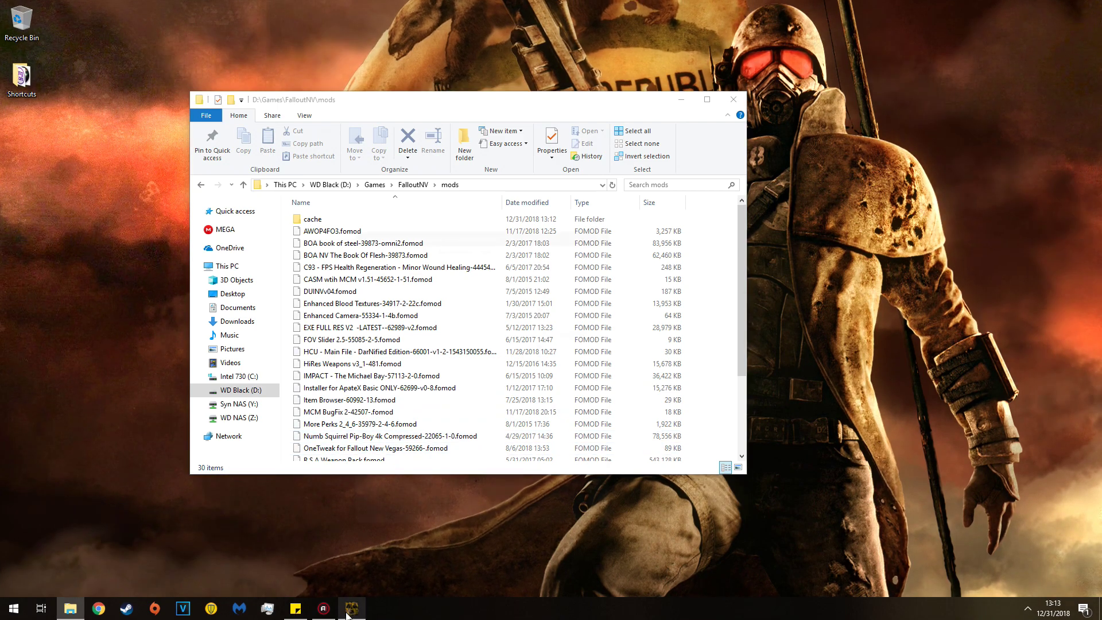
# Switch to Fallout Mod Manager to review the plugins in the load order, and return to the mods folder in File Explorer
pyautogui.hotkey('alt', 'Tab')
pyautogui.scroll(-5, 432, 345)
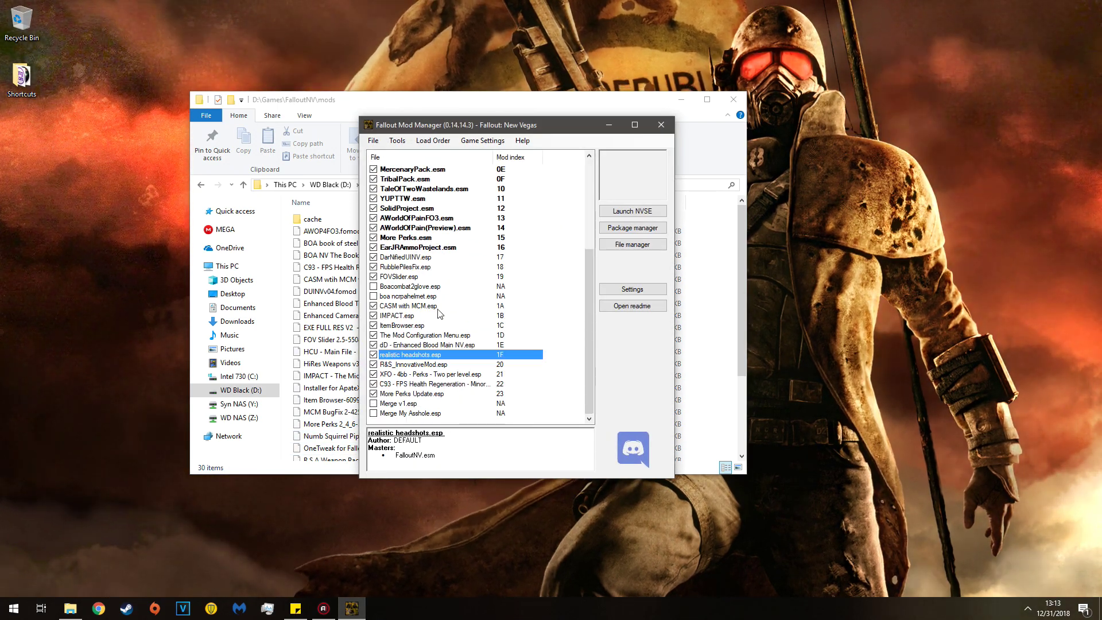
pyautogui.hotkey('alt', 'Tab')
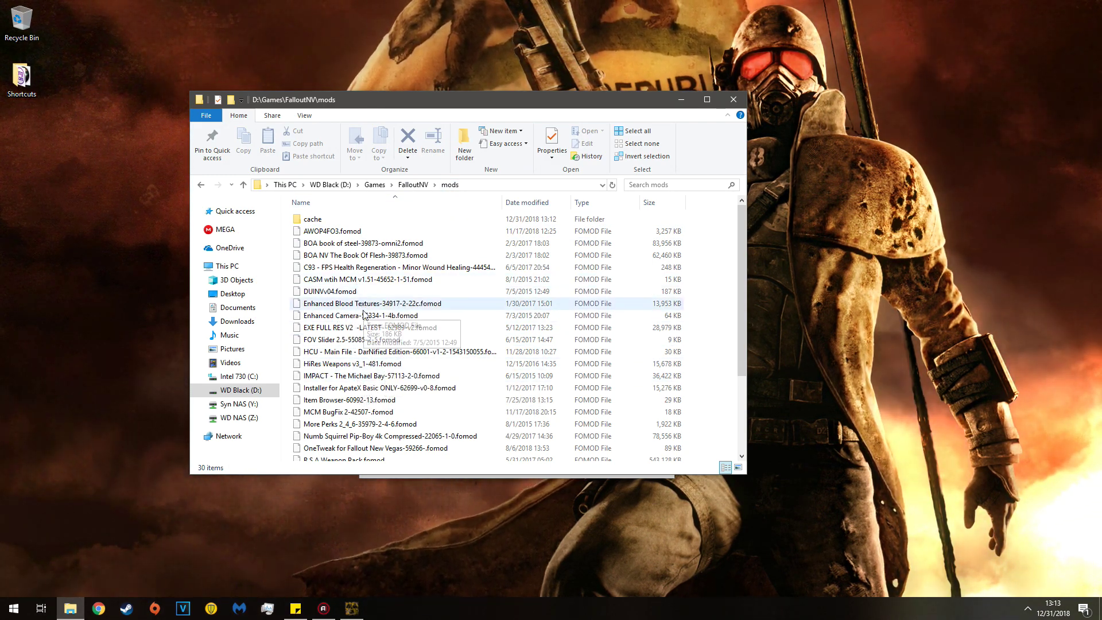
# Copy the HCU - Main File - DarNified Edition FOMOD file to the desktop, place it beside the Recycle Bin and refresh the desktop
pyautogui.rightClick(344, 356)
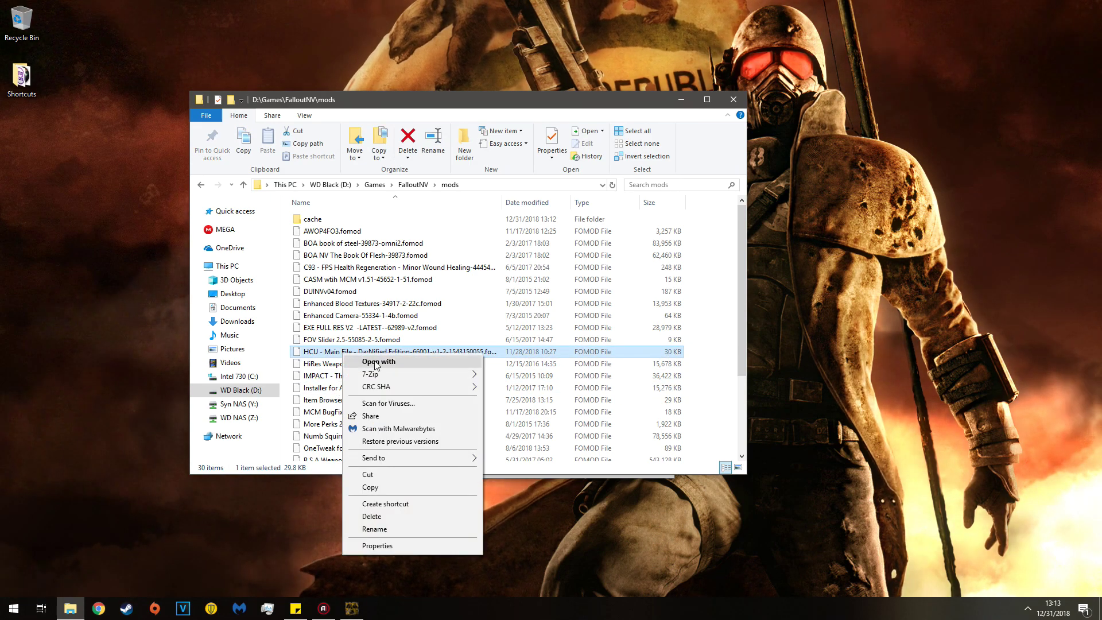
pyautogui.click(371, 487)
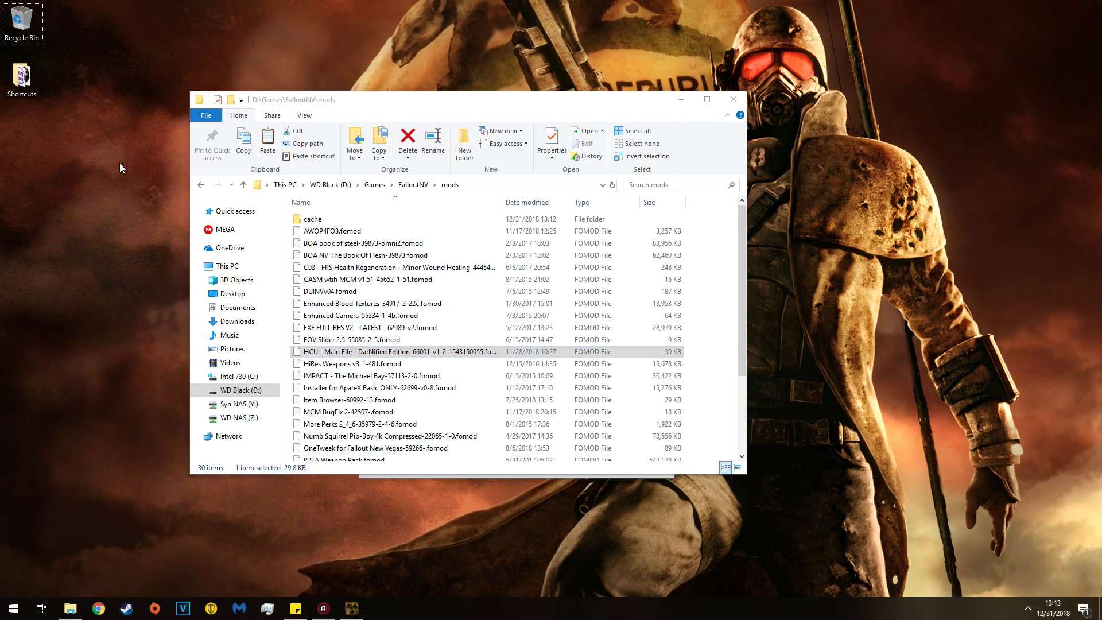
pyautogui.rightClick(122, 163)
pyautogui.click(147, 215)
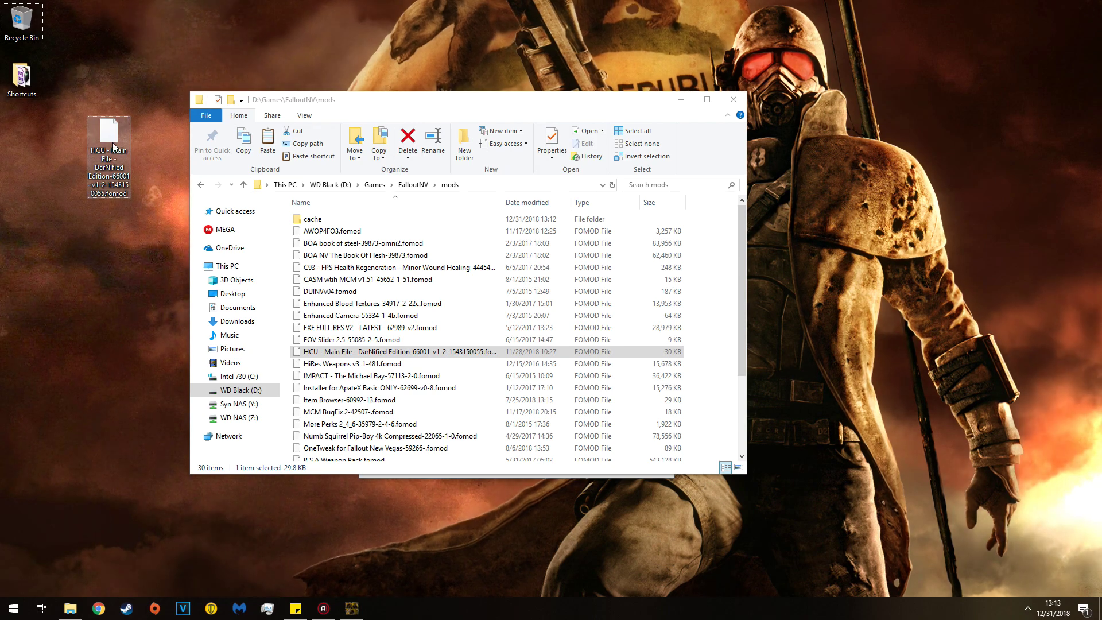
pyautogui.moveTo(111, 132); pyautogui.dragTo(69, 40)
pyautogui.rightClick(130, 63)
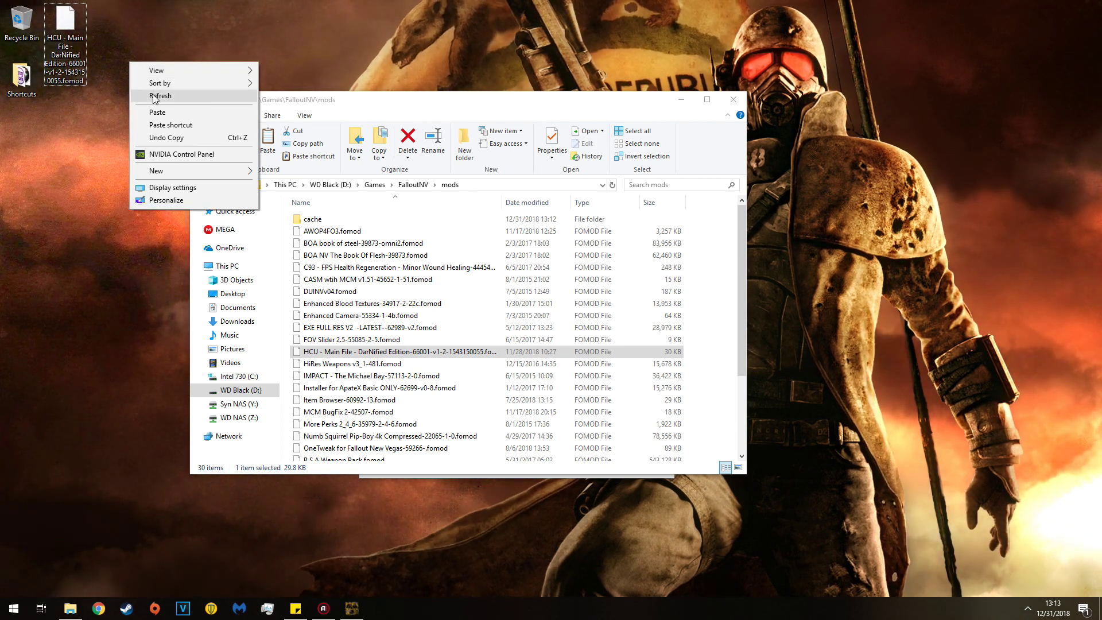
pyautogui.click(154, 96)
# Switch to Fallout Mod Manager, close it and return to the mods folder in File Explorer
pyautogui.scroll(-3, 367, 303)
pyautogui.click(362, 613)
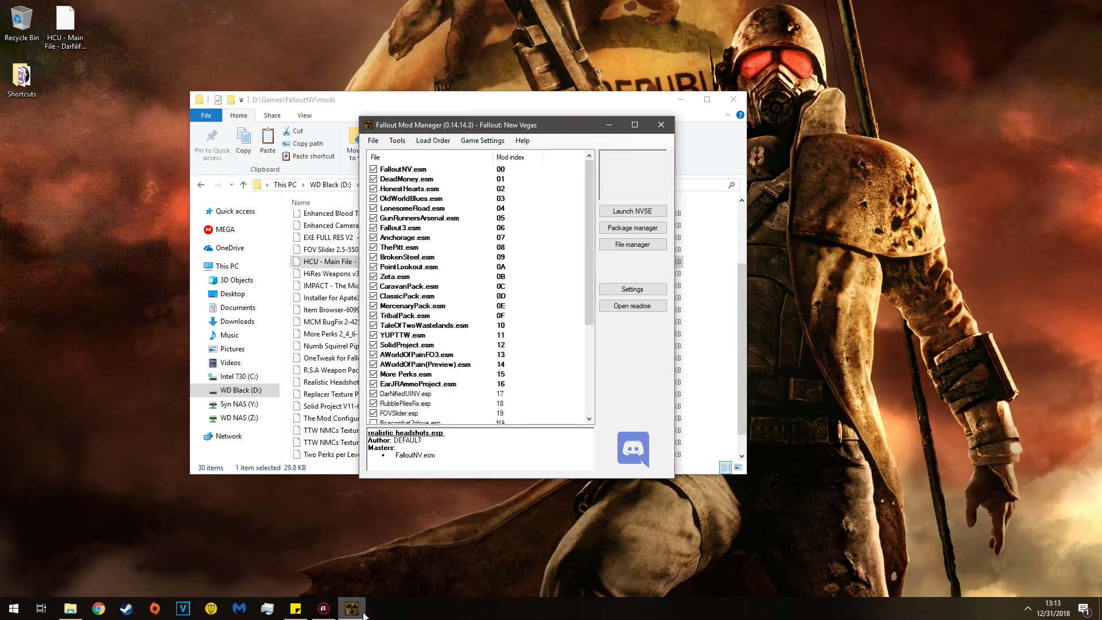
pyautogui.click(665, 123)
pyautogui.scroll(3, 404, 339)
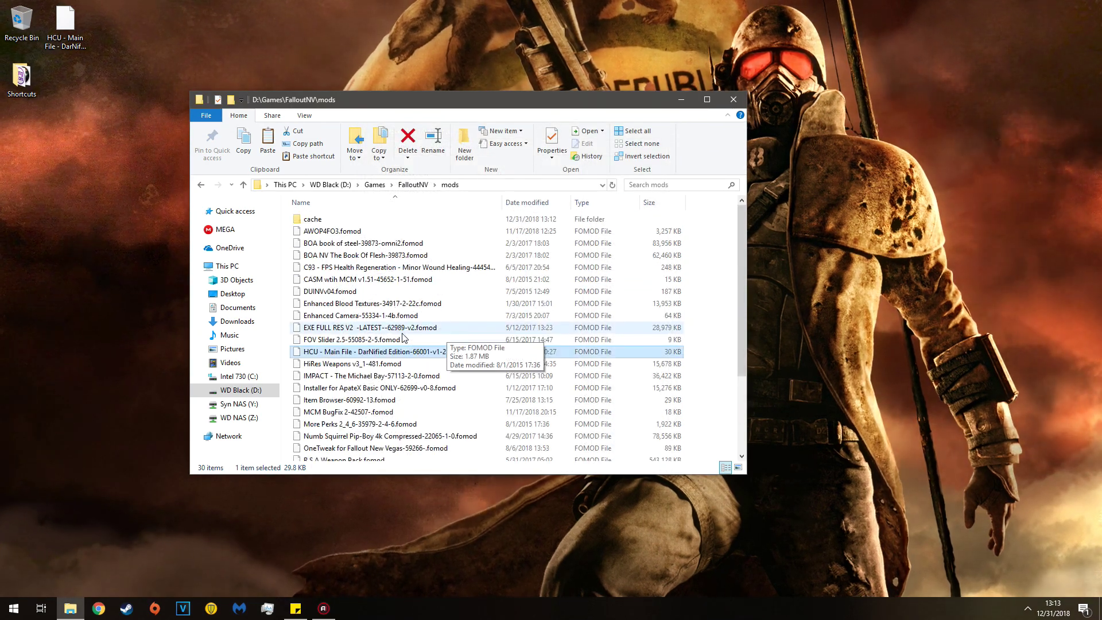
# Delete all FOMOD files from the mods folder, keeping only the cache folder
pyautogui.click(635, 131)
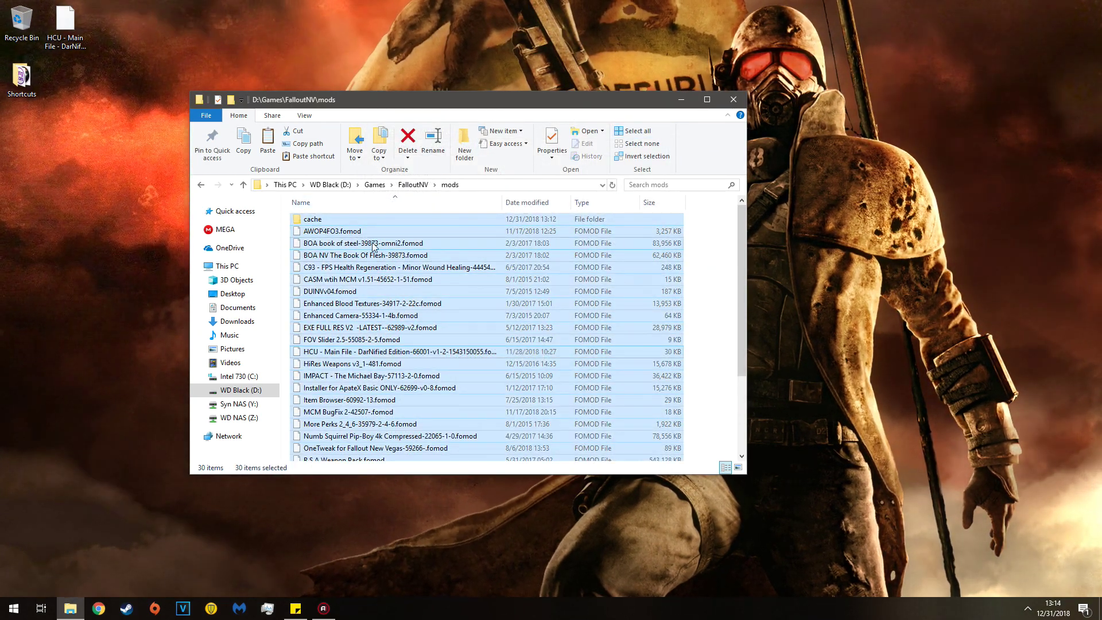
pyautogui.keyDown('ctrl'); pyautogui.click(307, 223); pyautogui.keyUp('ctrl')
pyautogui.scroll(-3, 392, 356)
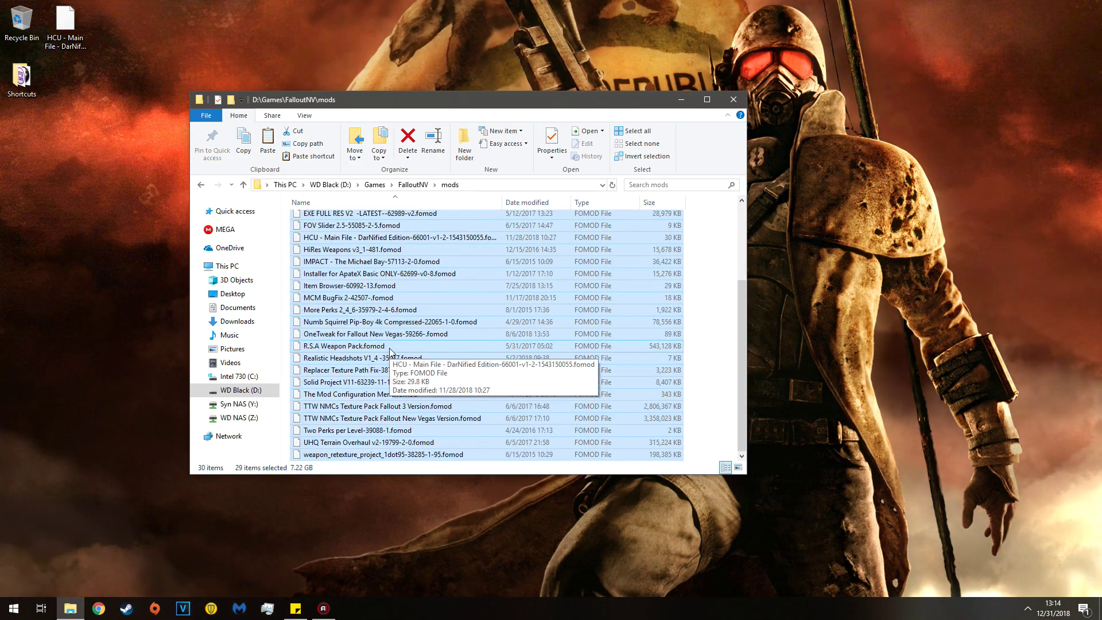
pyautogui.scroll(3, 401, 356)
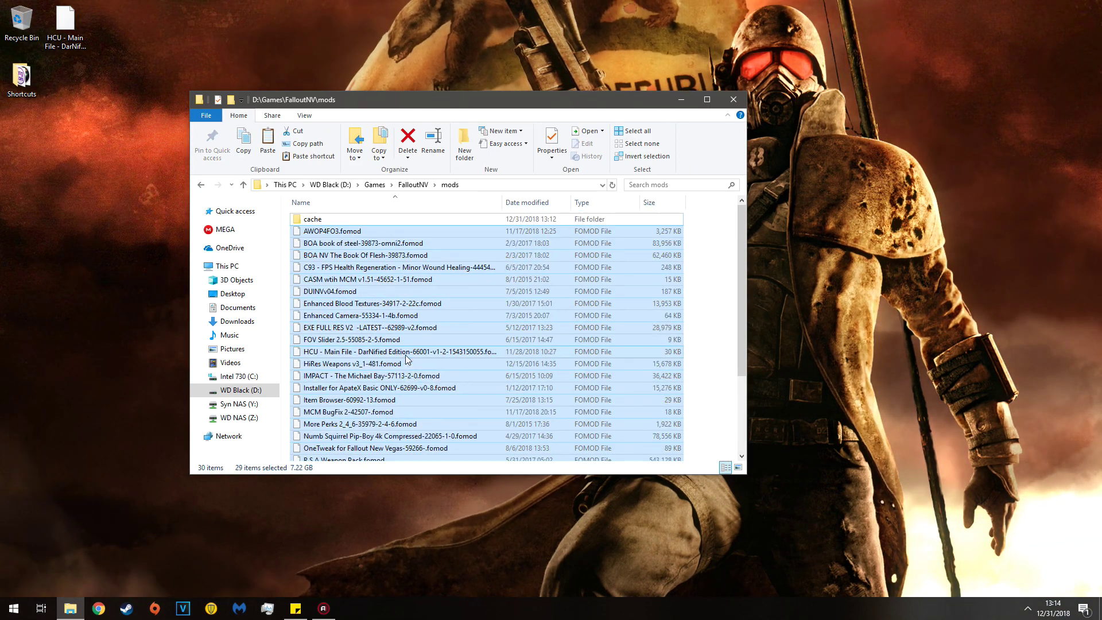
pyautogui.press('Delete')
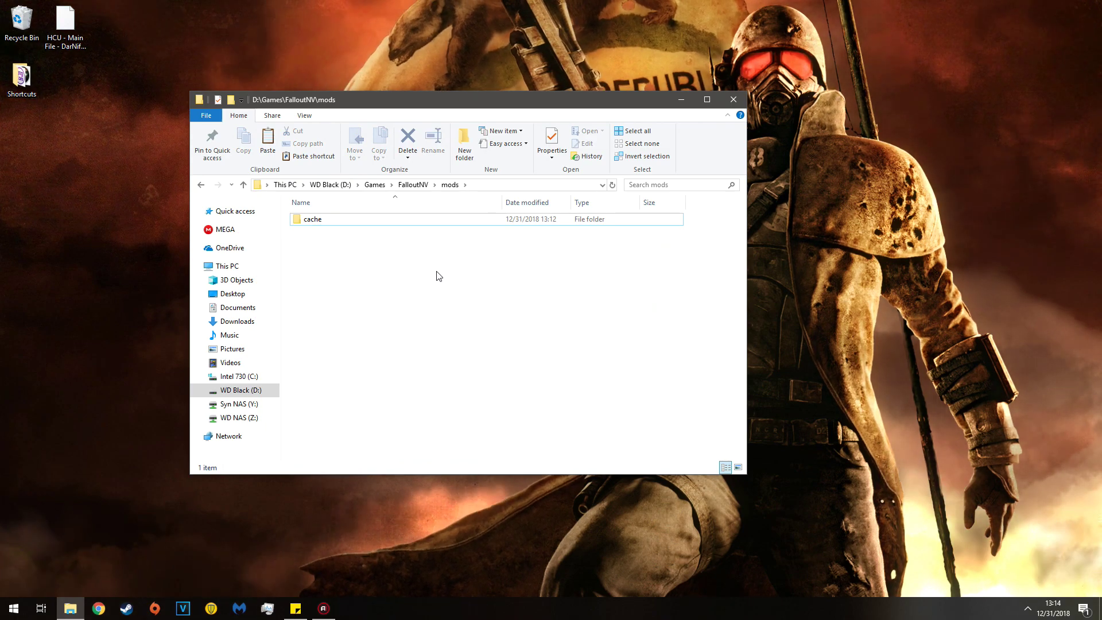
# Launch FOMM and agree to uninstall the missing awop4fo3.fomod and boa book of steel-39873-omni2.fomod
pyautogui.press('super')
pyautogui.write('fomm')
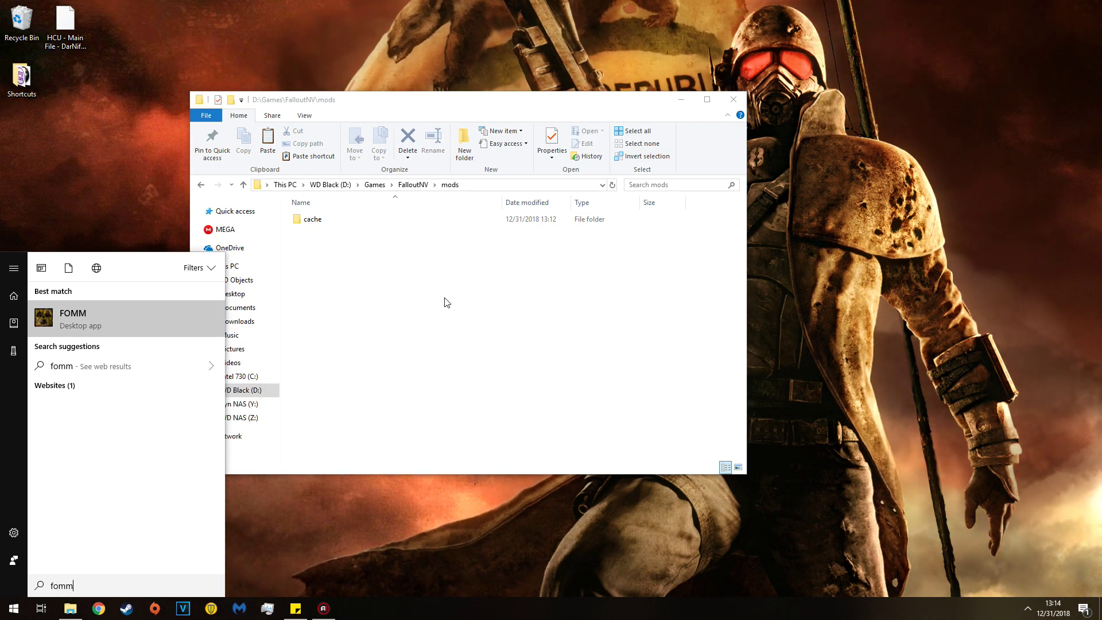
pyautogui.press('Return')
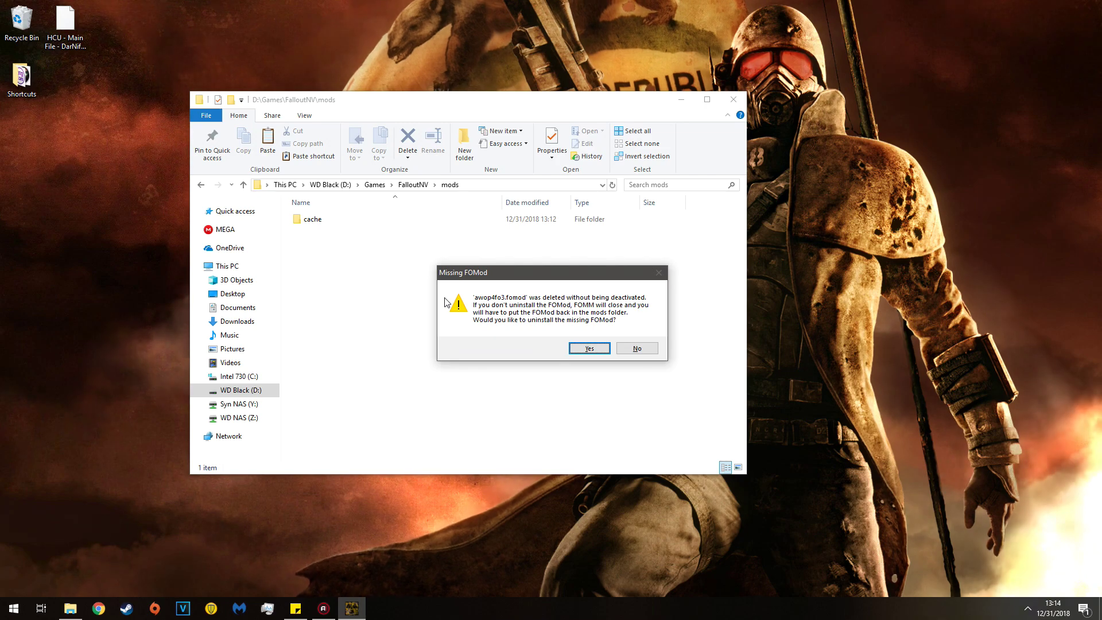
pyautogui.click(590, 349)
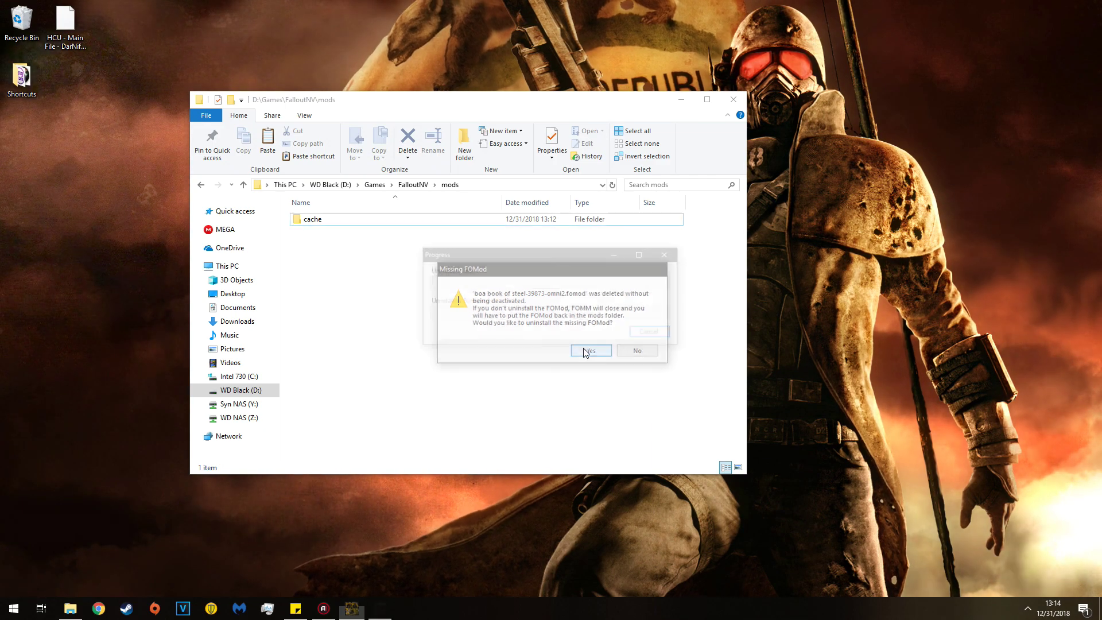
pyautogui.click(586, 351)
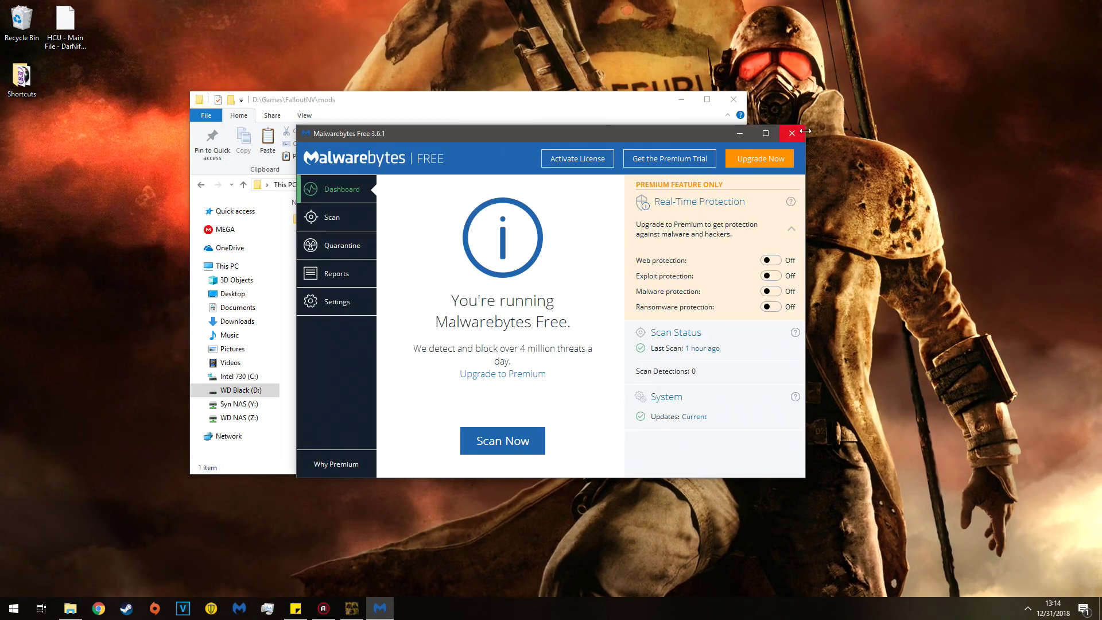
# Close the Malwarebytes window, end the FOMM task in Task Manager and close Task Manager
pyautogui.click(795, 132)
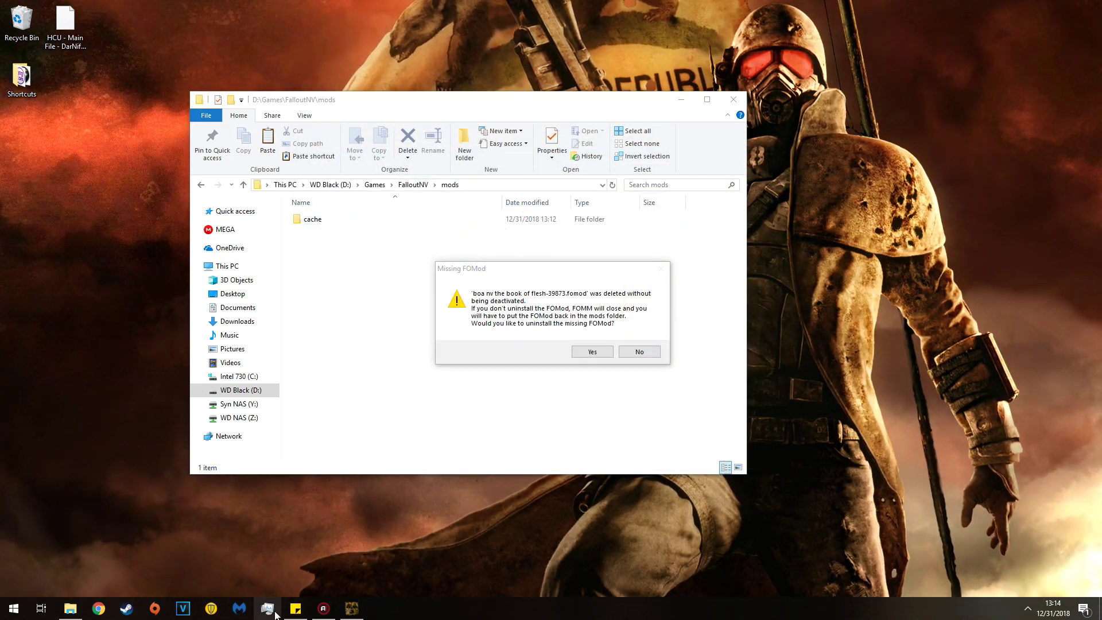
pyautogui.hotkey('ctrl', 'shift', 'Escape')
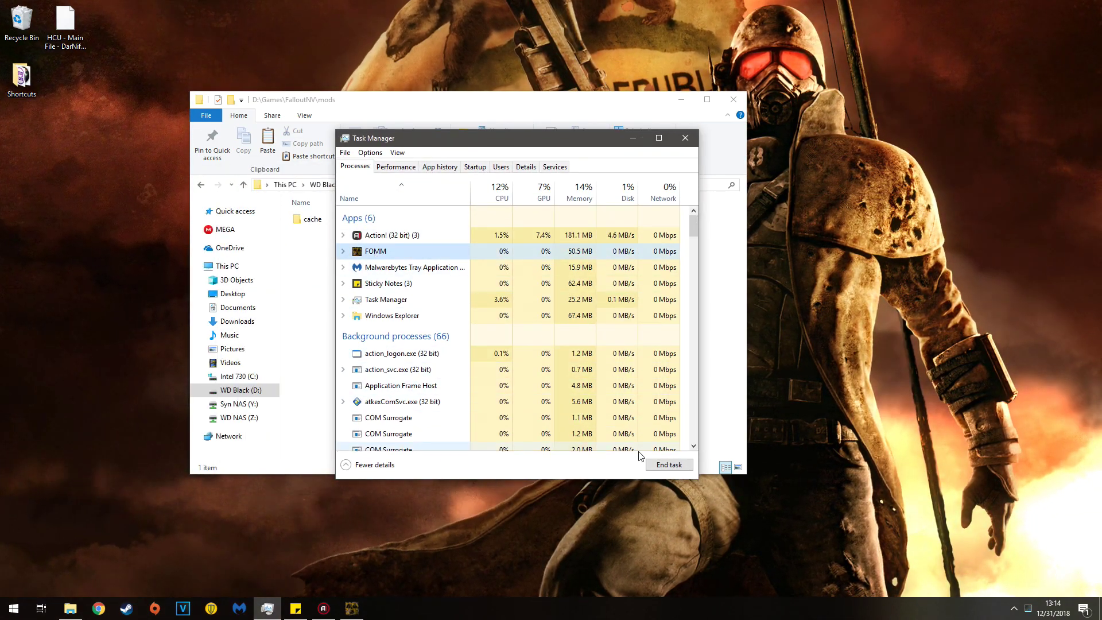
pyautogui.click(664, 467)
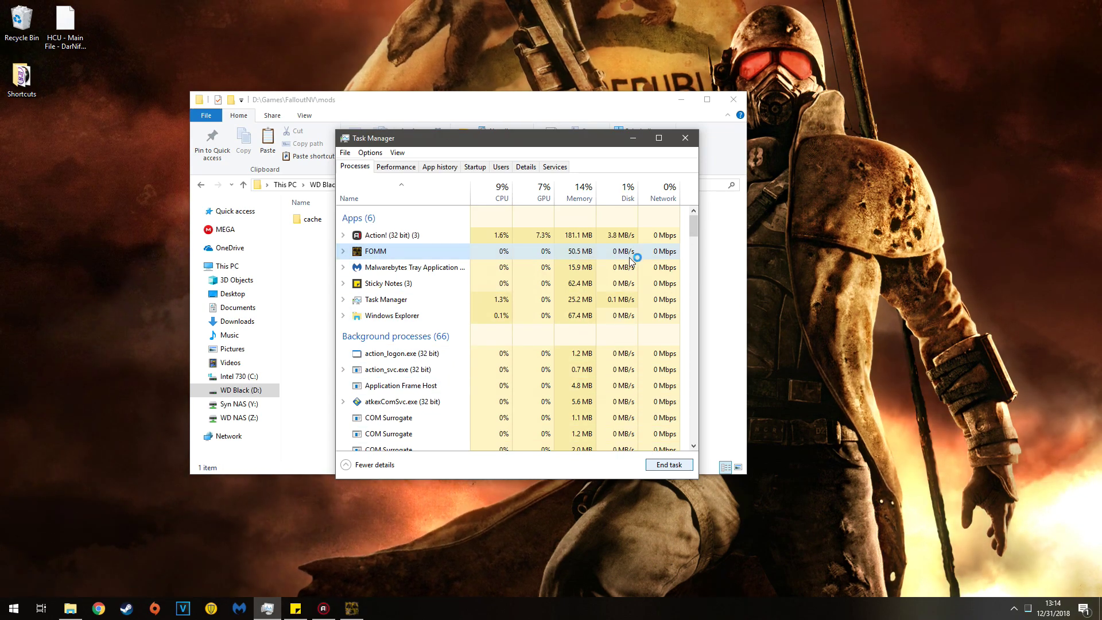
pyautogui.click(684, 139)
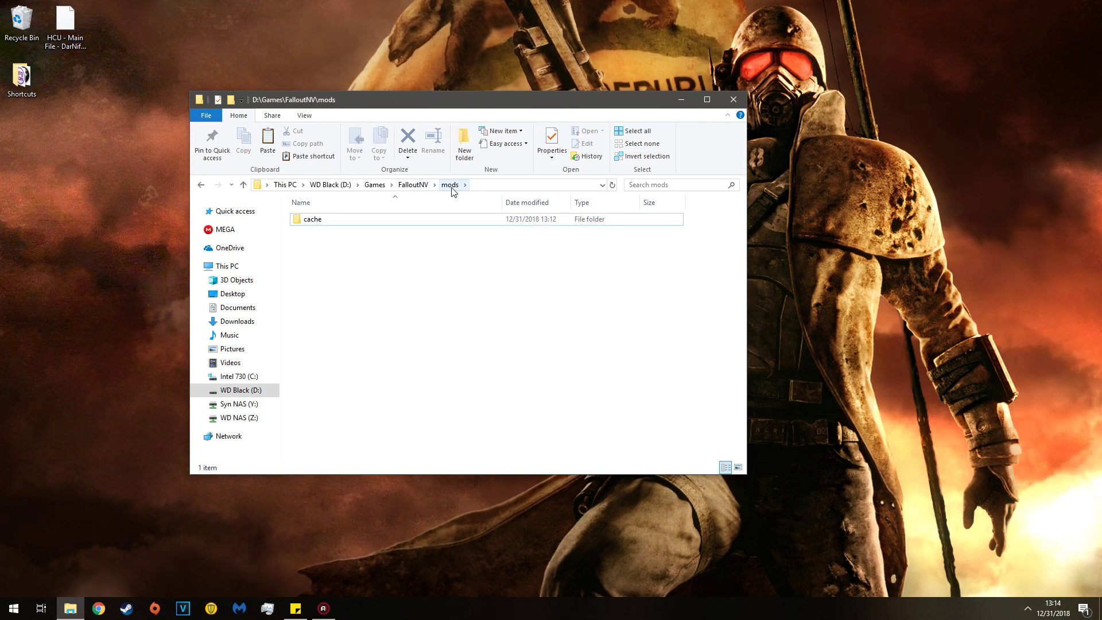
# Go back up to D:\Games and delete the FalloutNV folder
pyautogui.click(413, 184)
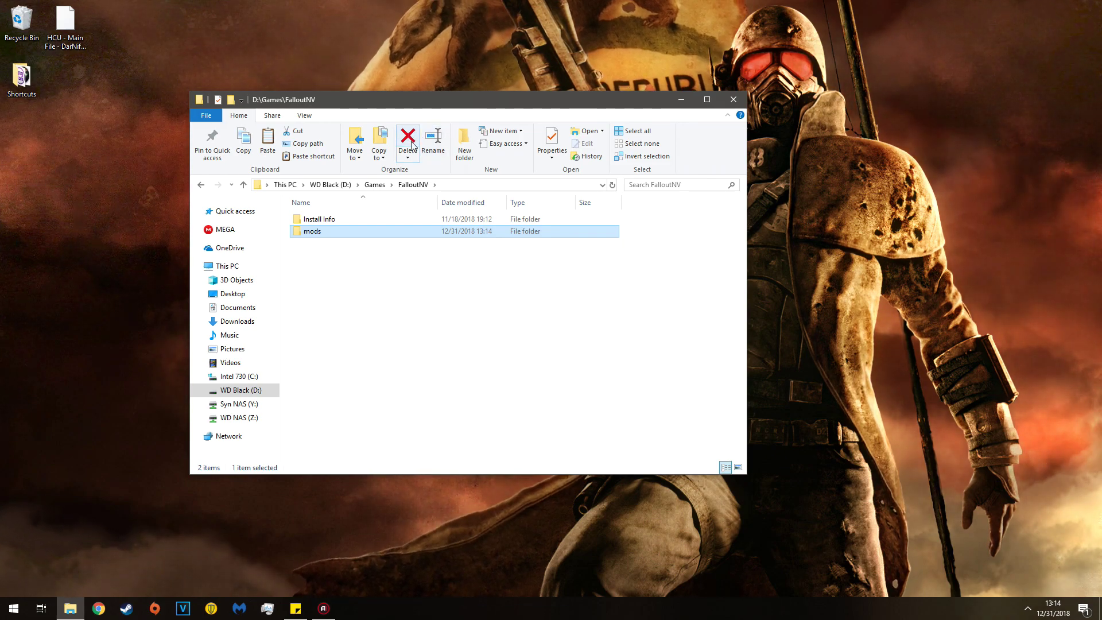
pyautogui.click(375, 184)
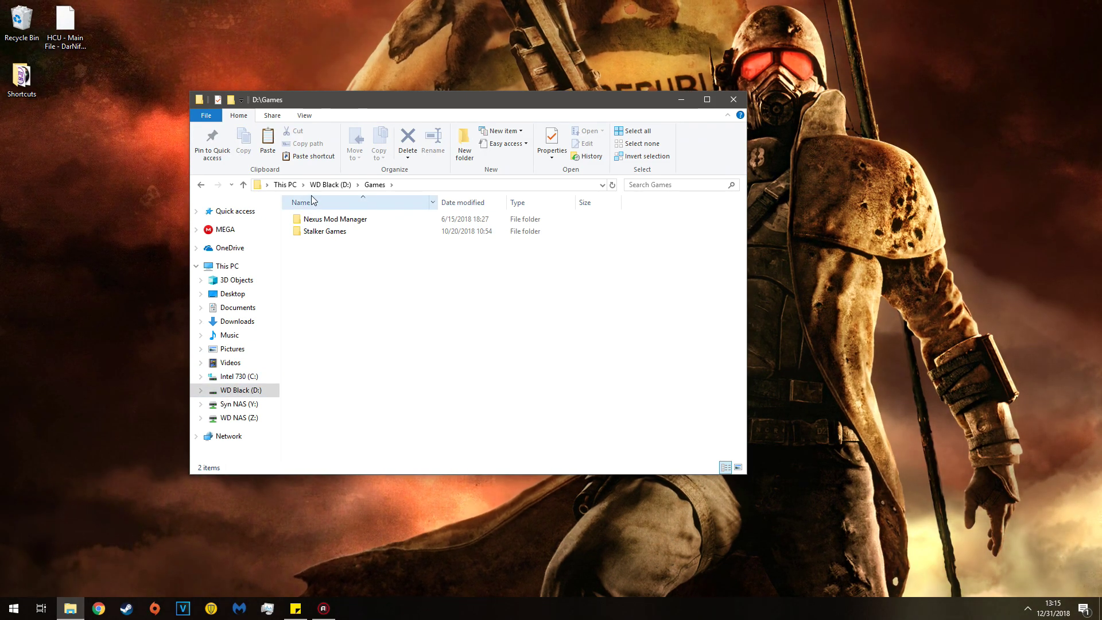
# Go to the game's install folder at D:\Program Files (x86)\Steam\steamapps\common\Fallout New Vegas
pyautogui.click(330, 185)
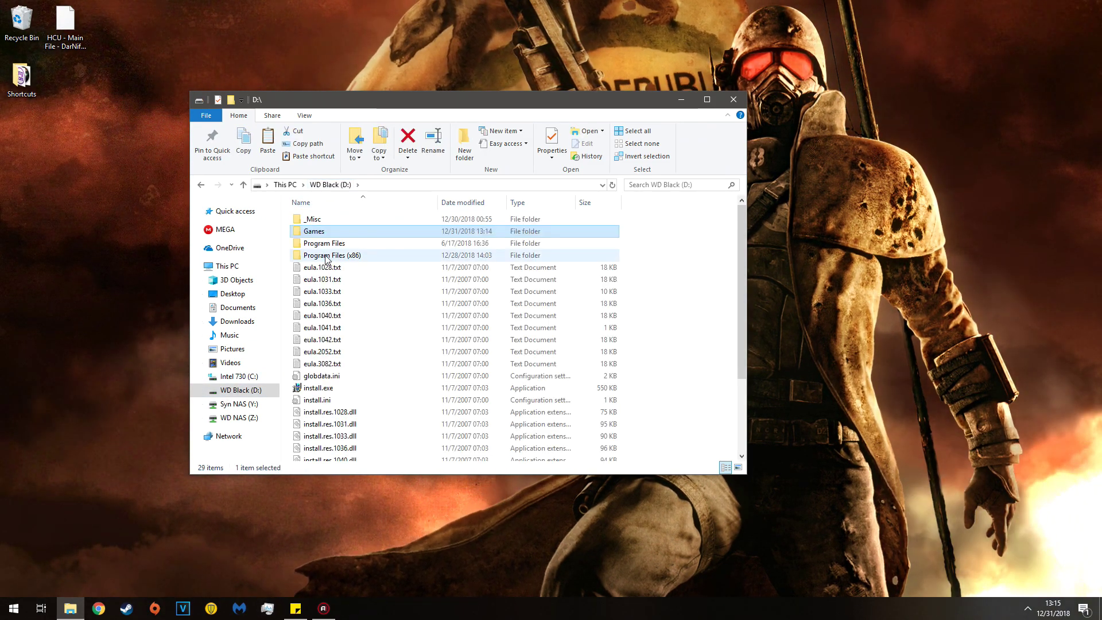
pyautogui.click(286, 184)
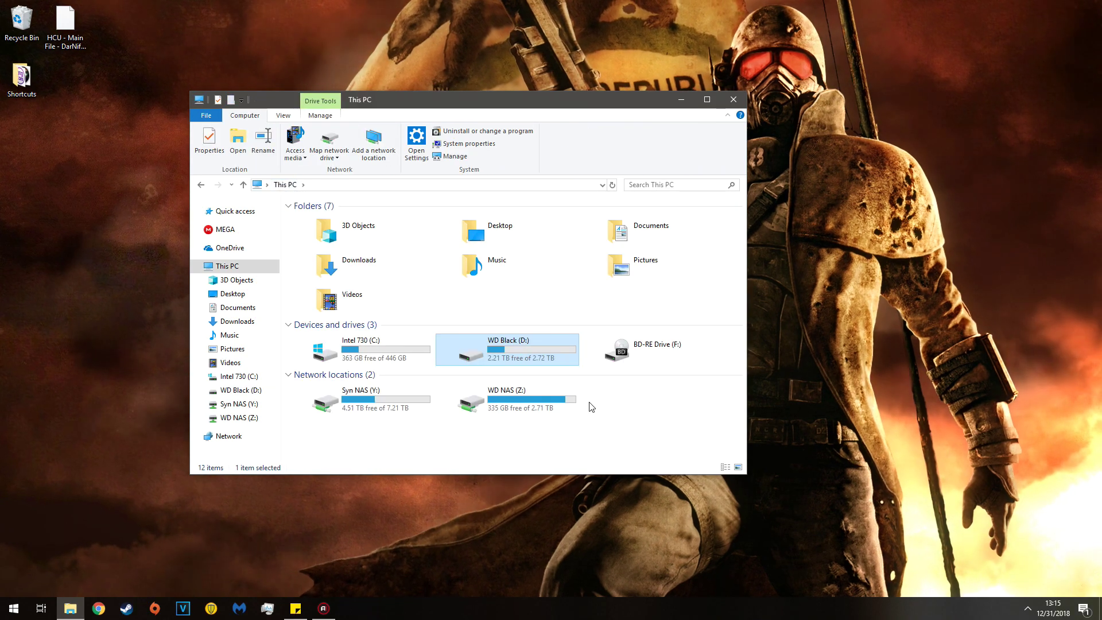
pyautogui.doubleClick(509, 345)
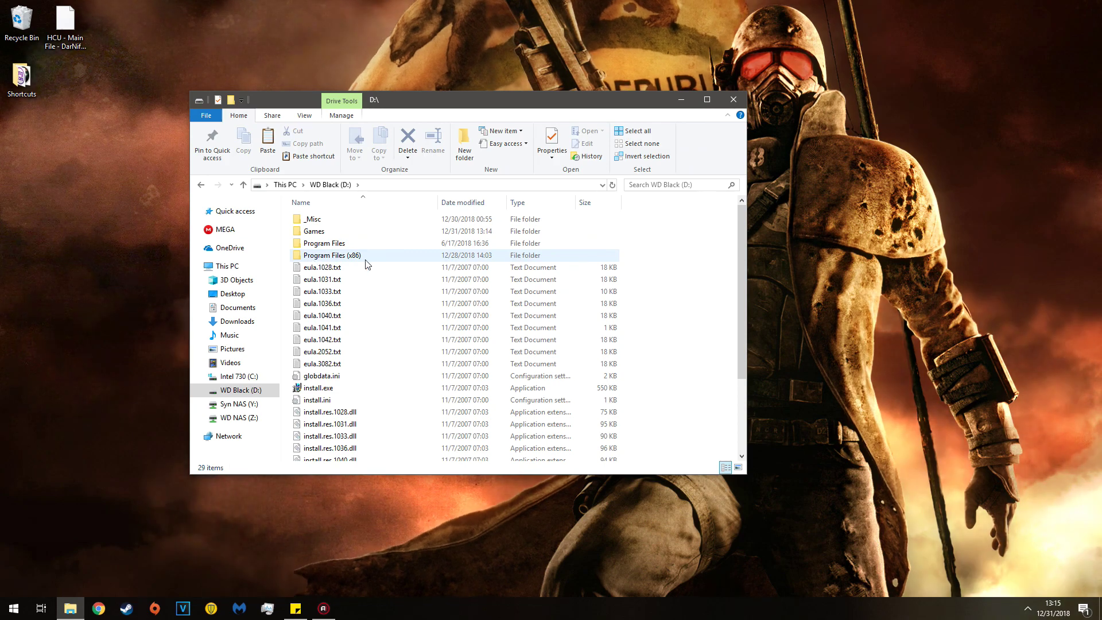
pyautogui.doubleClick(333, 255)
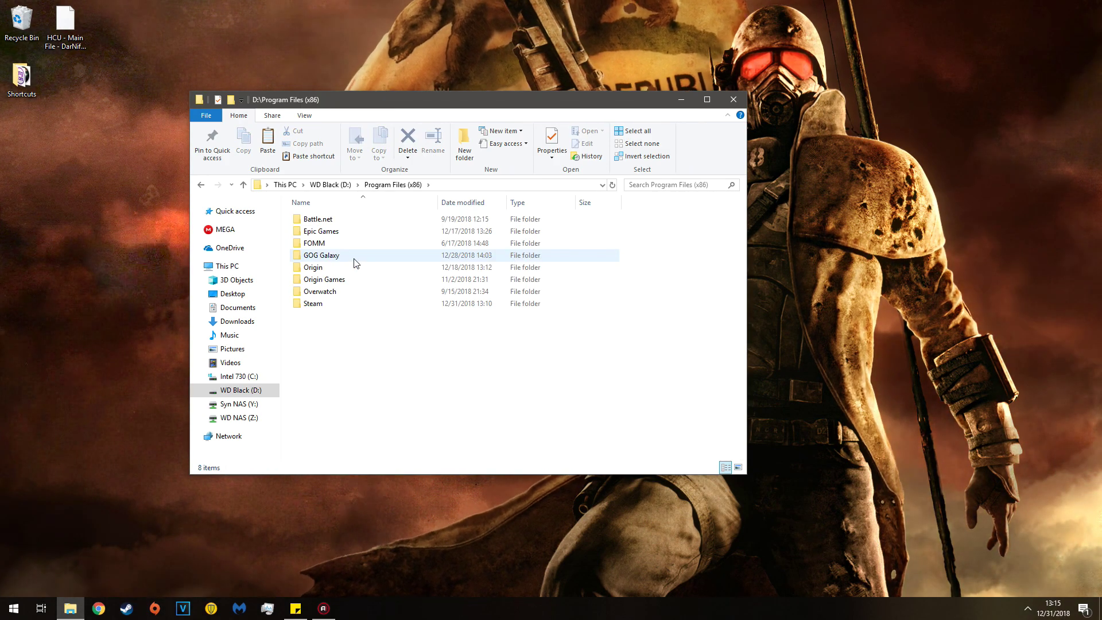
pyautogui.doubleClick(315, 304)
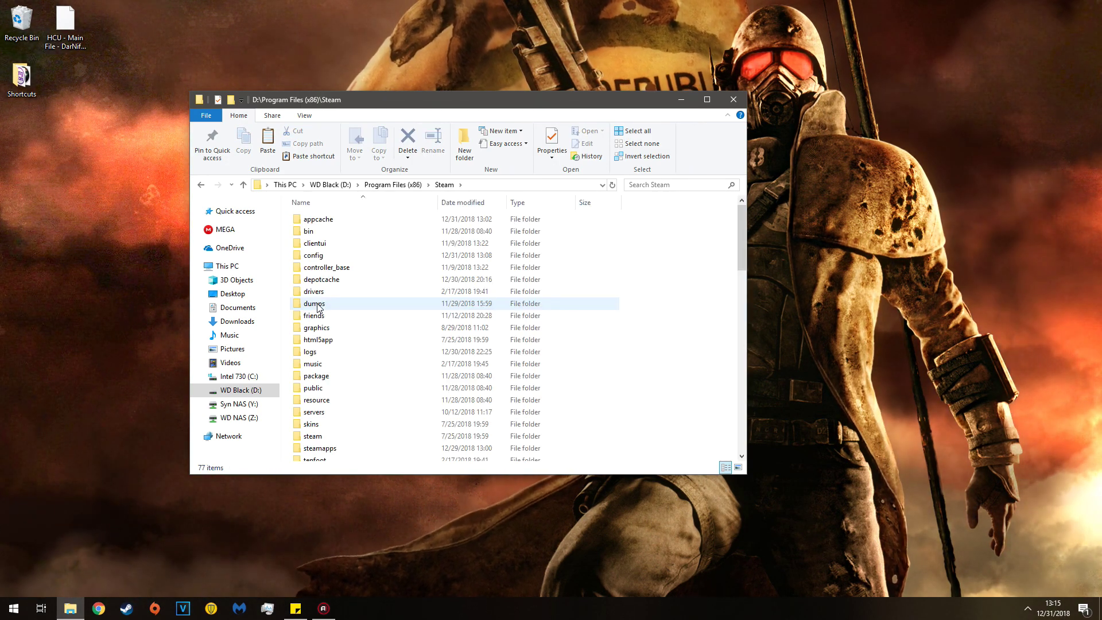
pyautogui.scroll(-2, 317, 307)
pyautogui.doubleClick(316, 359)
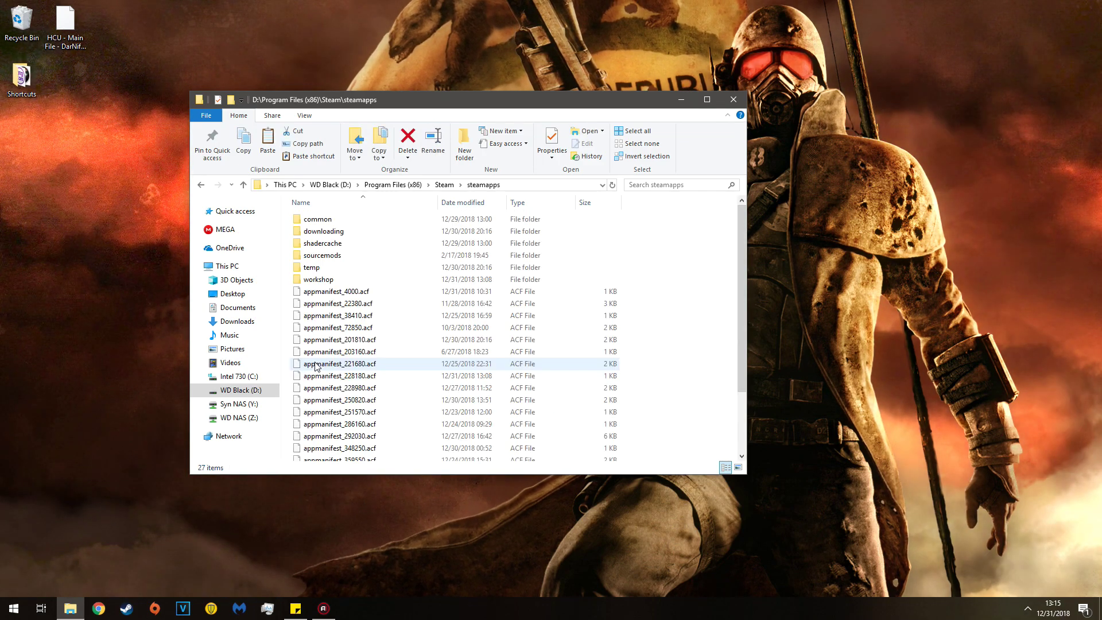
pyautogui.doubleClick(318, 220)
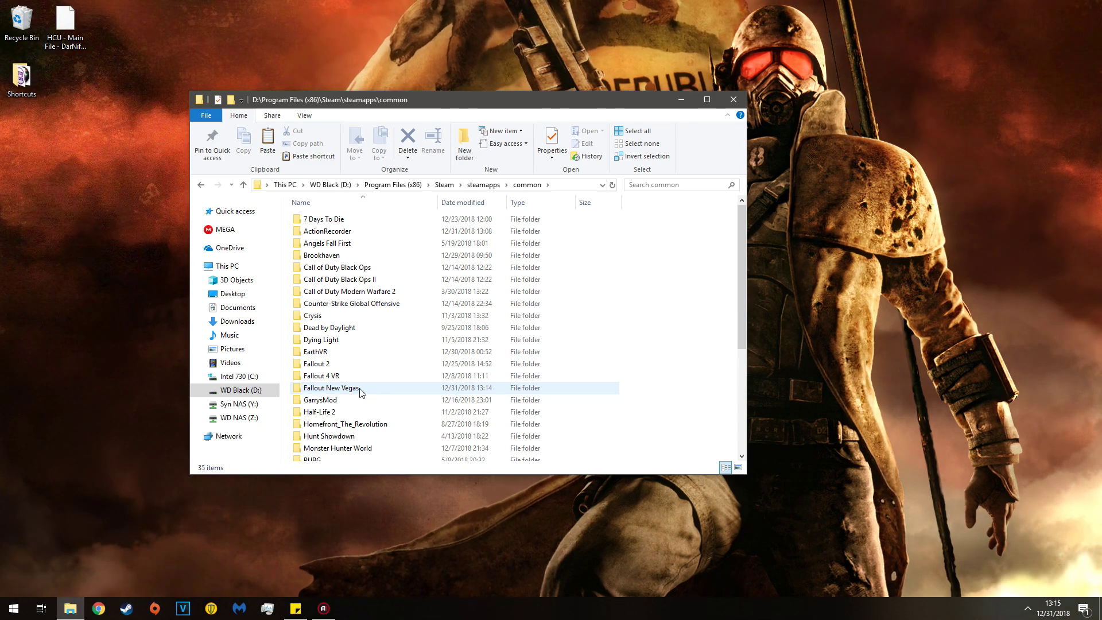
pyautogui.doubleClick(362, 392)
pyautogui.click(363, 395)
pyautogui.click(706, 381)
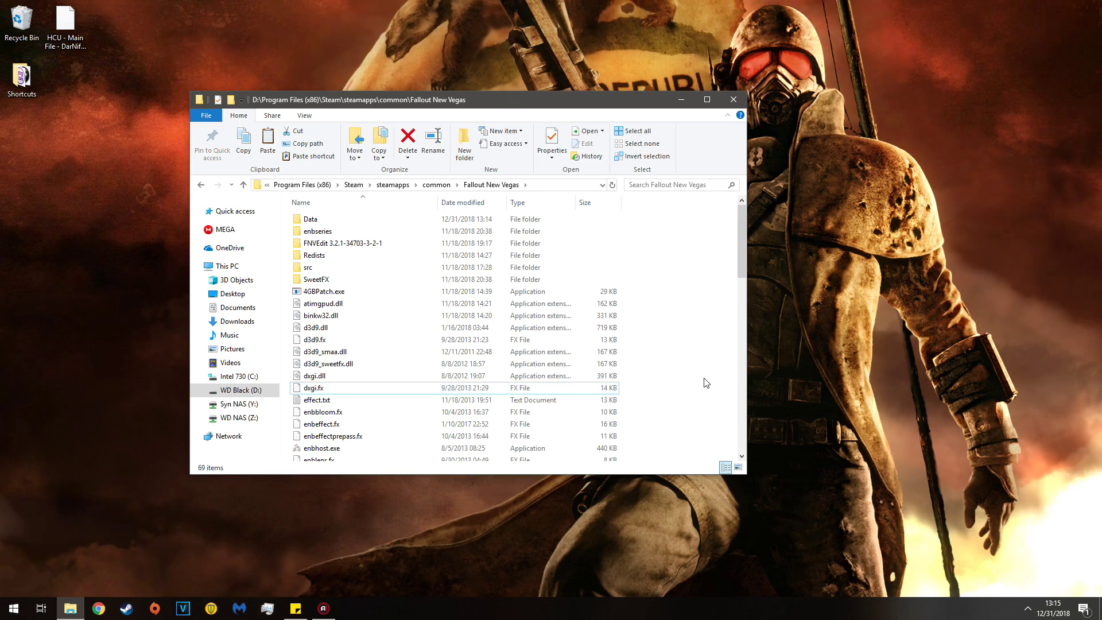
# Examine the leftover files in the Fallout New Vegas folder, including the src\stutter_remover subfolder, and return to the game folder
pyautogui.scroll(-2, 355, 281)
pyautogui.scroll(-5, 354, 282)
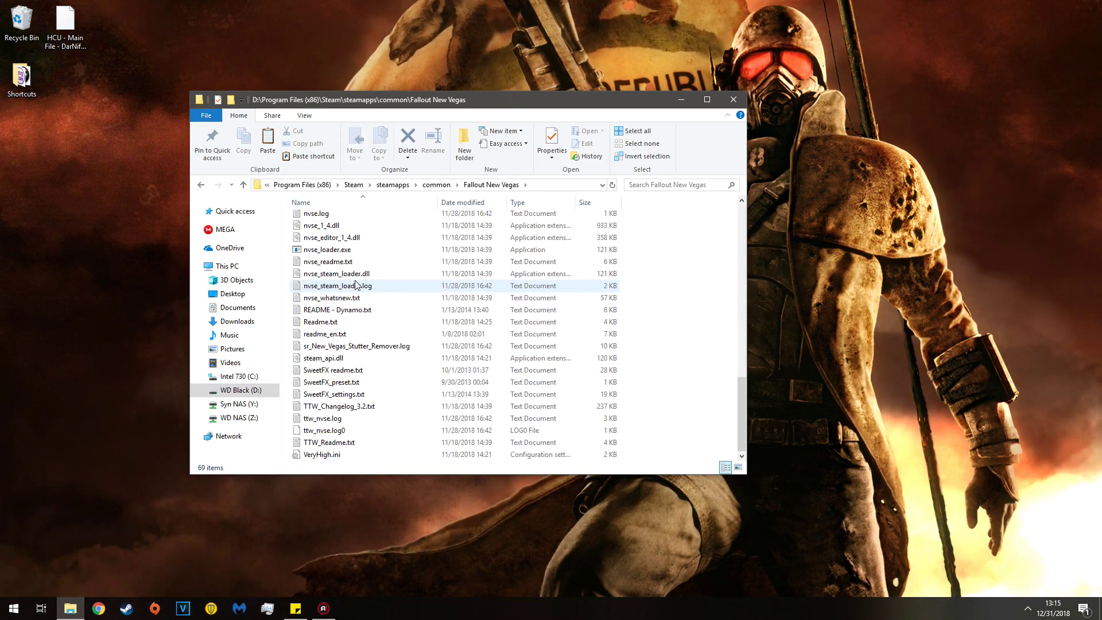
pyautogui.scroll(8, 361, 290)
pyautogui.scroll(-12, 368, 298)
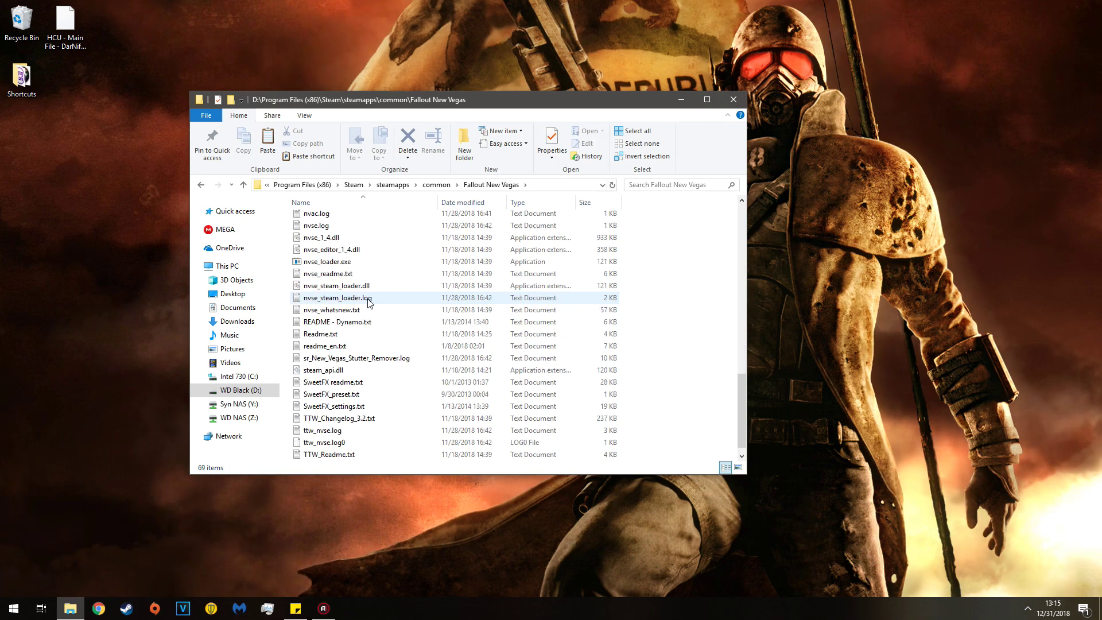
pyautogui.scroll(8, 368, 298)
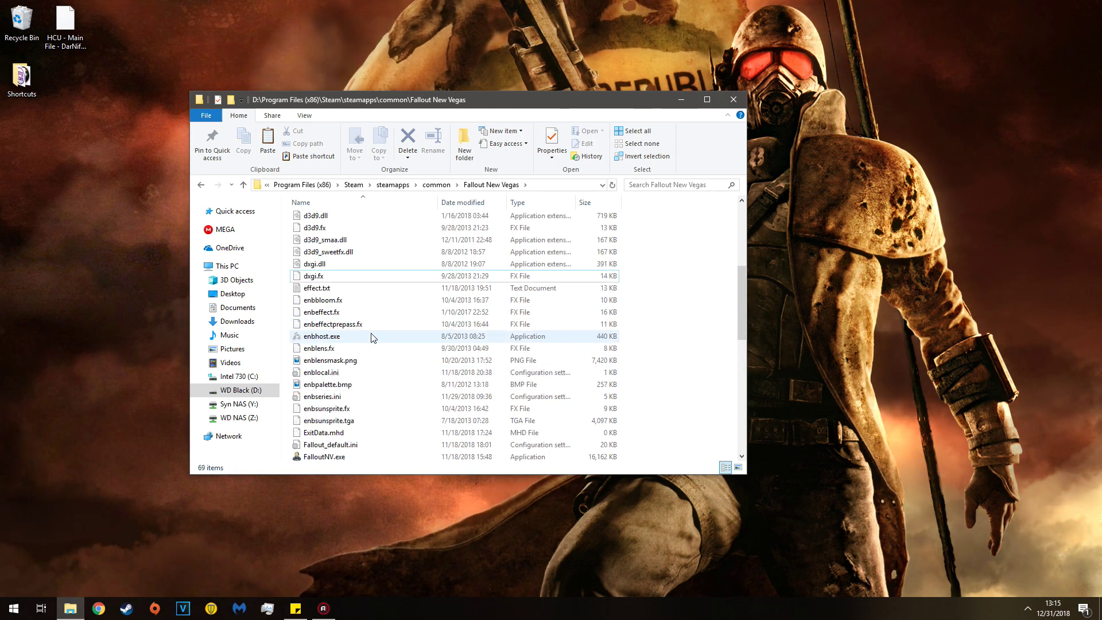
pyautogui.scroll(6, 363, 321)
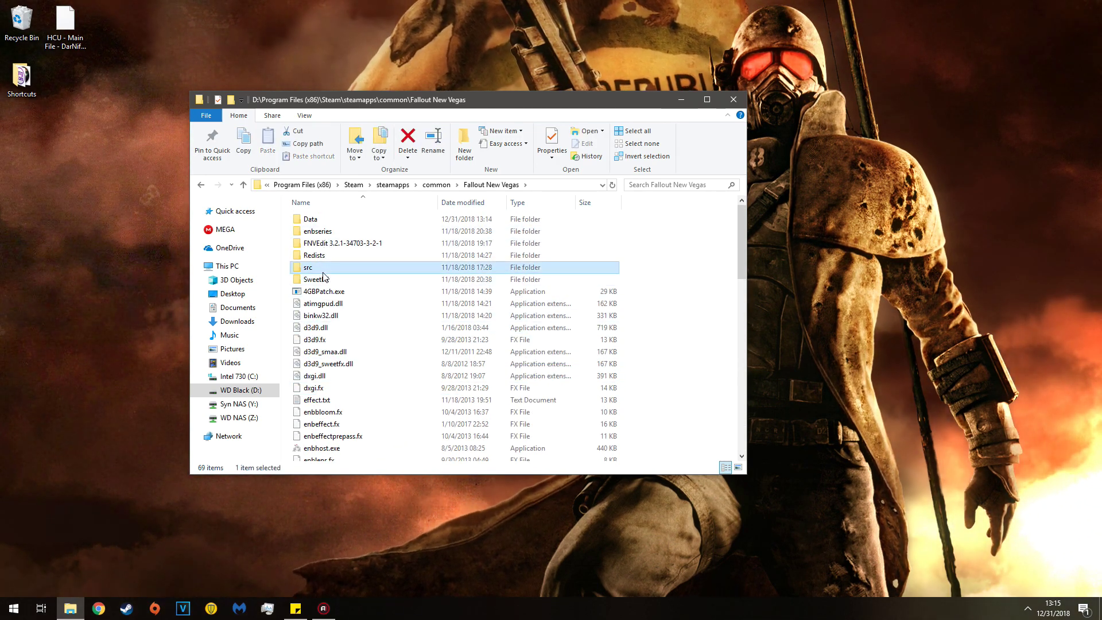
pyautogui.doubleClick(323, 272)
pyautogui.doubleClick(325, 221)
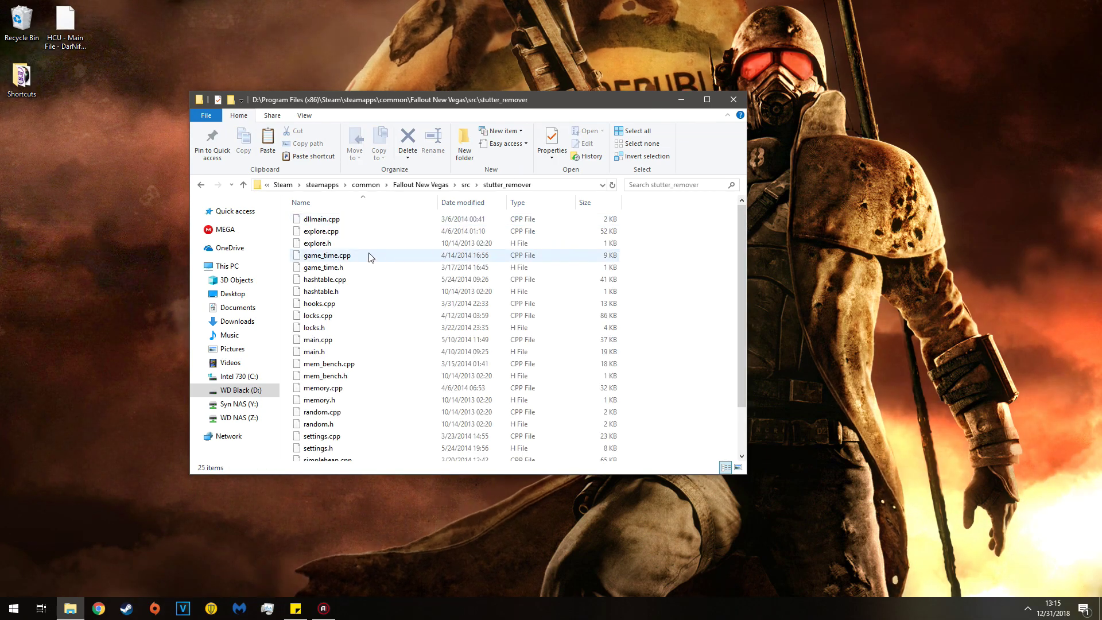
pyautogui.click(434, 183)
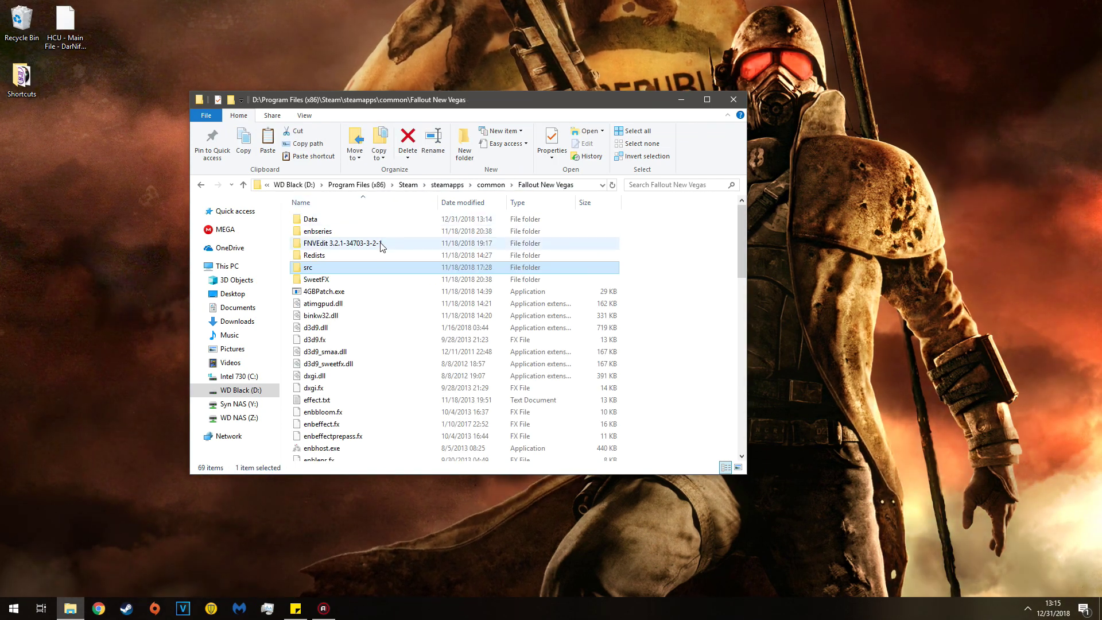
# Inspect the Data\Video folder, play 1 year later.bik briefly, close the player and return to the Fallout New Vegas folder
pyautogui.doubleClick(322, 219)
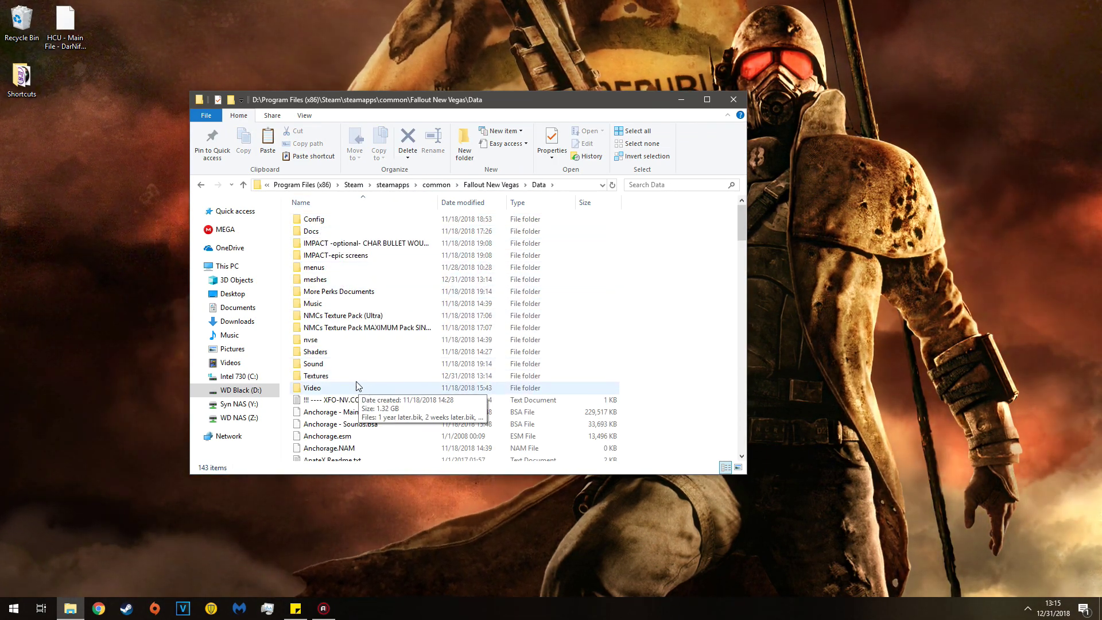
pyautogui.doubleClick(319, 388)
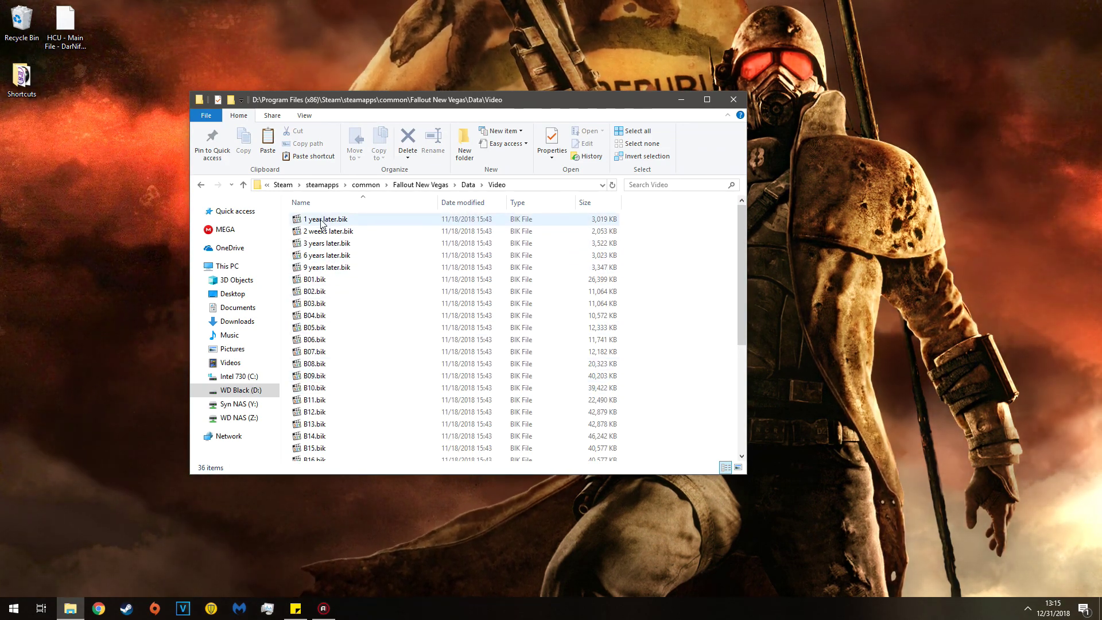
pyautogui.doubleClick(331, 219)
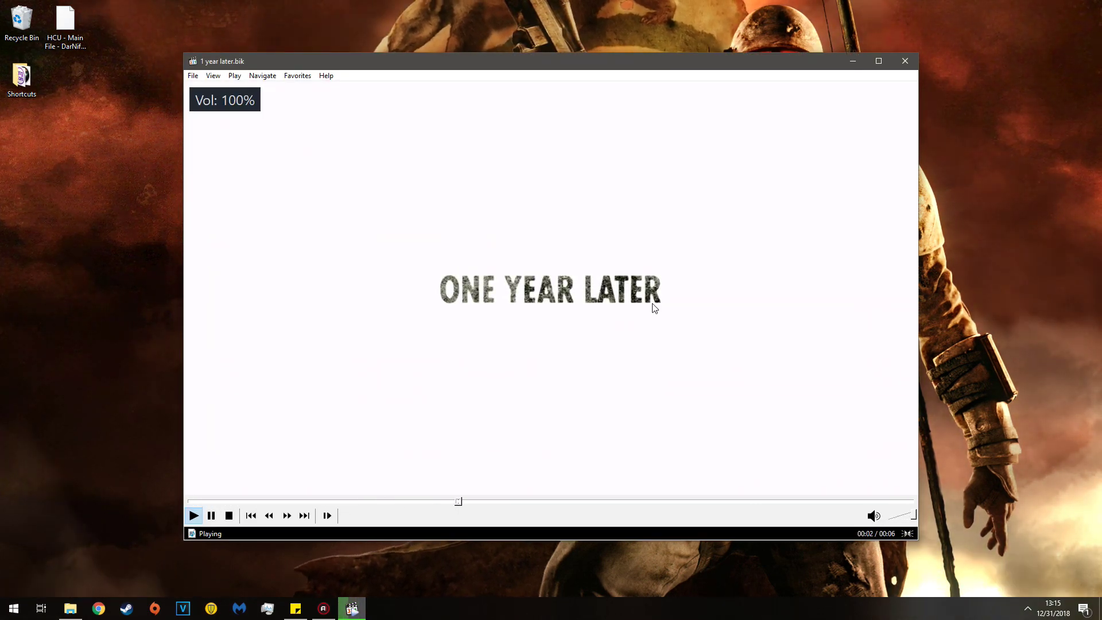
pyautogui.click(900, 66)
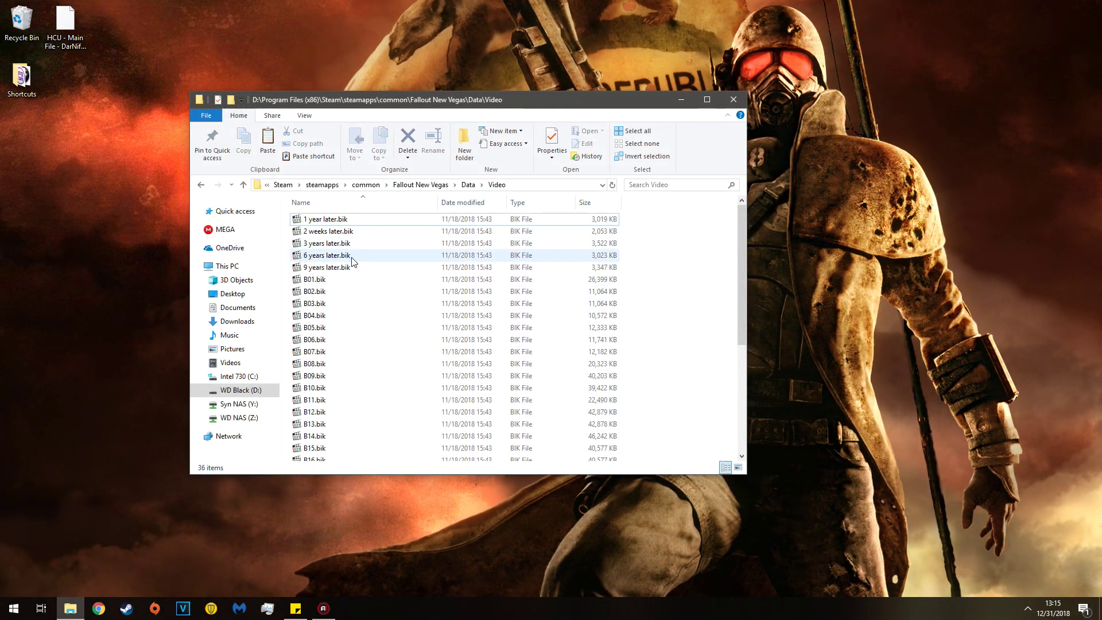
pyautogui.scroll(-5, 352, 270)
pyautogui.scroll(5, 352, 330)
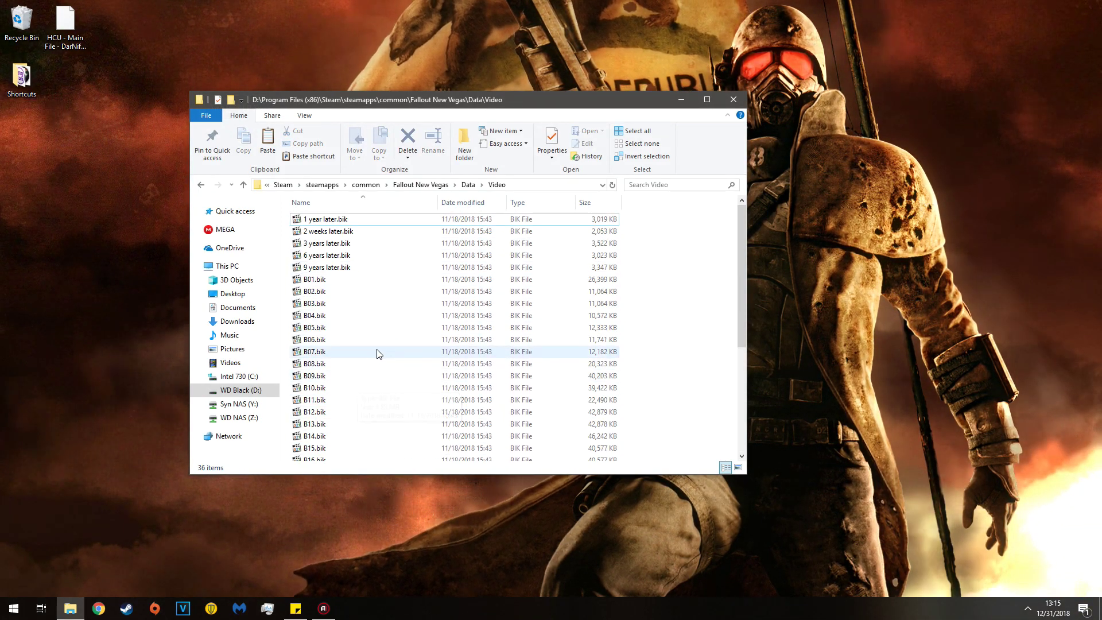
pyautogui.click(432, 186)
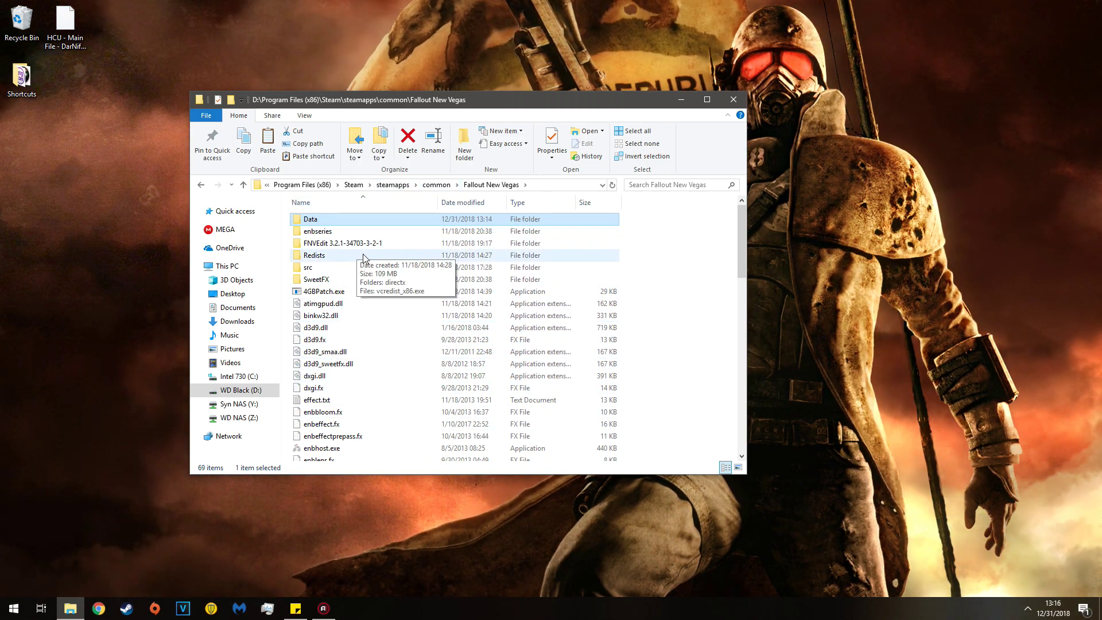
# Go up to the common folder and delete the entire Fallout New Vegas folder
pyautogui.click(688, 343)
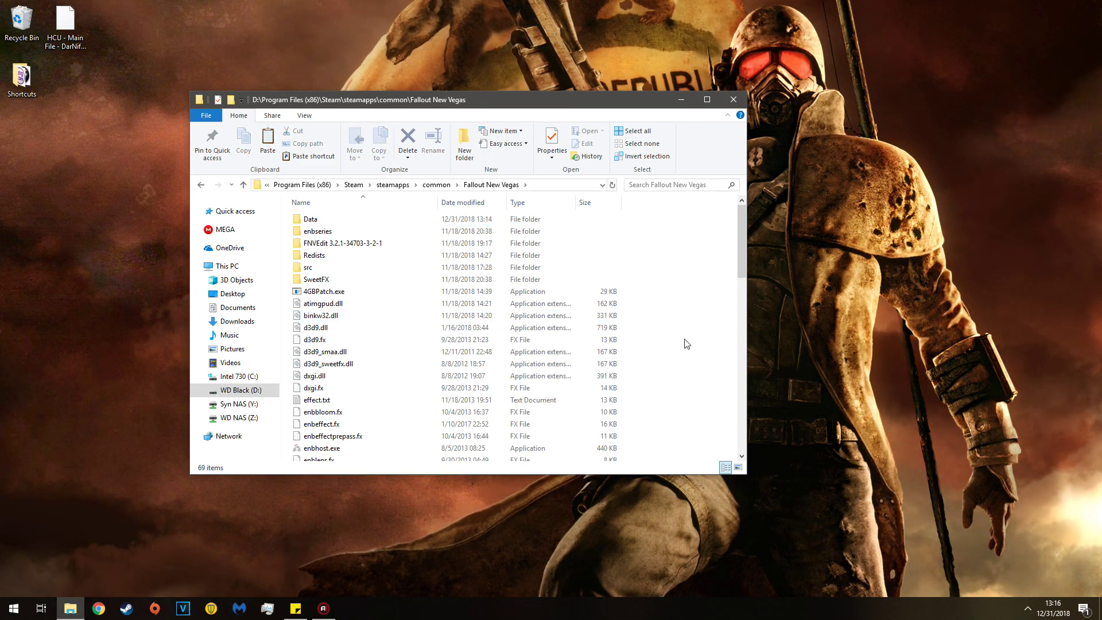
pyautogui.click(637, 132)
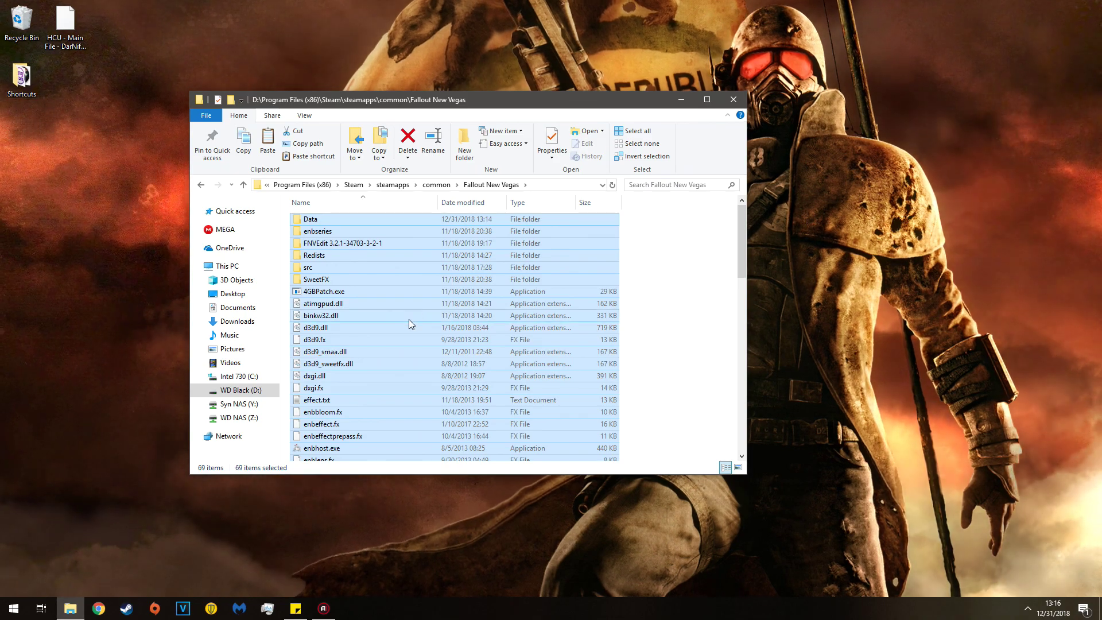
pyautogui.scroll(-15, 410, 321)
pyautogui.click(677, 326)
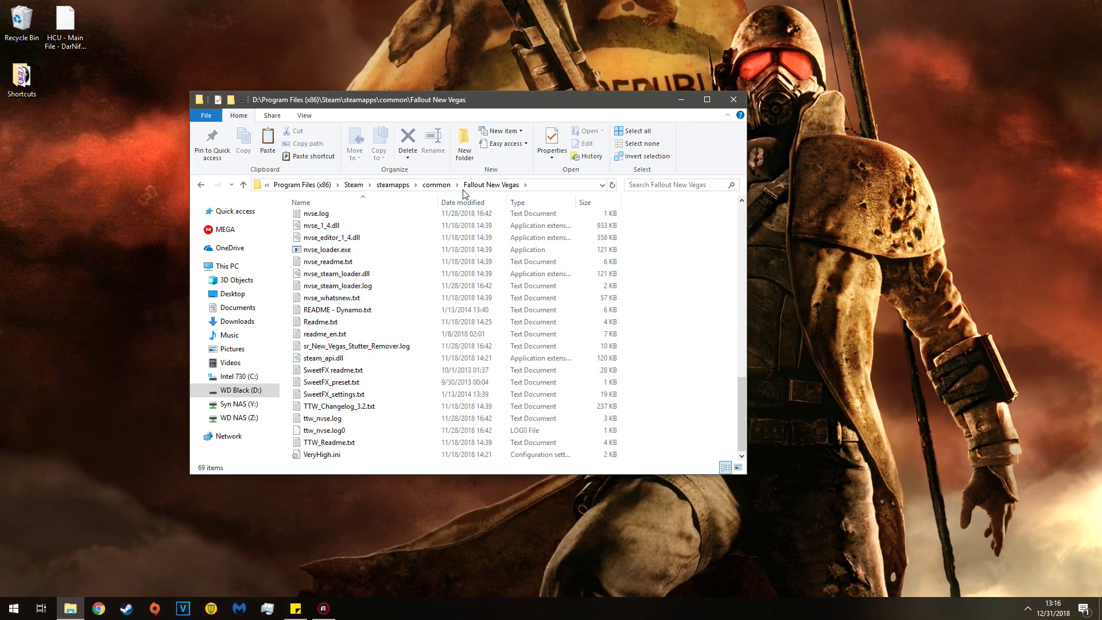
pyautogui.click(435, 185)
pyautogui.scroll(-2, 428, 344)
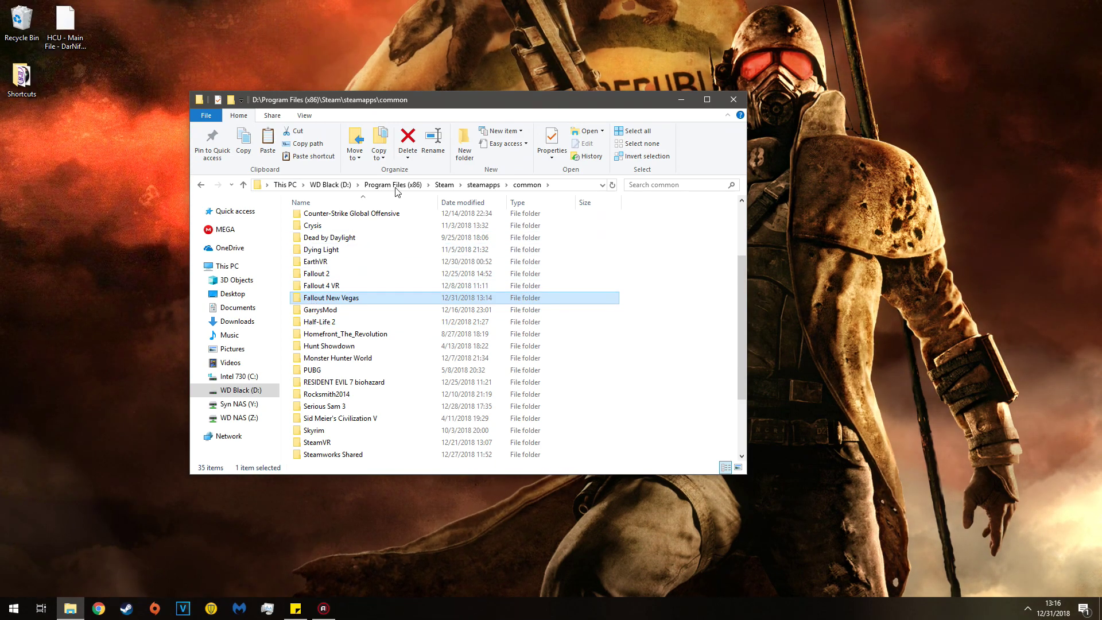
pyautogui.click(409, 138)
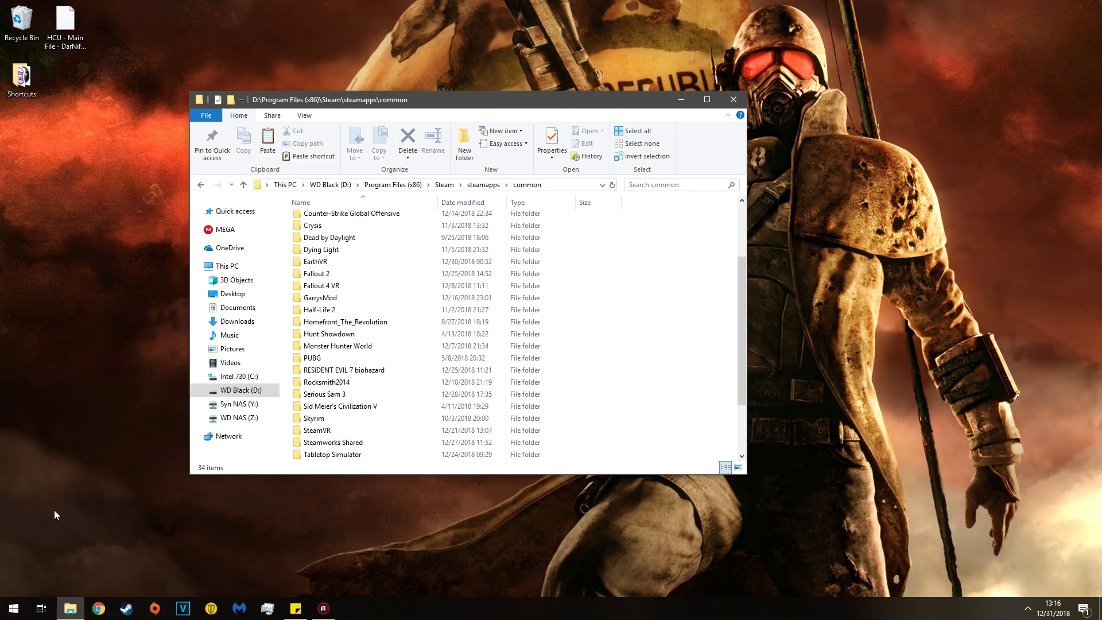
# Launch the TTW 3.2 shortcut from Start and agree to delete the broken shortcut
pyautogui.click(7, 615)
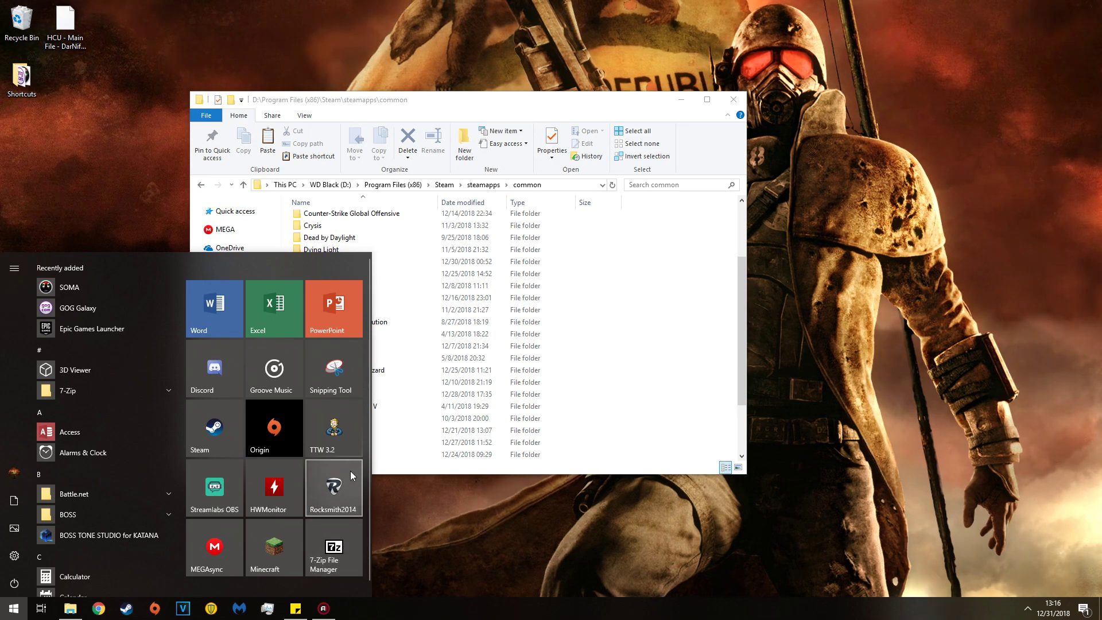
pyautogui.rightClick(335, 432)
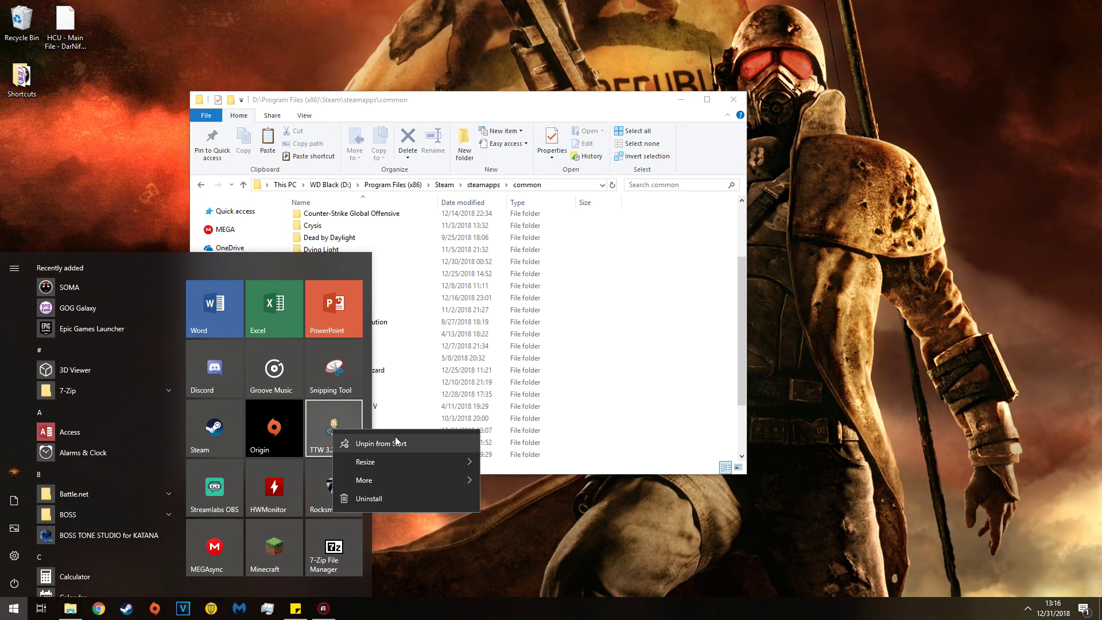
pyautogui.click(315, 419)
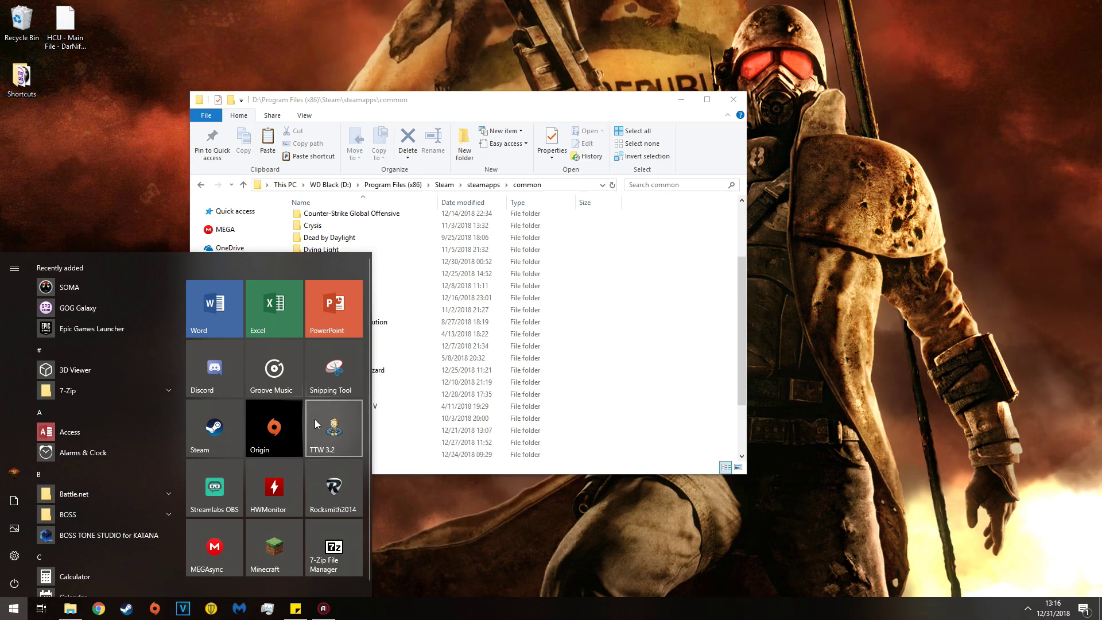
pyautogui.click(319, 419)
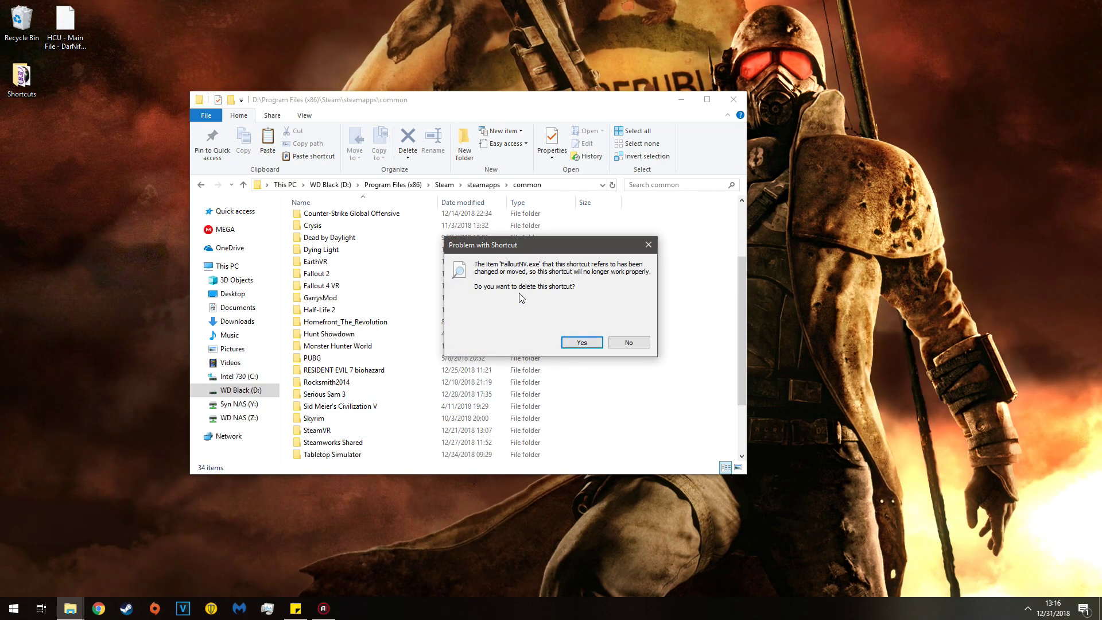
pyautogui.click(574, 343)
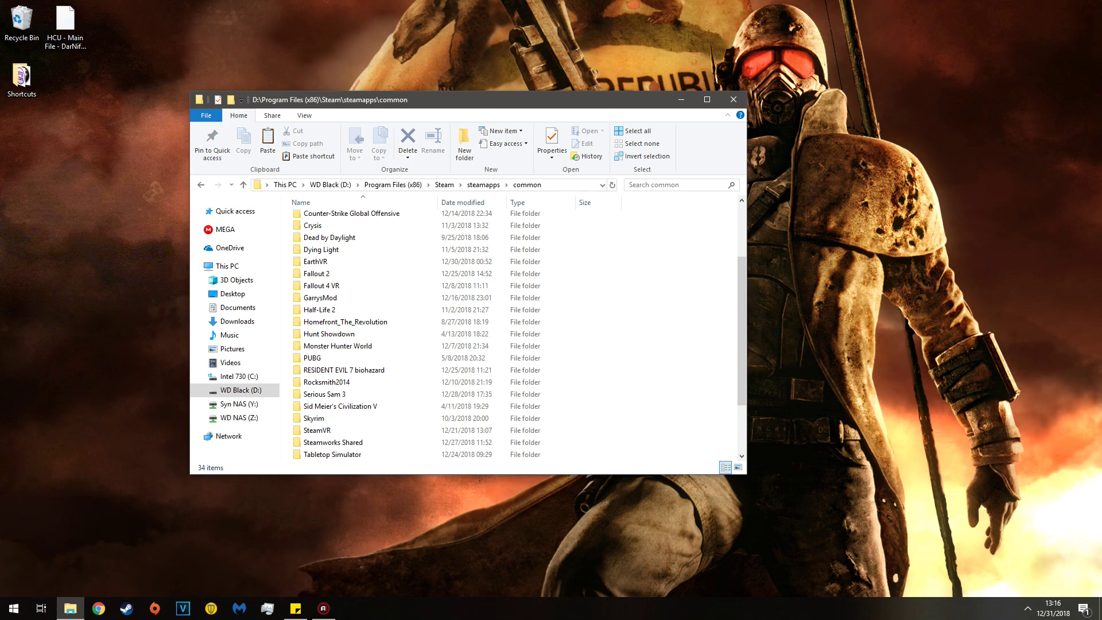
# Unpin the remaining TTW v3.2 tile from Start and close Start
pyautogui.press('super')
pyautogui.rightClick(353, 449)
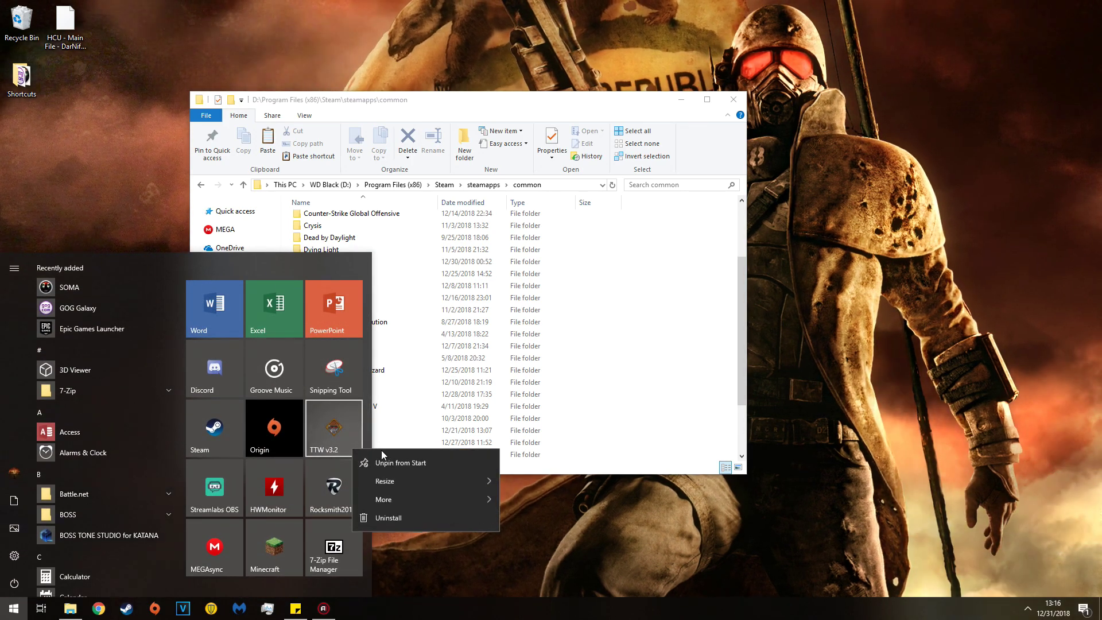
pyautogui.click(404, 462)
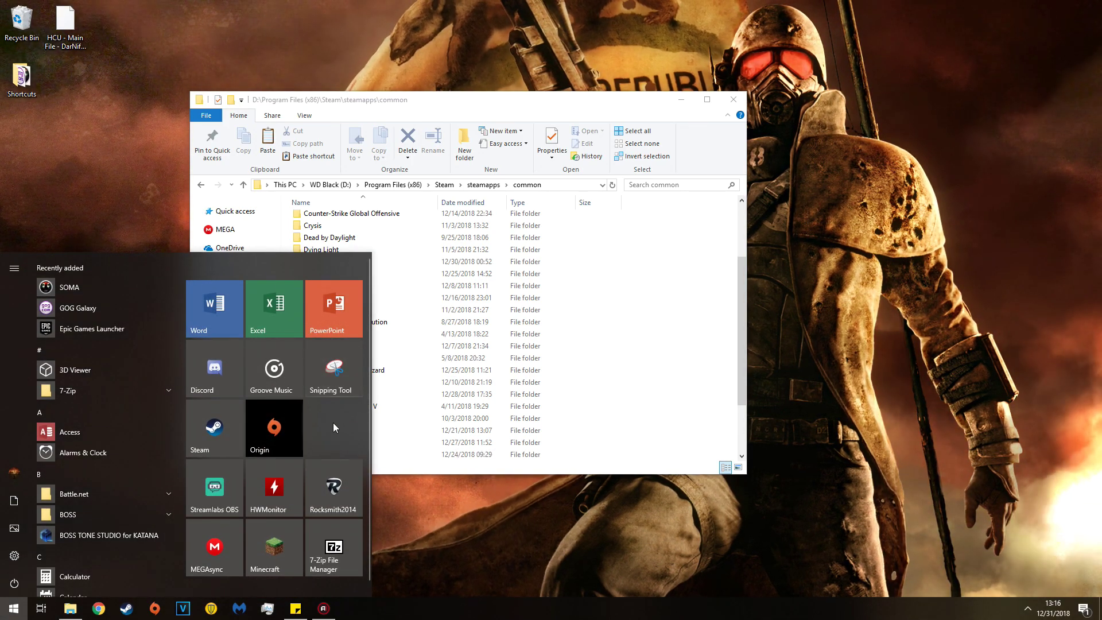
pyautogui.click(678, 374)
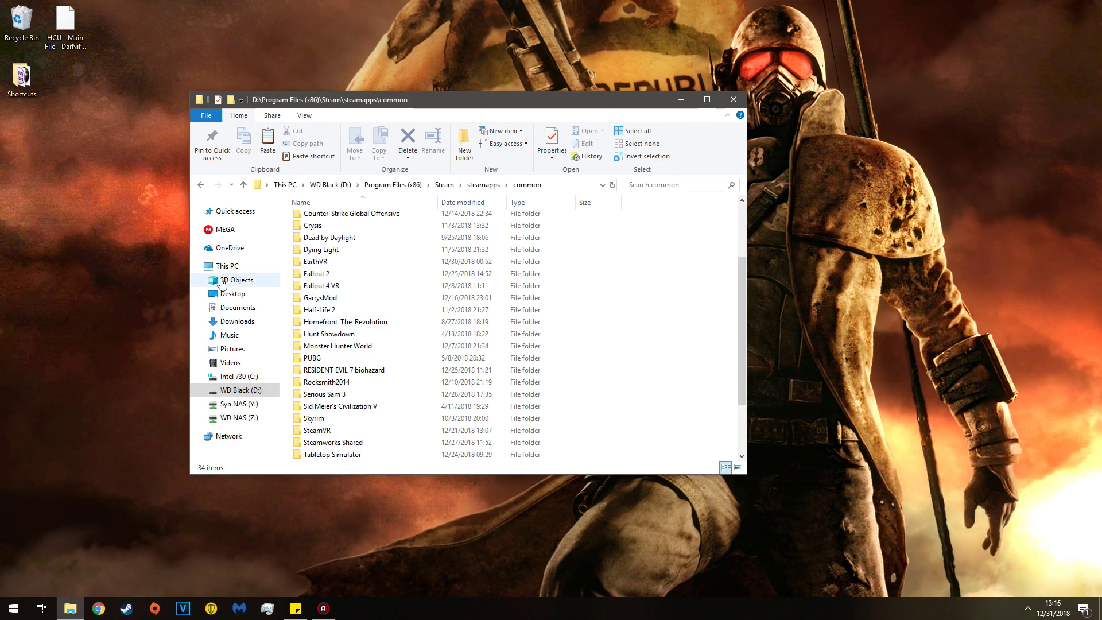
# Delete the TTW 3.2 shortcut from the desktop's Shortcuts folder and close both open folder windows
pyautogui.doubleClick(21, 78)
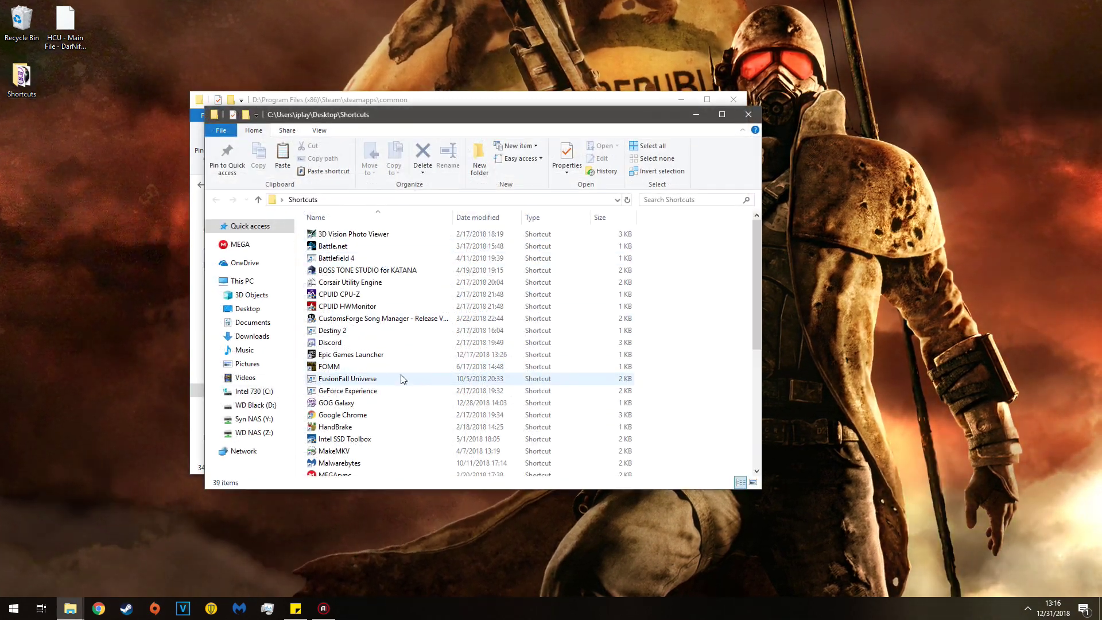
pyautogui.scroll(-5, 392, 438)
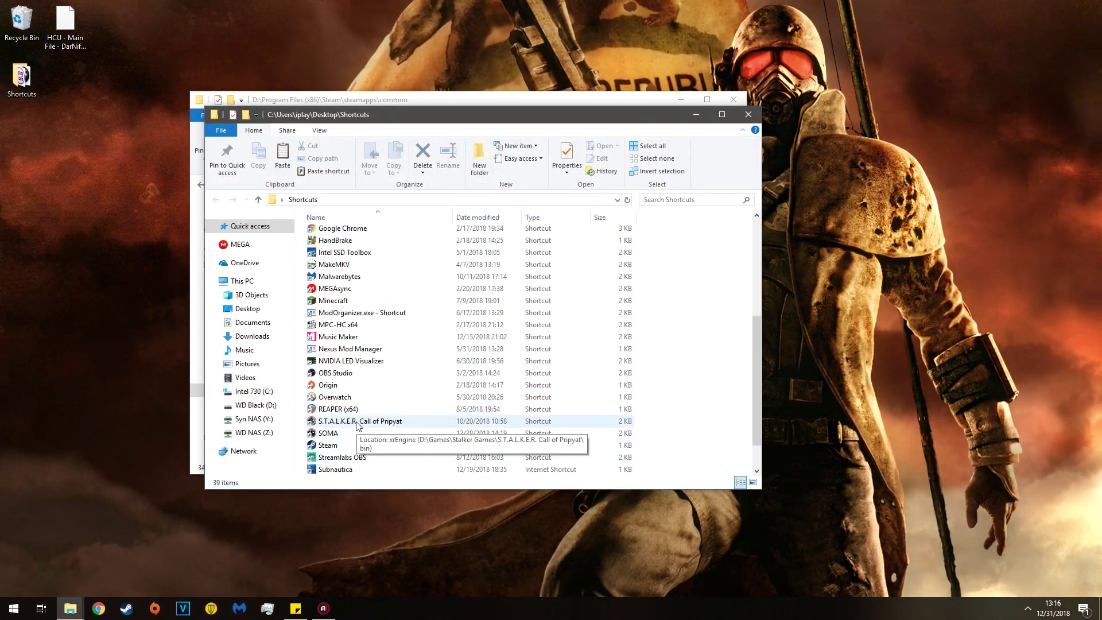
pyautogui.scroll(-1, 369, 402)
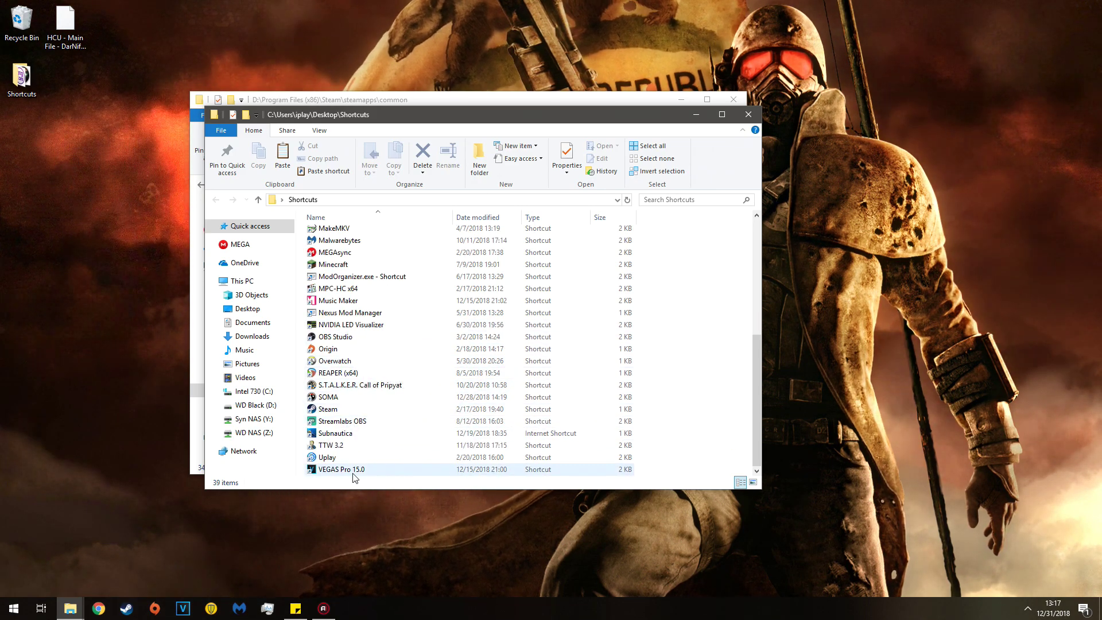
pyautogui.click(358, 445)
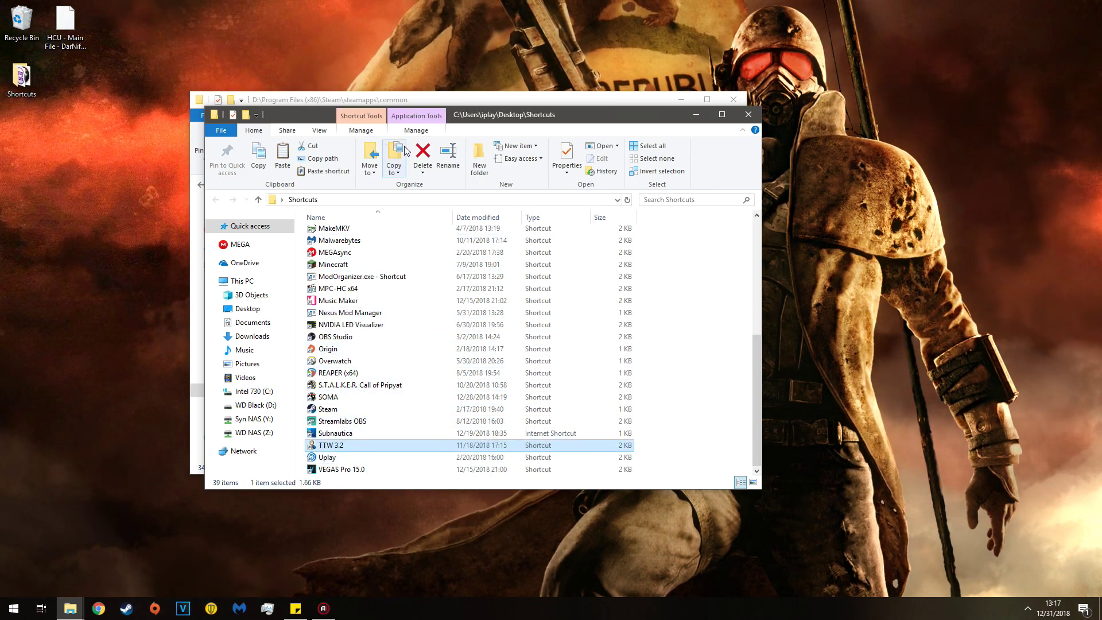
pyautogui.click(423, 151)
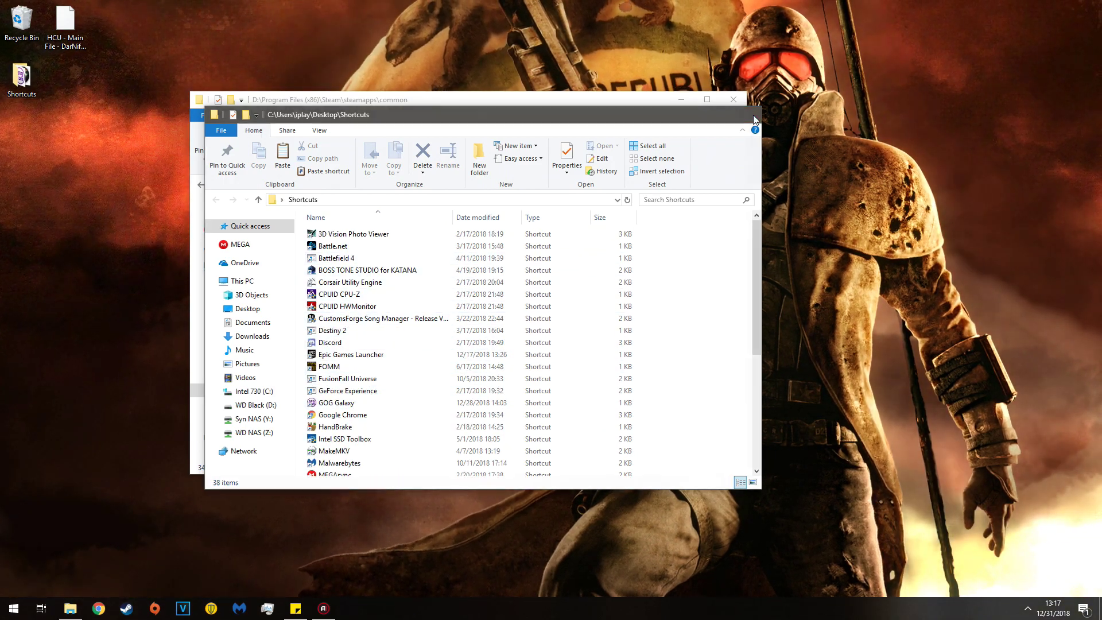
pyautogui.click(748, 114)
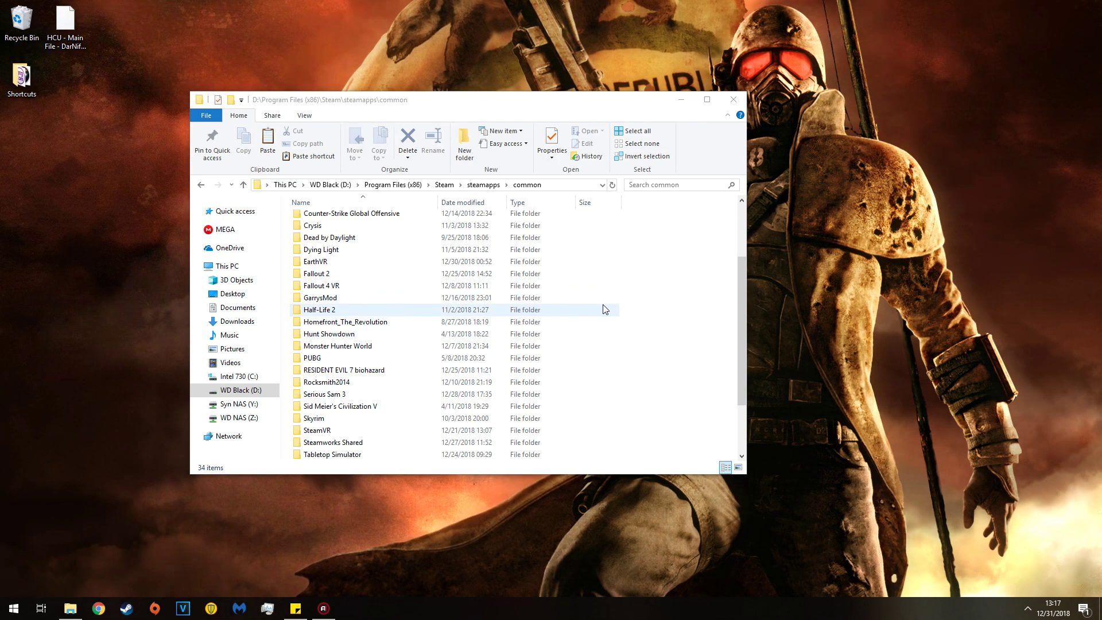
pyautogui.click(662, 247)
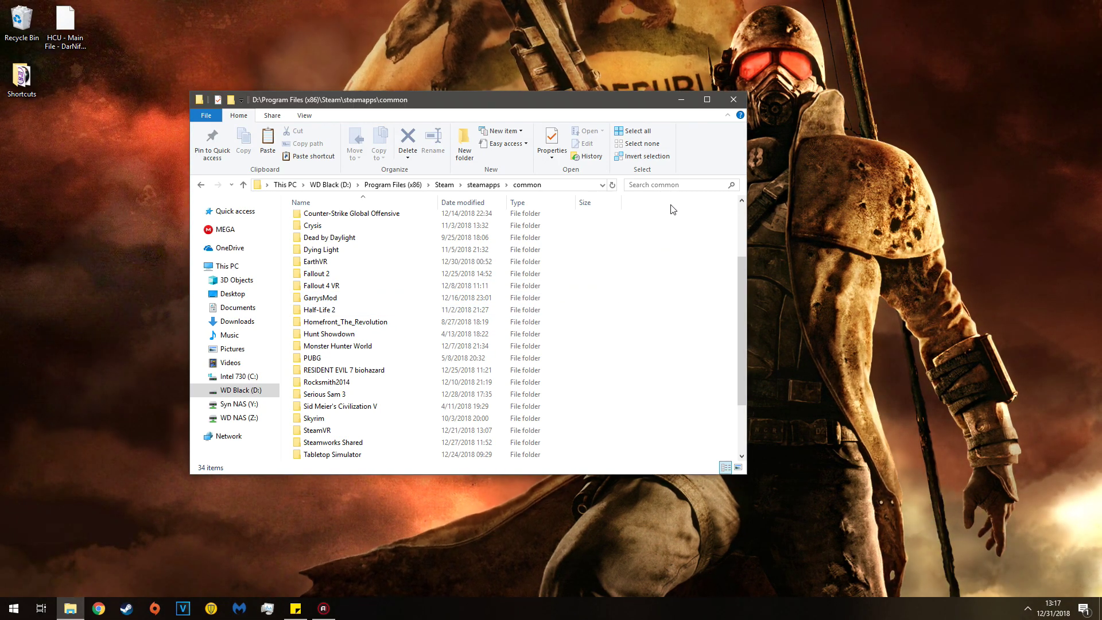
pyautogui.click(732, 101)
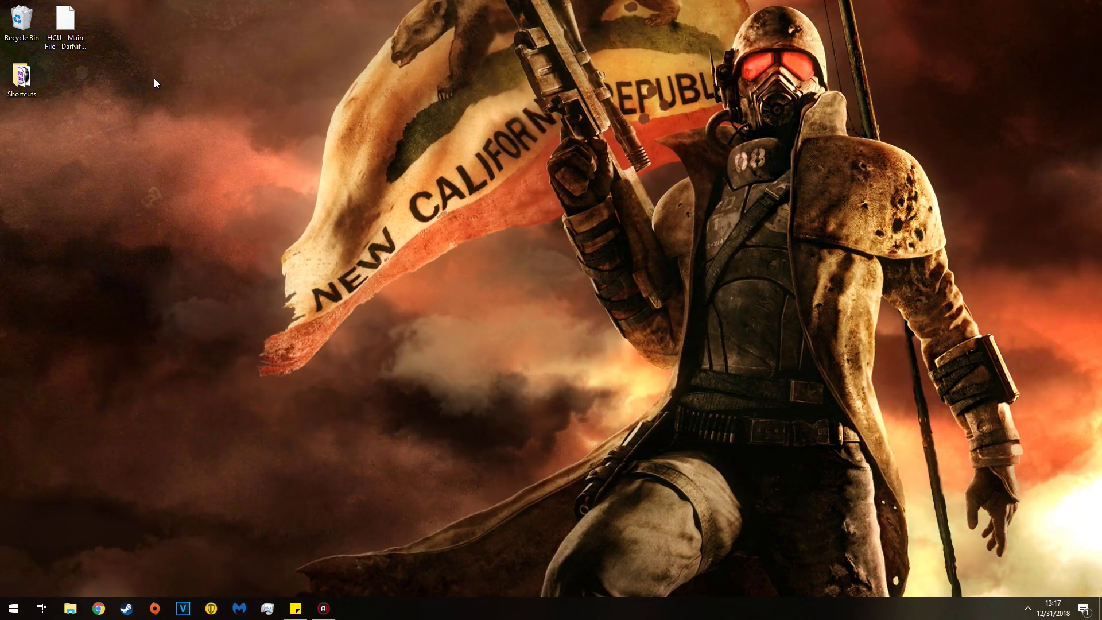
pyautogui.moveTo(154, 79); pyautogui.dragTo(259, 246)
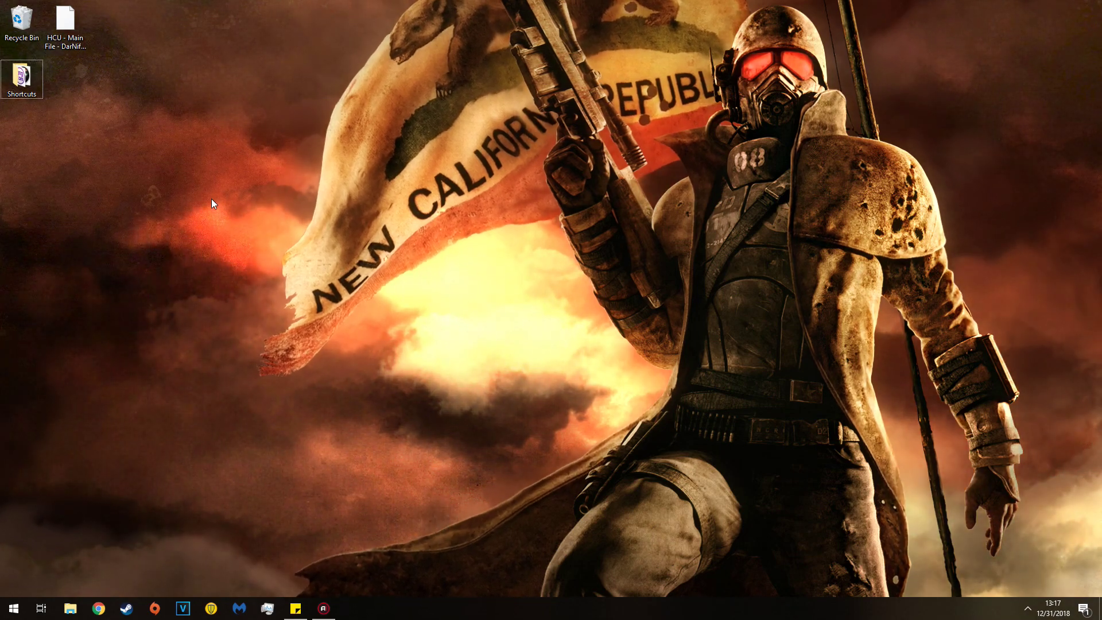
pyautogui.moveTo(90, 317); pyautogui.dragTo(332, 516)
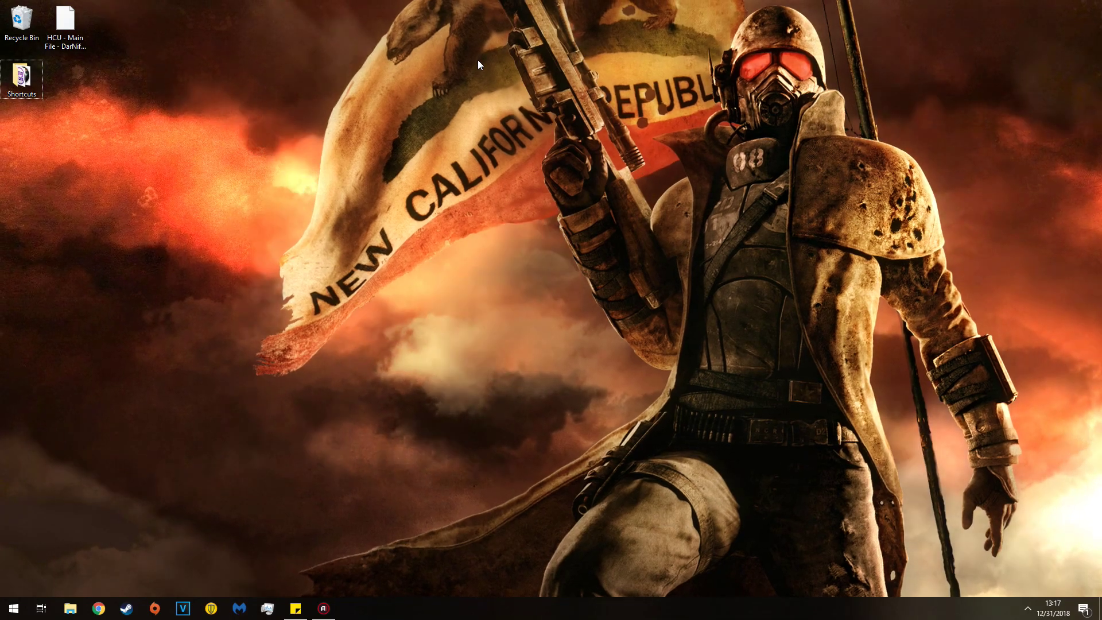
pyautogui.moveTo(471, 58); pyautogui.dragTo(882, 214)
pyautogui.moveTo(315, 191); pyautogui.dragTo(743, 420)
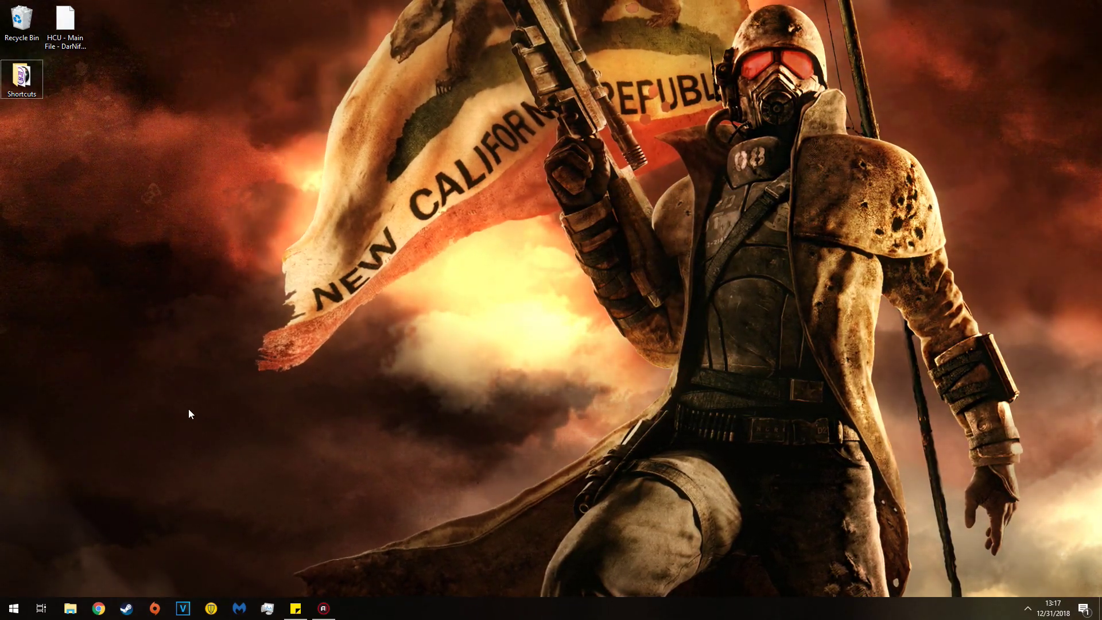
# Switch to Steam and uninstall Fallout: New Vegas from the library, confirming the removal
pyautogui.click(126, 609)
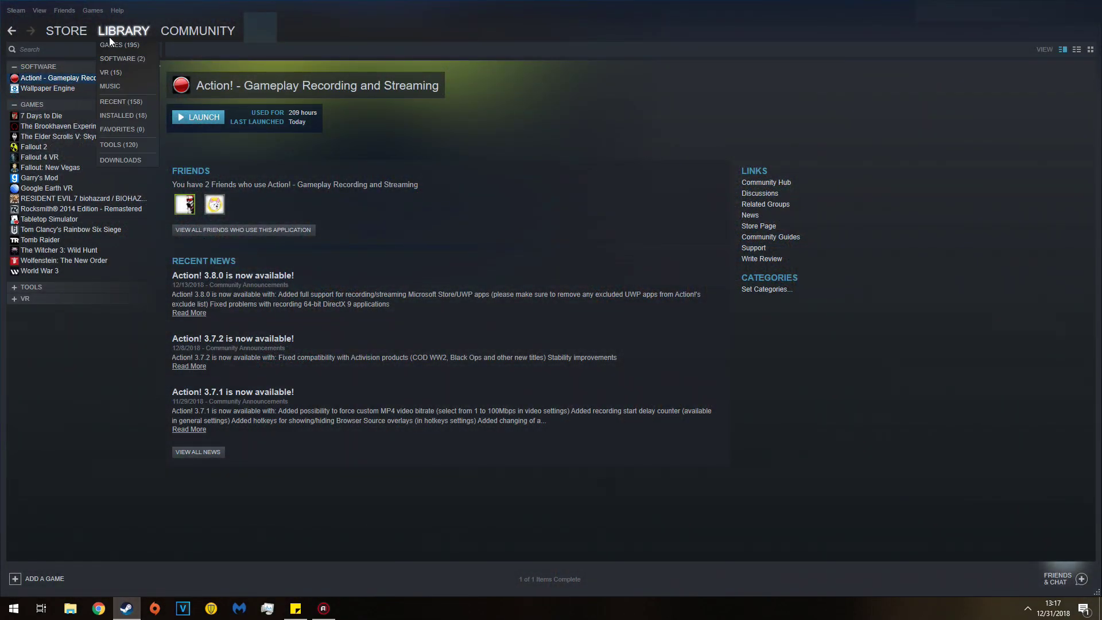
pyautogui.click(68, 167)
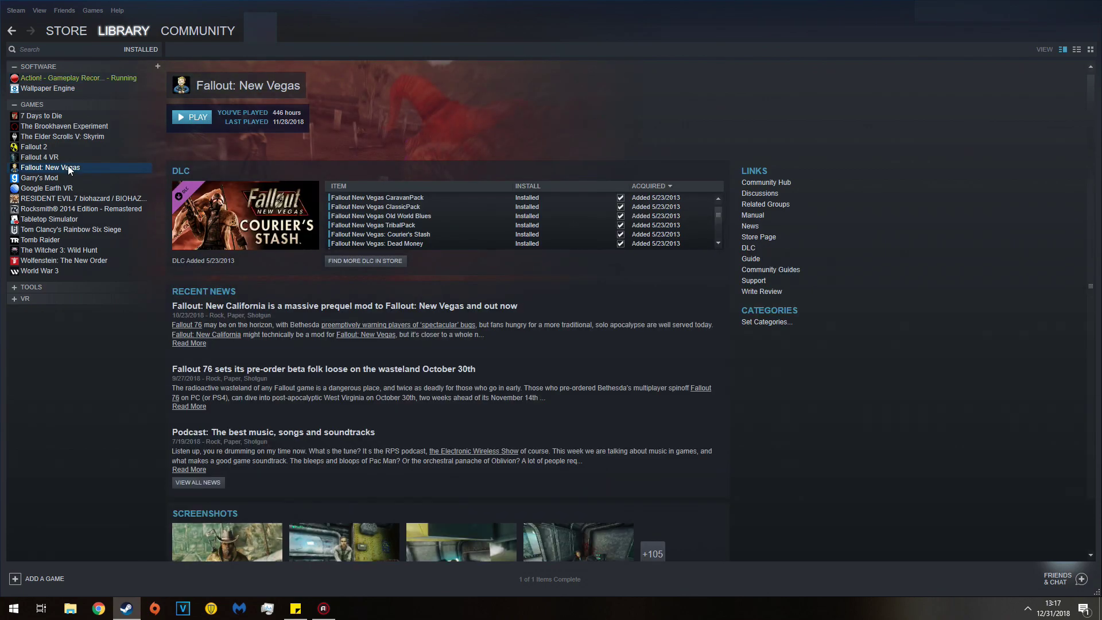
pyautogui.rightClick(68, 167)
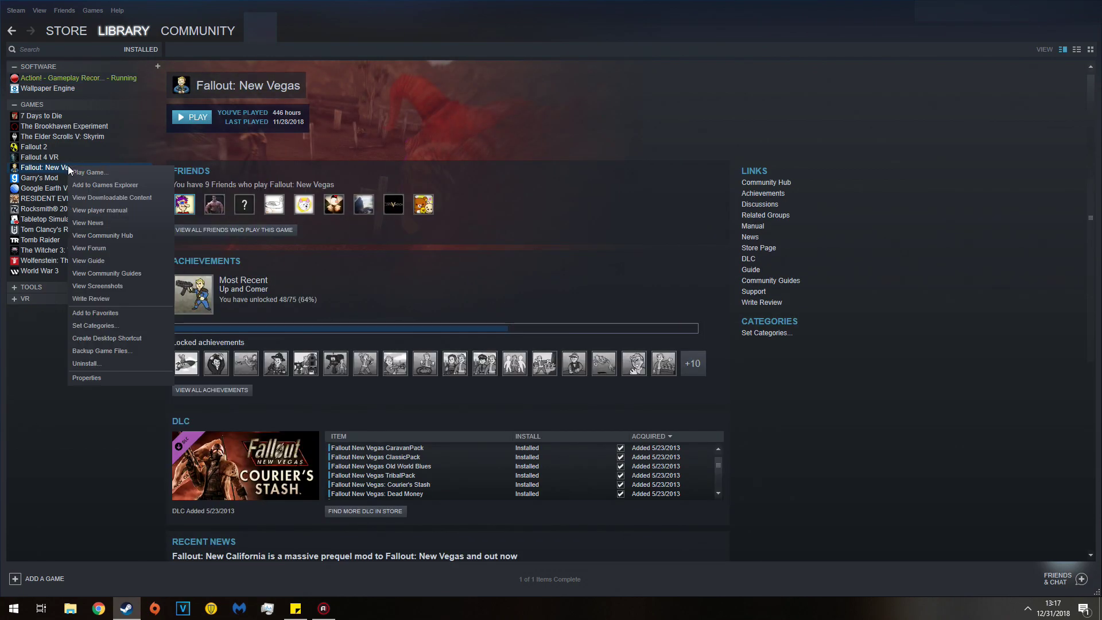
pyautogui.click(80, 363)
pyautogui.click(513, 331)
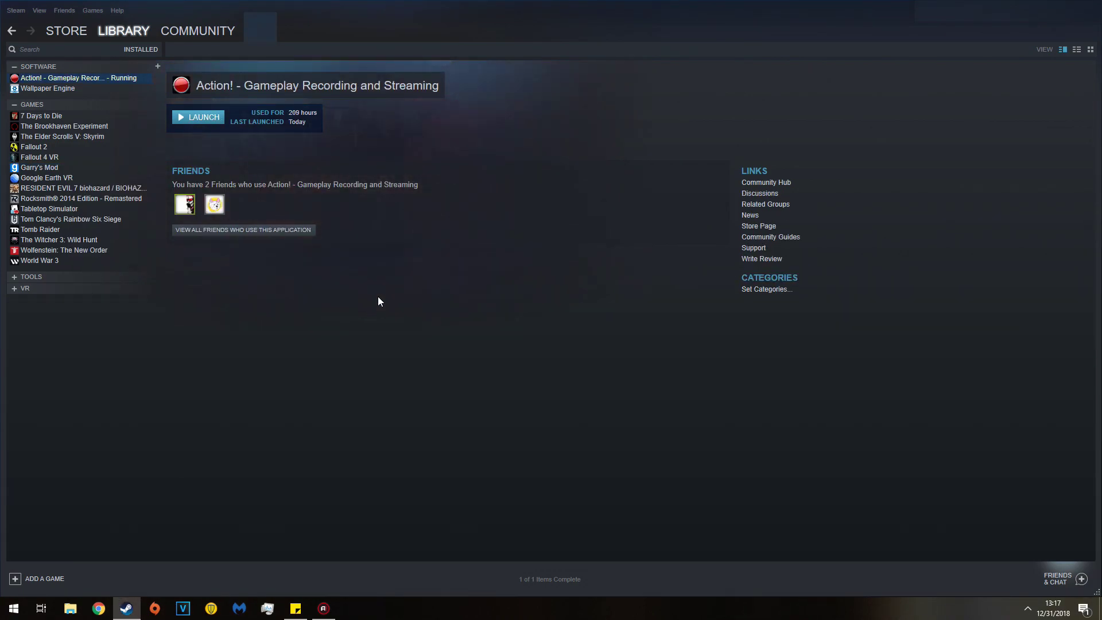
# Find Fallout: New Vegas in the full games list and start installing it under D:\Program Files (x86)\Steam
pyautogui.moveTo(121, 37)
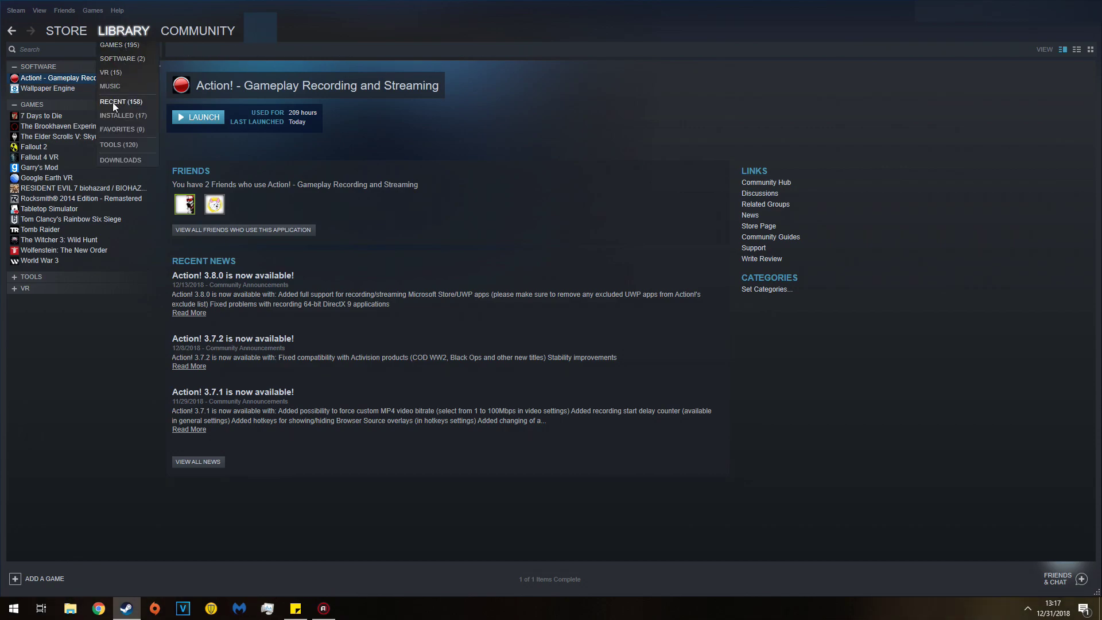
pyautogui.click(113, 45)
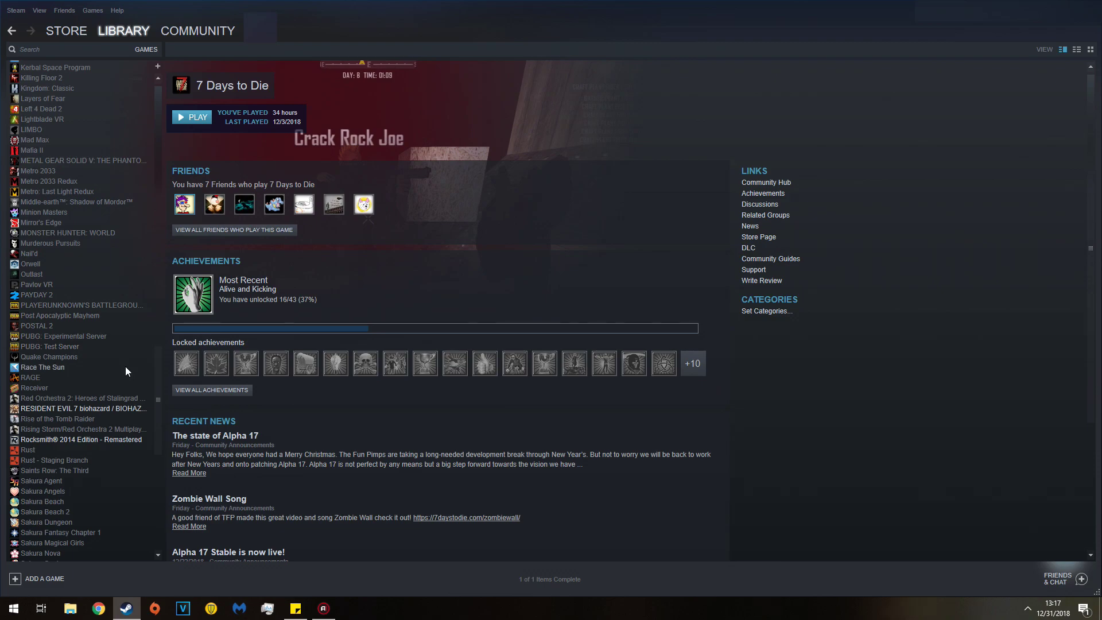
pyautogui.scroll(-4, 121, 365)
pyautogui.scroll(8, 114, 361)
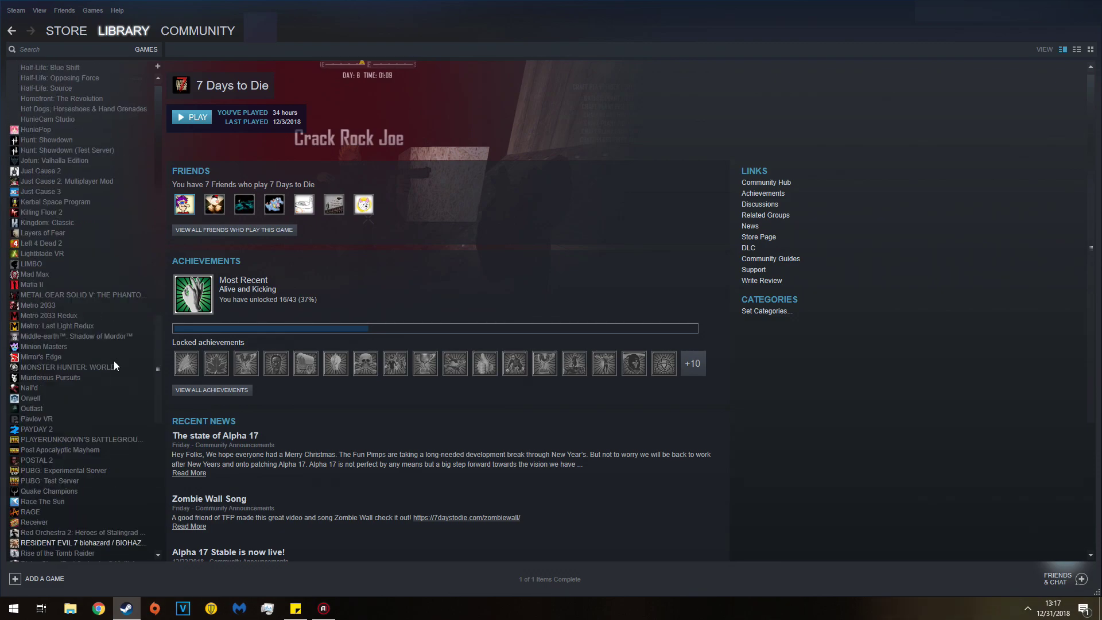
pyautogui.scroll(9, 71, 241)
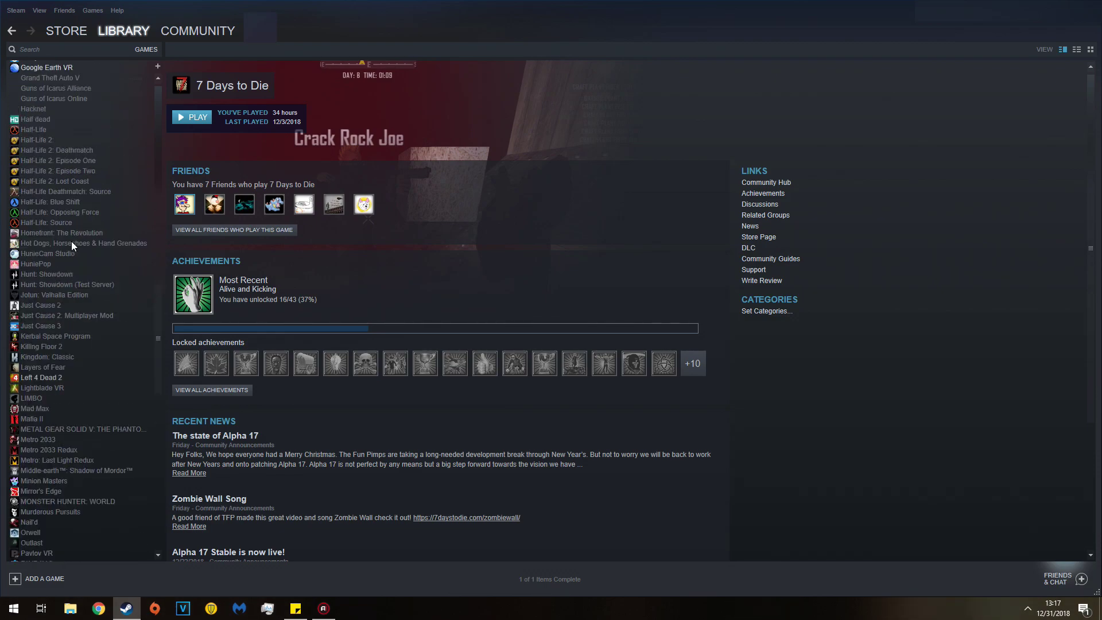
pyautogui.scroll(2, 71, 243)
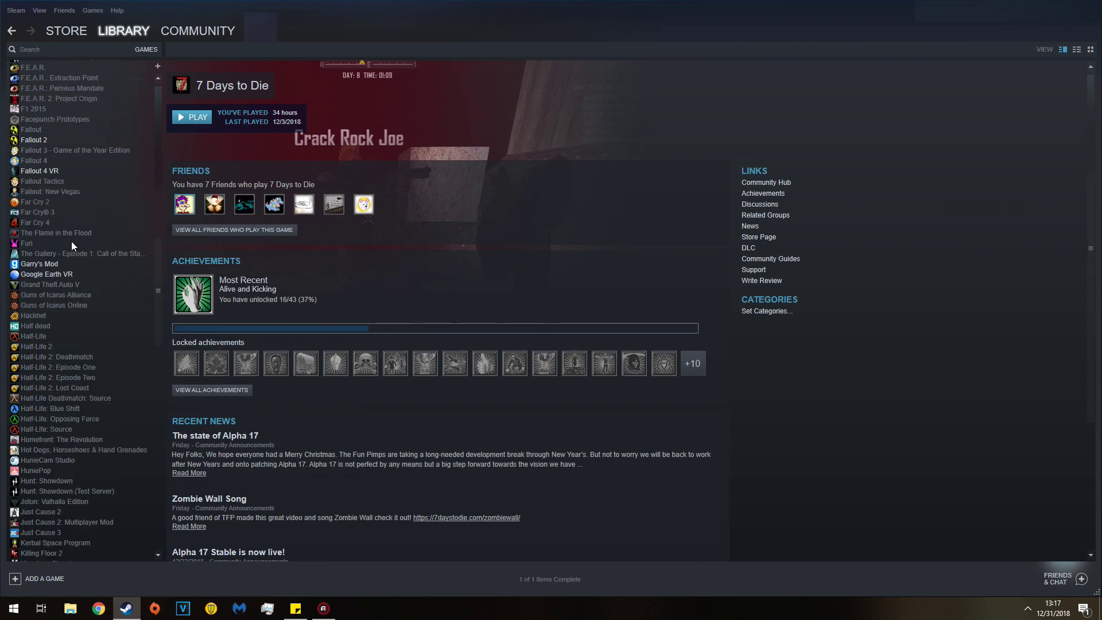
pyautogui.click(67, 191)
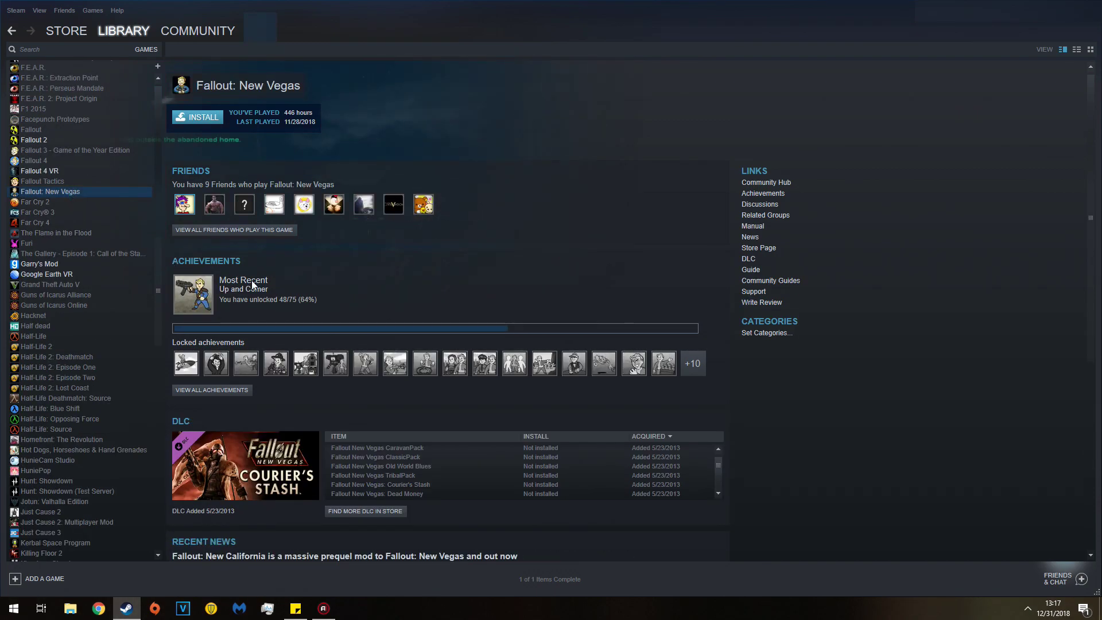
pyautogui.click(189, 116)
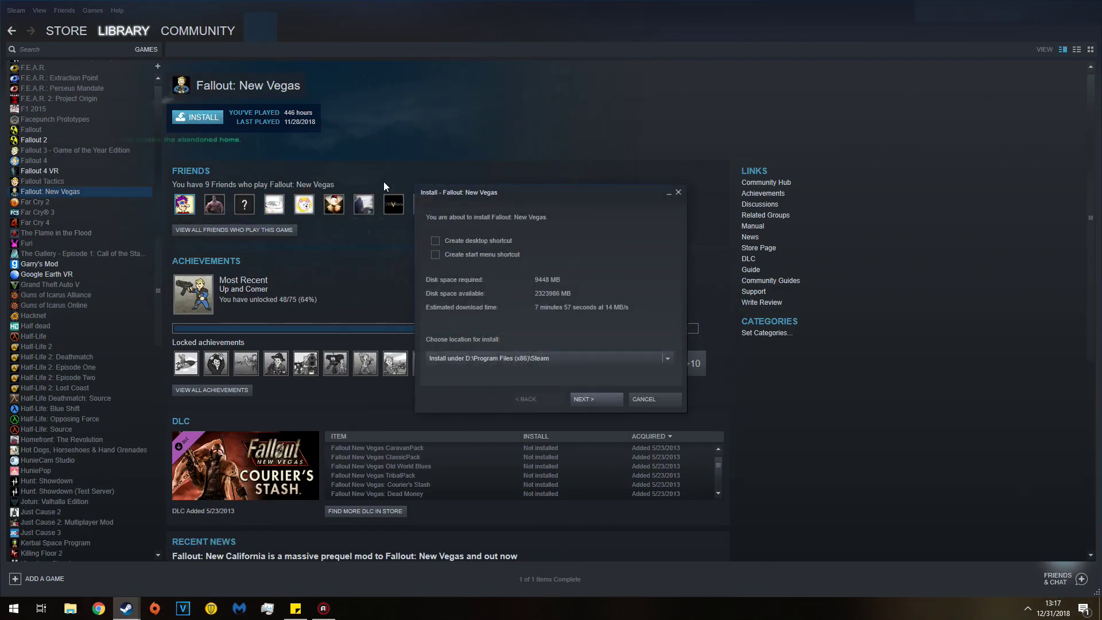
pyautogui.click(592, 400)
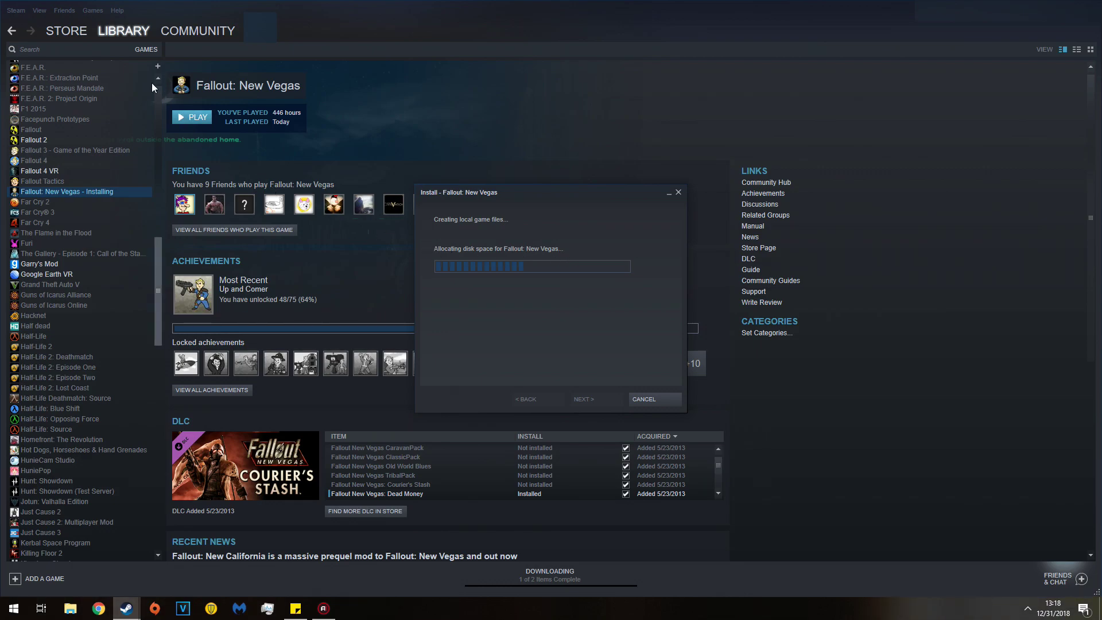
# Open Steam's downloads page and clear the completed Wallpaper Engine - Workshop Content entry
pyautogui.moveTo(113, 35)
pyautogui.click(120, 115)
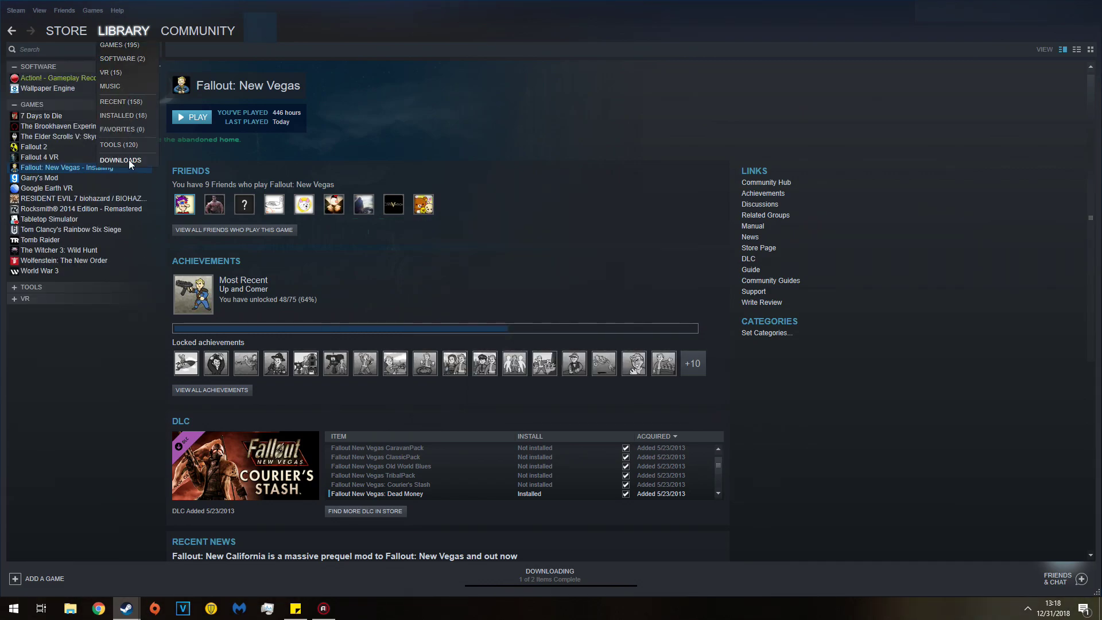
pyautogui.click(128, 161)
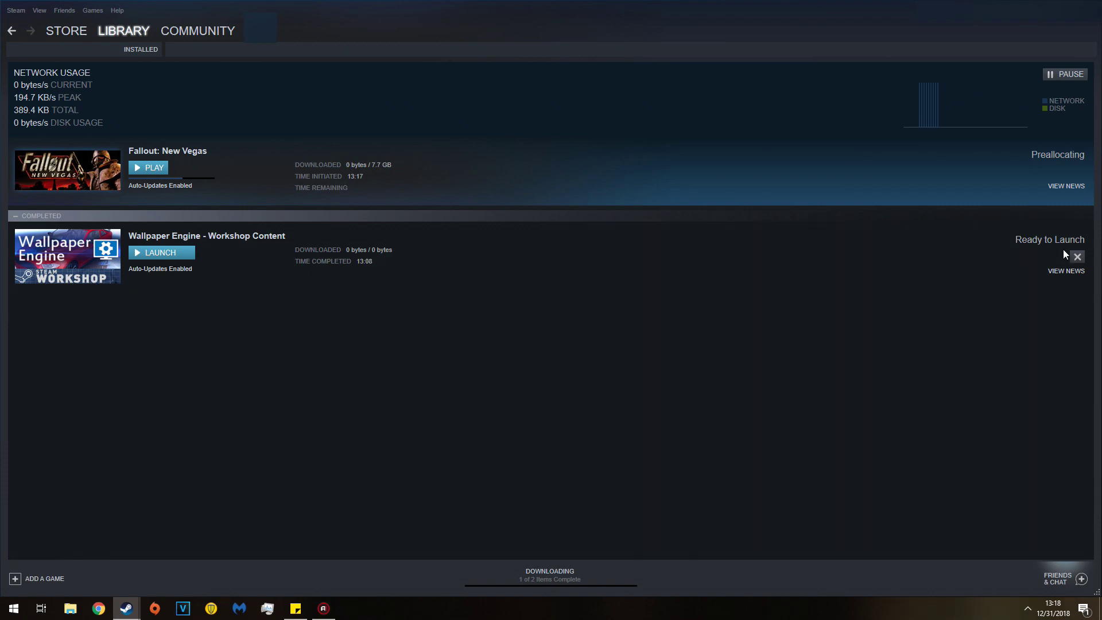
pyautogui.click(1077, 256)
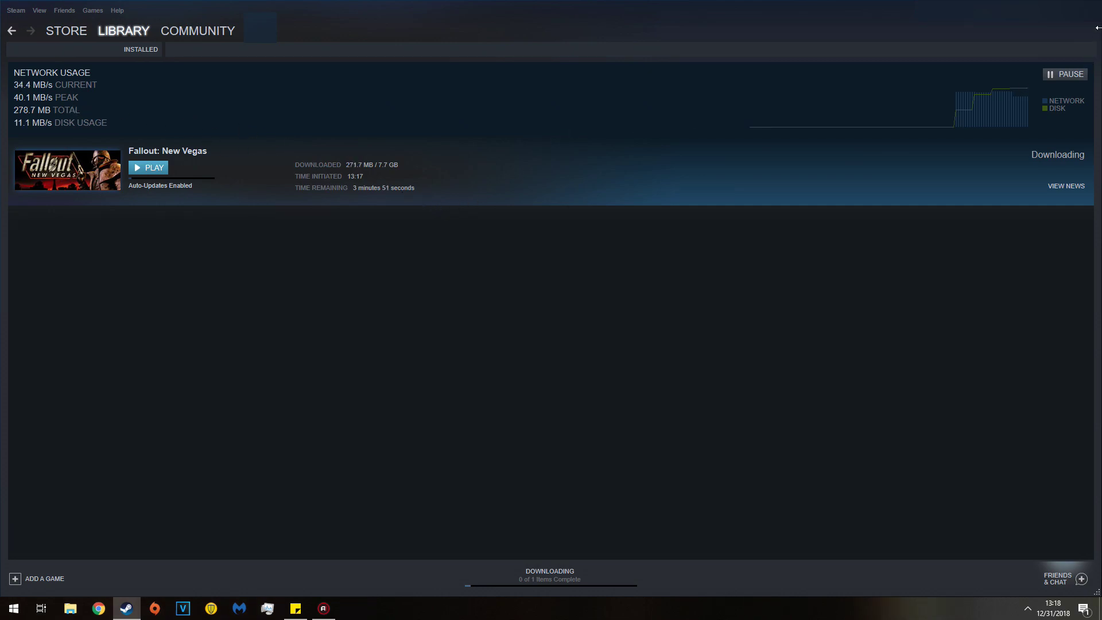
# Return to the desktop and open the My Games folder inside Documents in File Explorer
pyautogui.press('super+d')
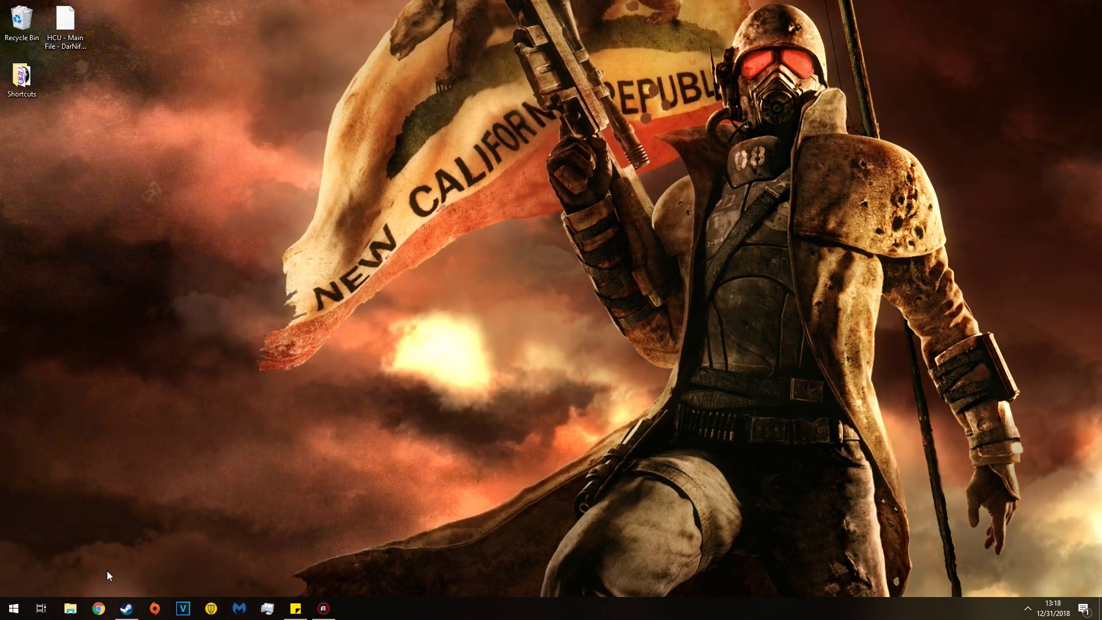
pyautogui.click(70, 609)
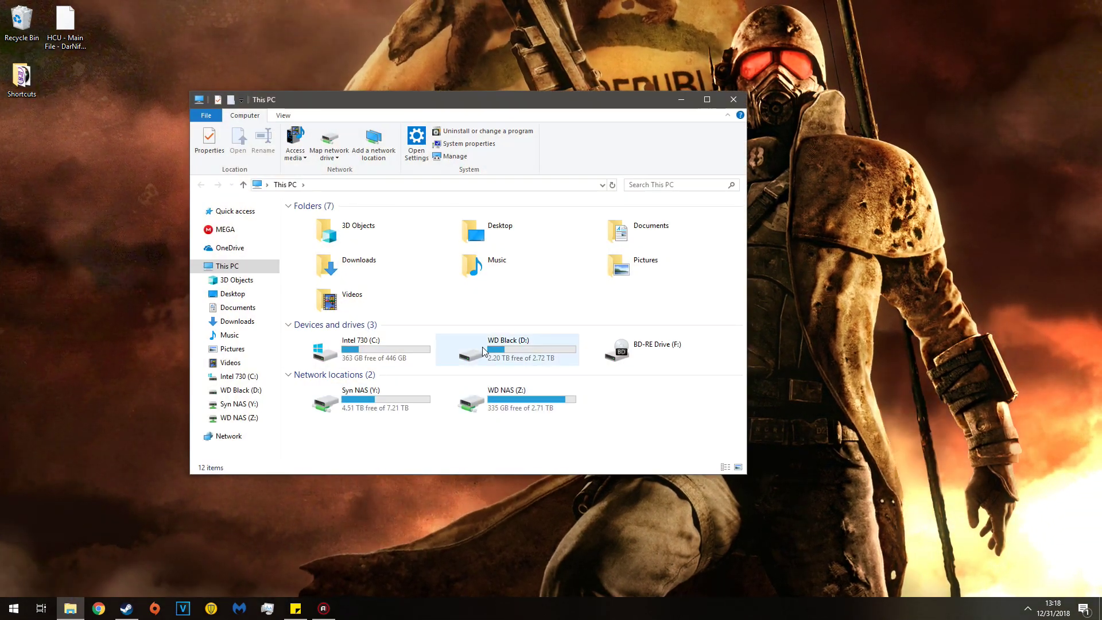
pyautogui.doubleClick(651, 233)
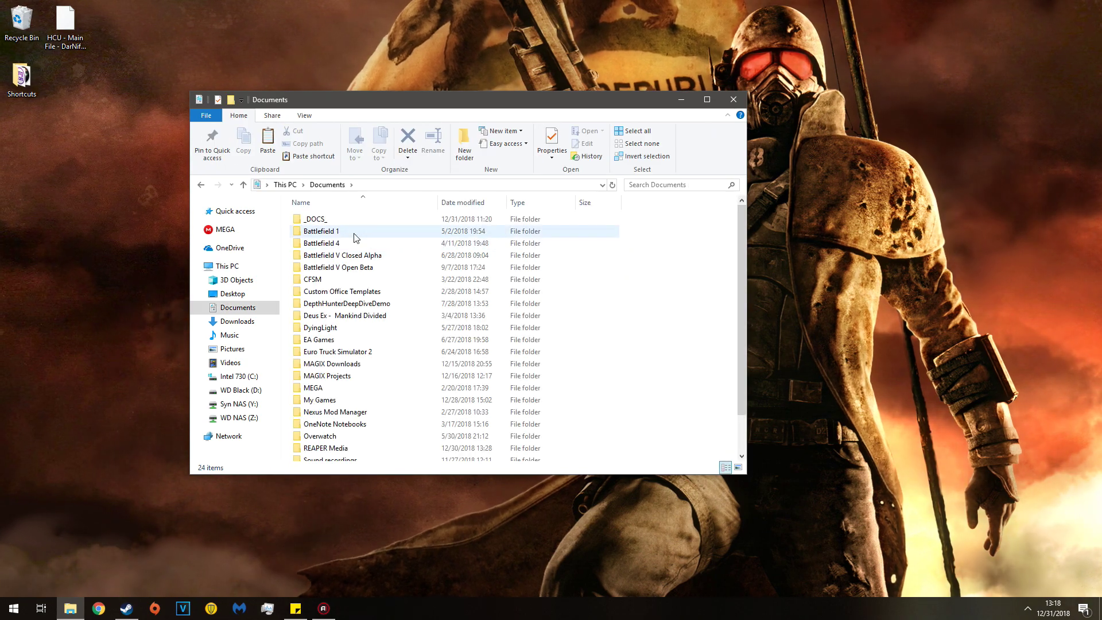
pyautogui.scroll(-1, 356, 287)
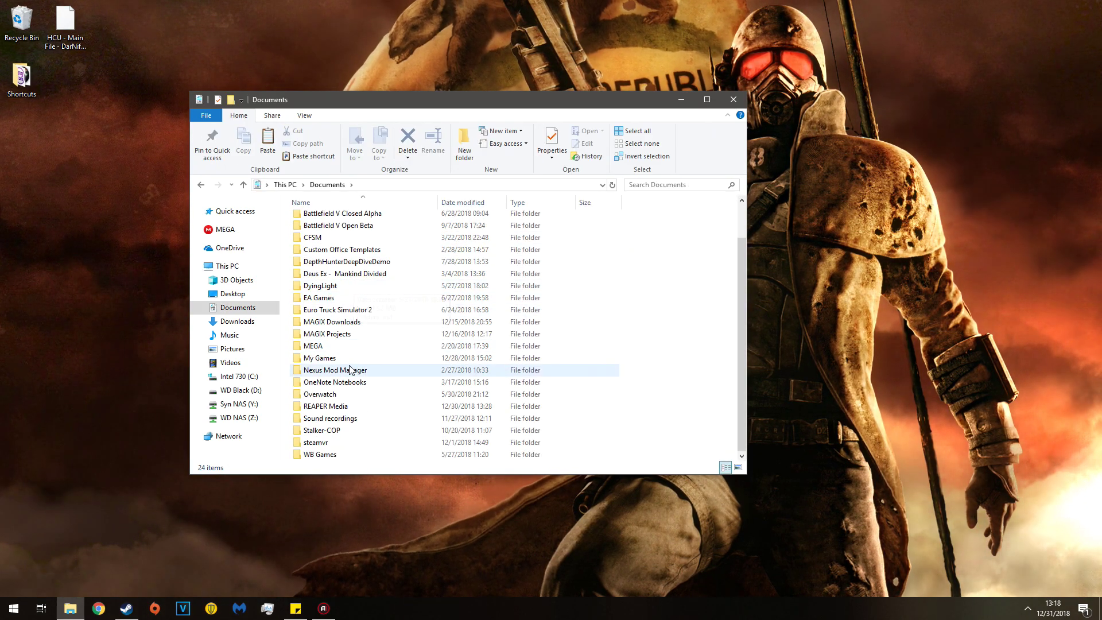
pyautogui.scroll(1, 331, 316)
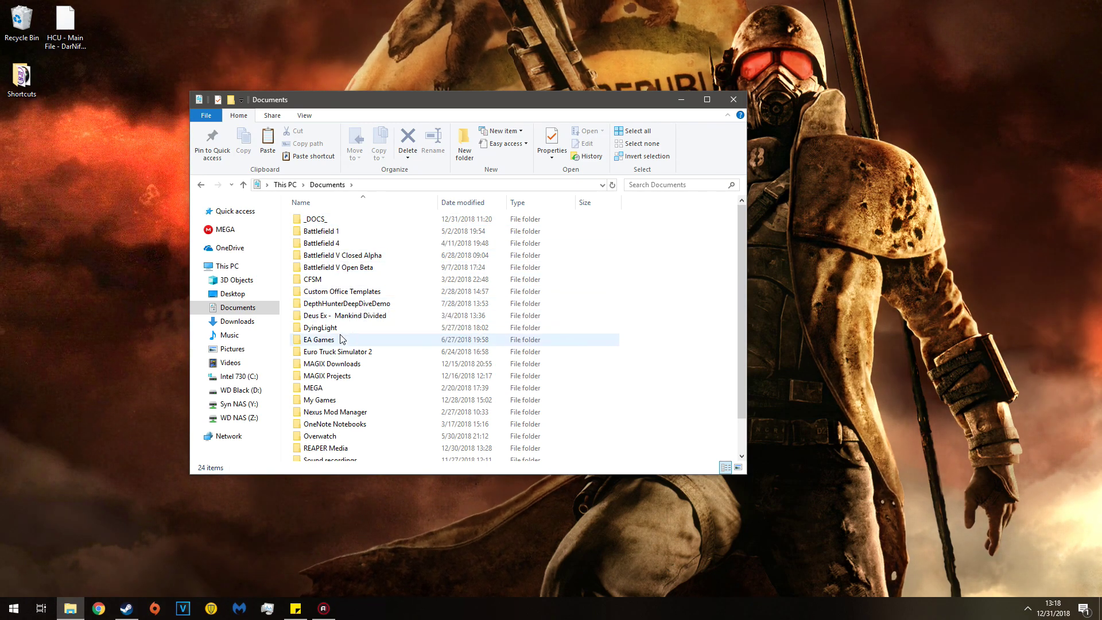
pyautogui.click(320, 400)
pyautogui.doubleClick(320, 400)
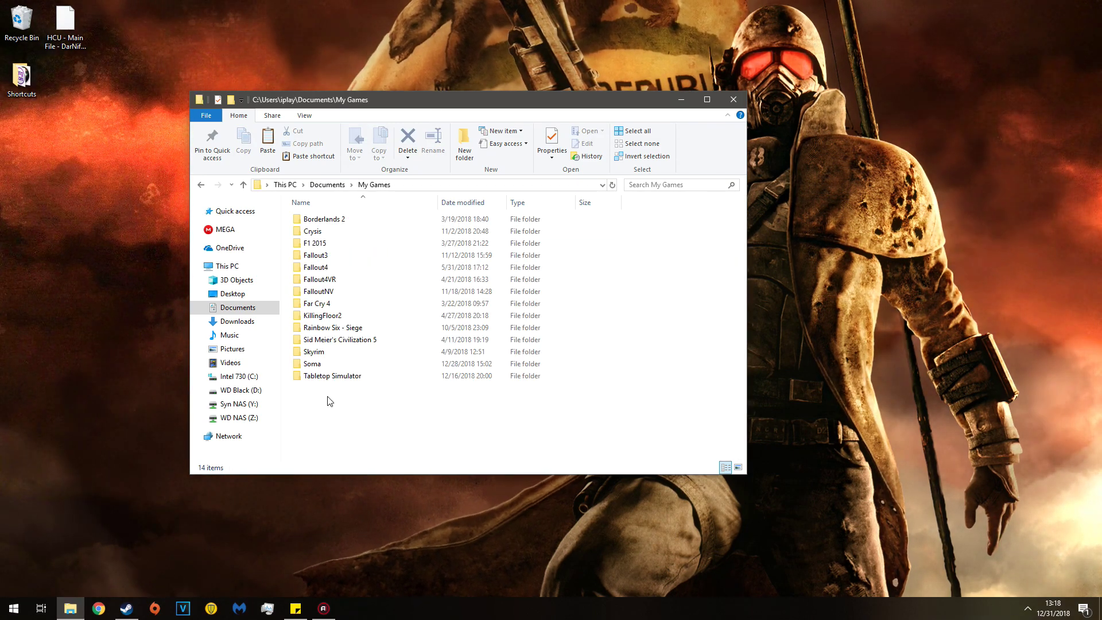
# In the FalloutNV folder, delete the Saves folder, Fallout.ini, FalloutCustom.ini, FalloutPrefs.ini and RendererInfo.txt
pyautogui.doubleClick(320, 291)
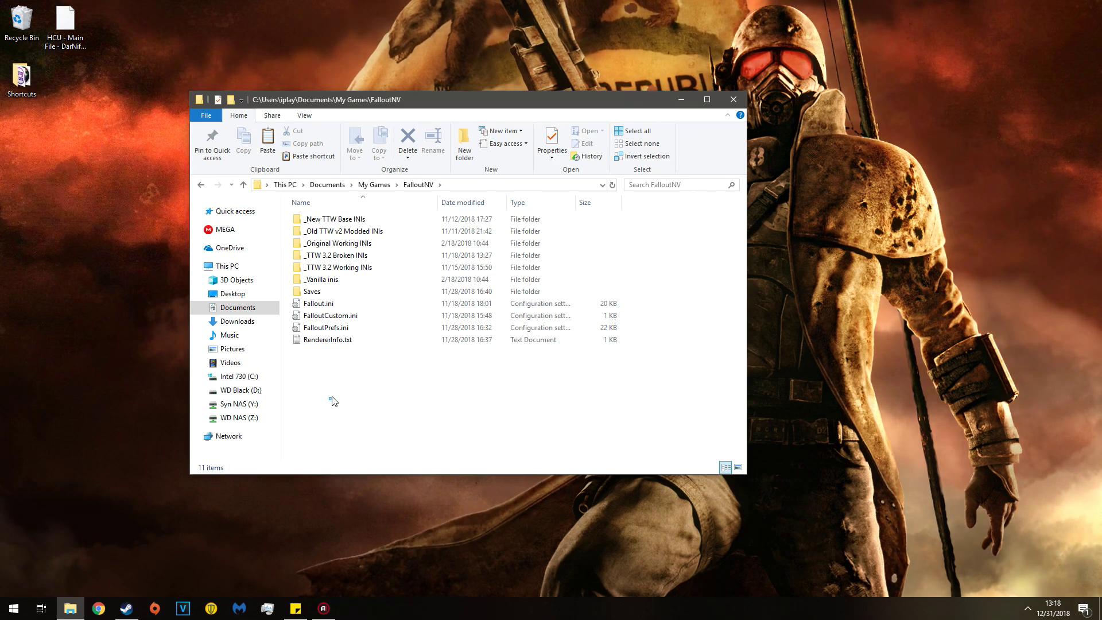
pyautogui.moveTo(329, 400); pyautogui.dragTo(339, 291)
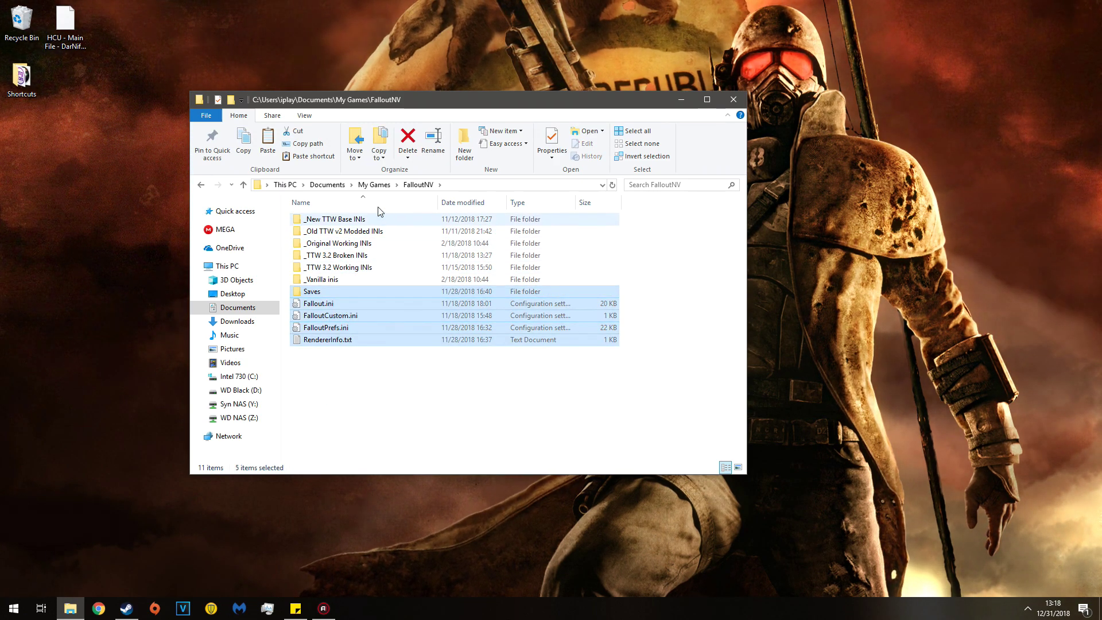
pyautogui.click(408, 140)
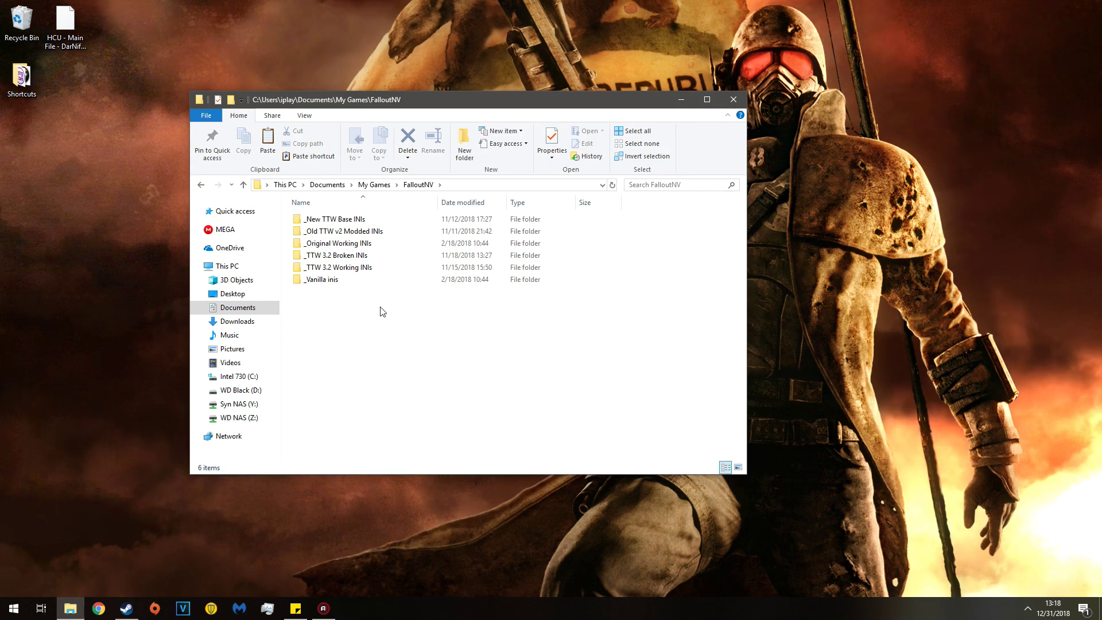
# Close the FalloutNV folder window and refresh the desktop
pyautogui.click(736, 100)
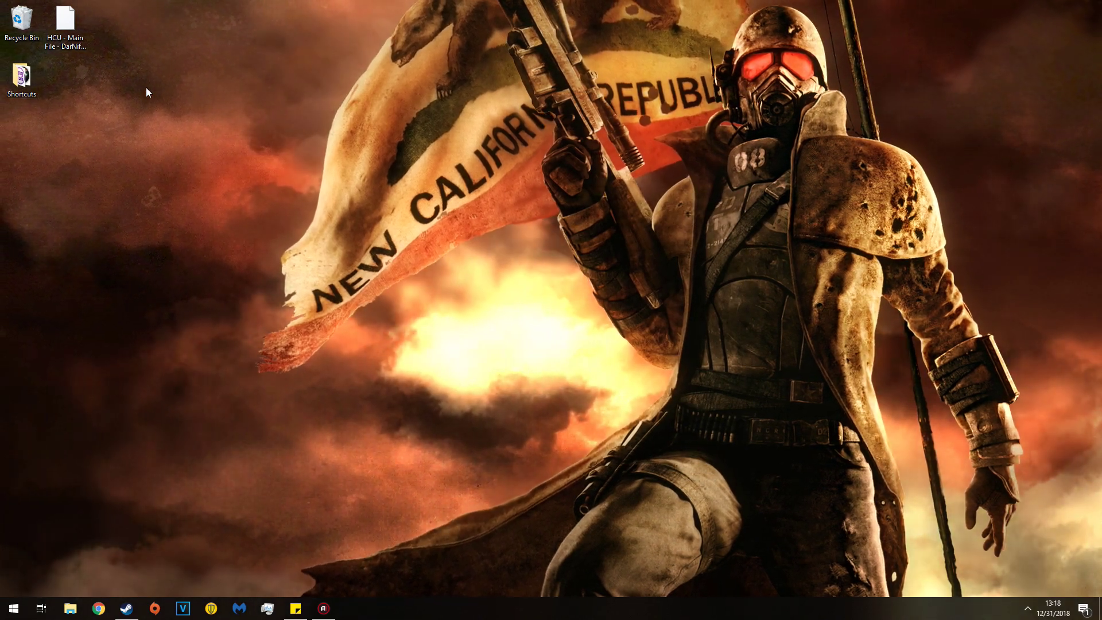
pyautogui.moveTo(147, 89); pyautogui.dragTo(263, 386)
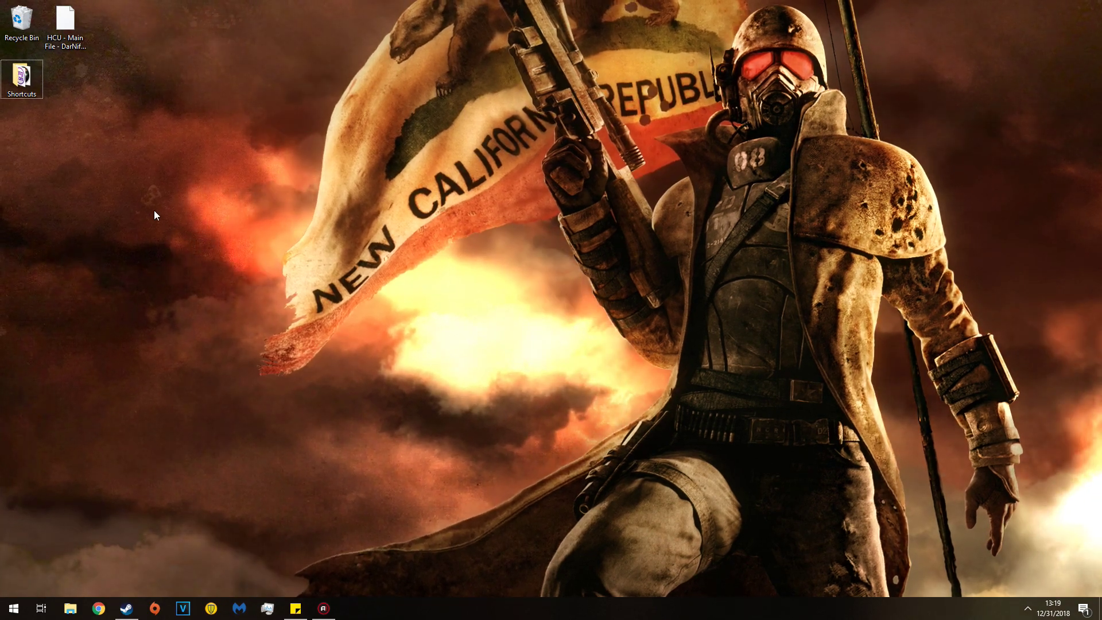
pyautogui.moveTo(122, 197); pyautogui.dragTo(367, 394)
pyautogui.rightClick(204, 355)
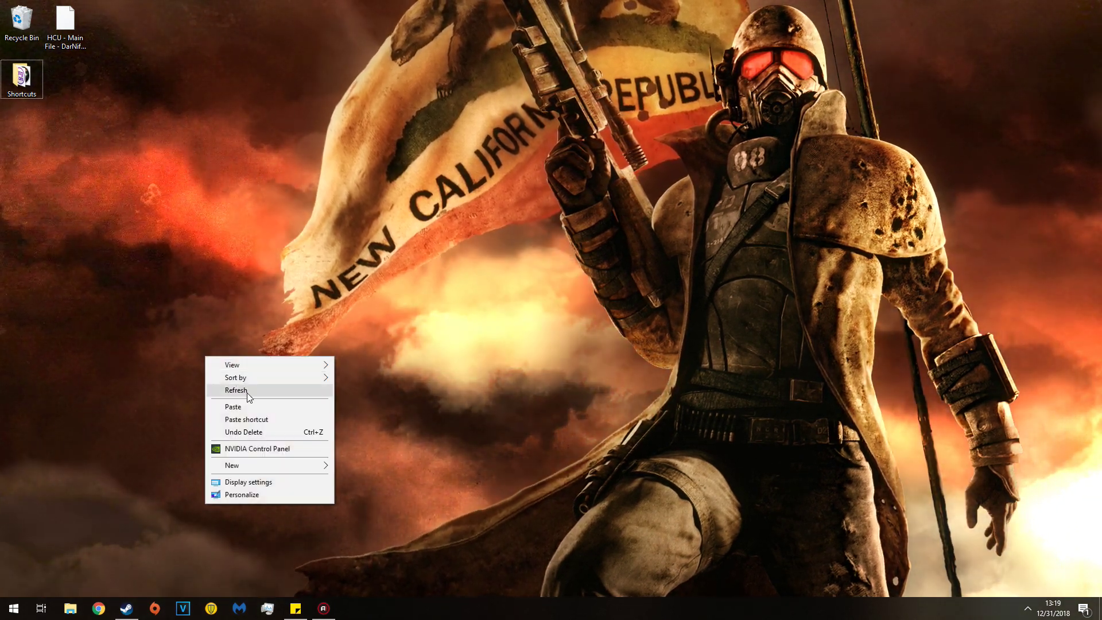
pyautogui.click(246, 388)
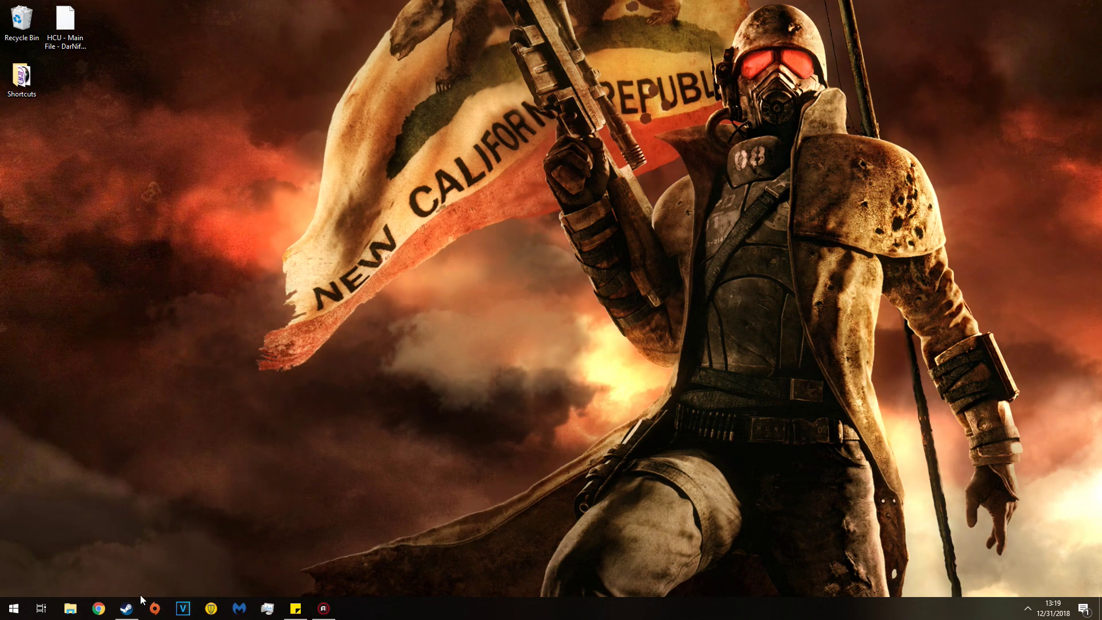
# Switch to Steam and look at the Local Files options in the Fallout: New Vegas properties, closing the dialog without changes
pyautogui.click(130, 609)
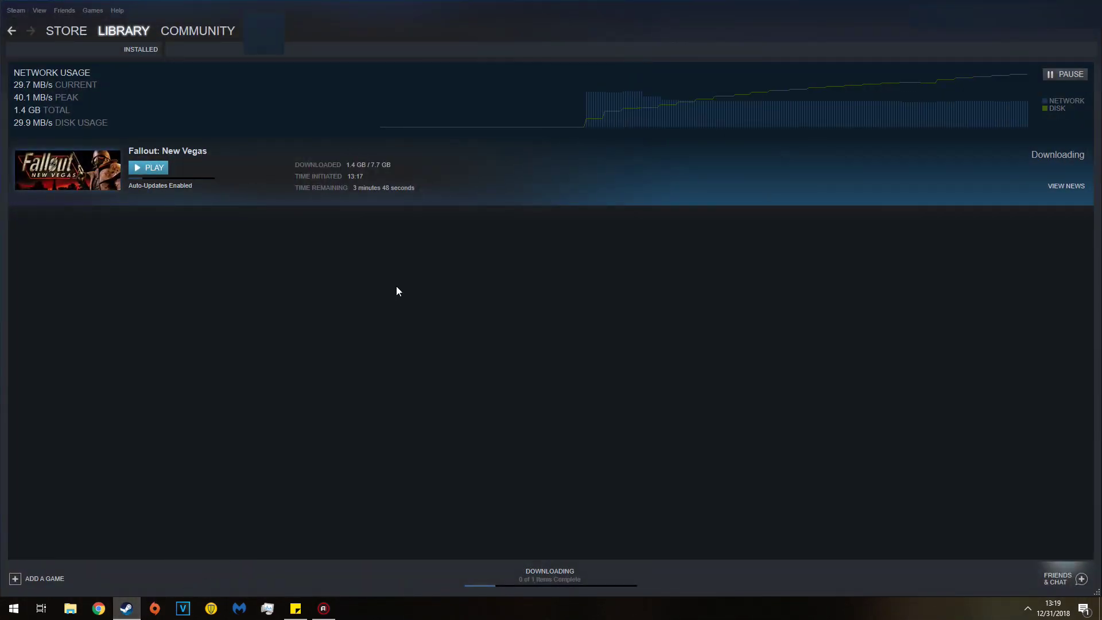
pyautogui.moveTo(105, 21)
pyautogui.click(119, 111)
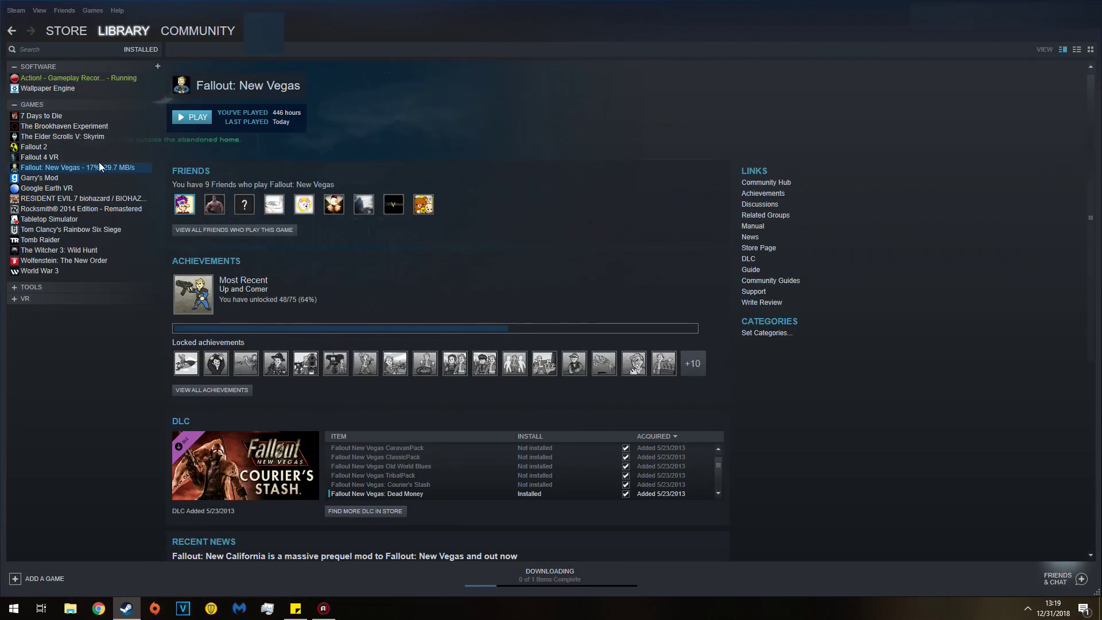
pyautogui.rightClick(85, 167)
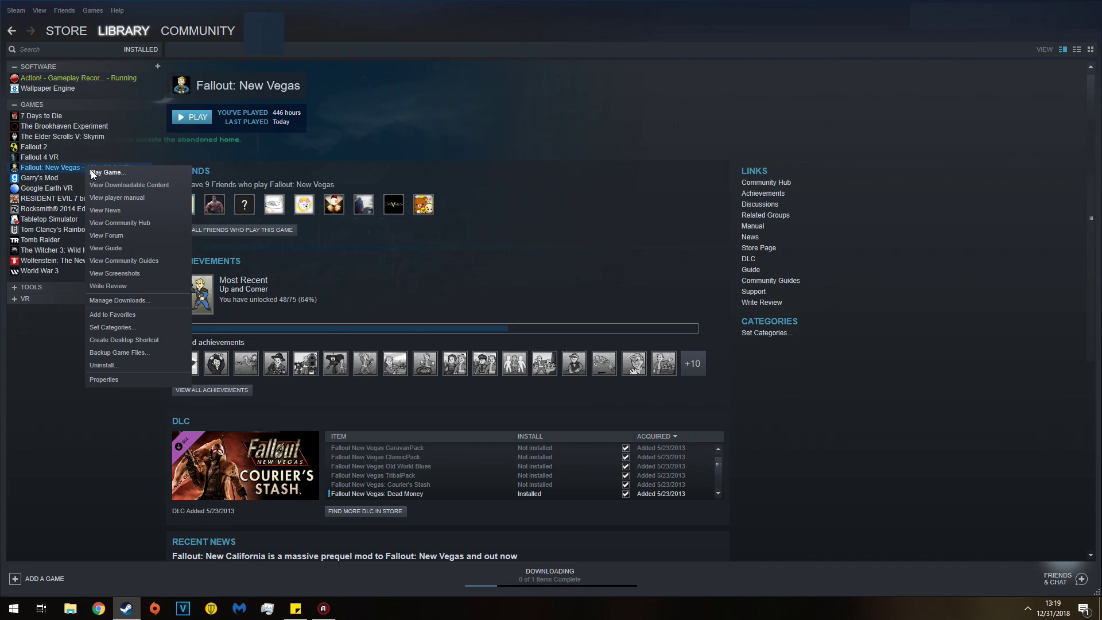
pyautogui.click(99, 379)
pyautogui.click(526, 150)
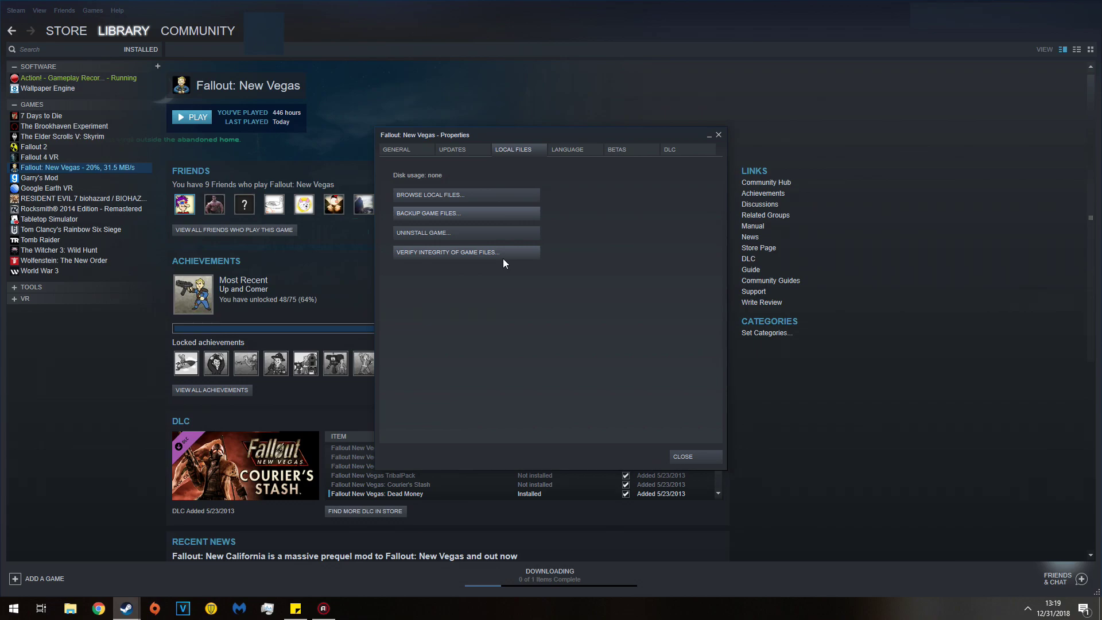
pyautogui.click(692, 457)
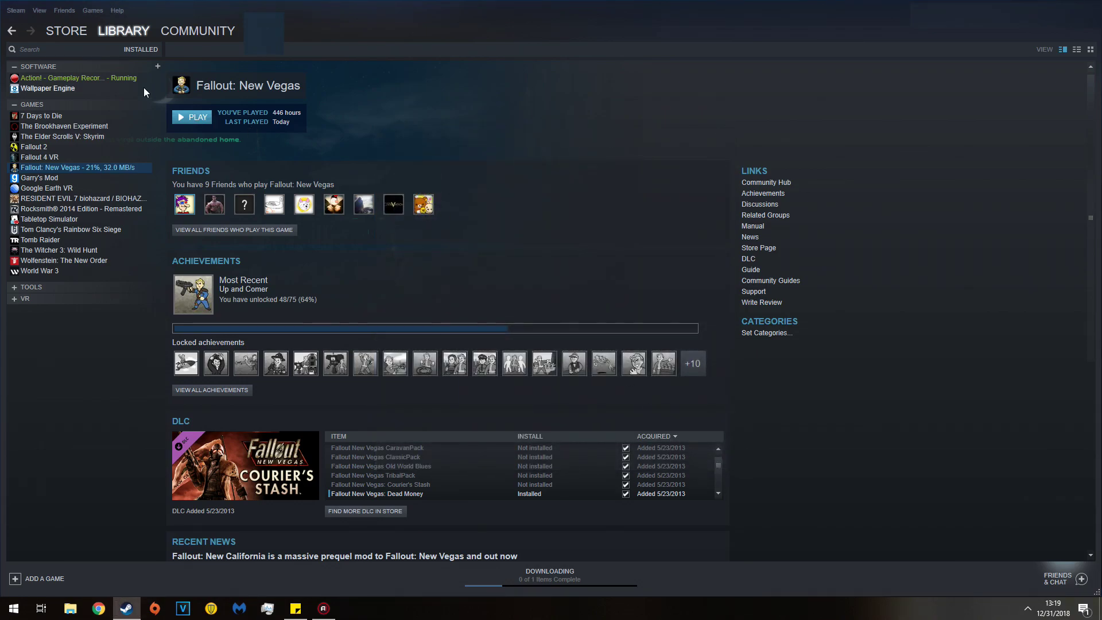
# Return to Steam's downloads page to check the progress of the Fallout: New Vegas download
pyautogui.moveTo(120, 39)
pyautogui.click(132, 159)
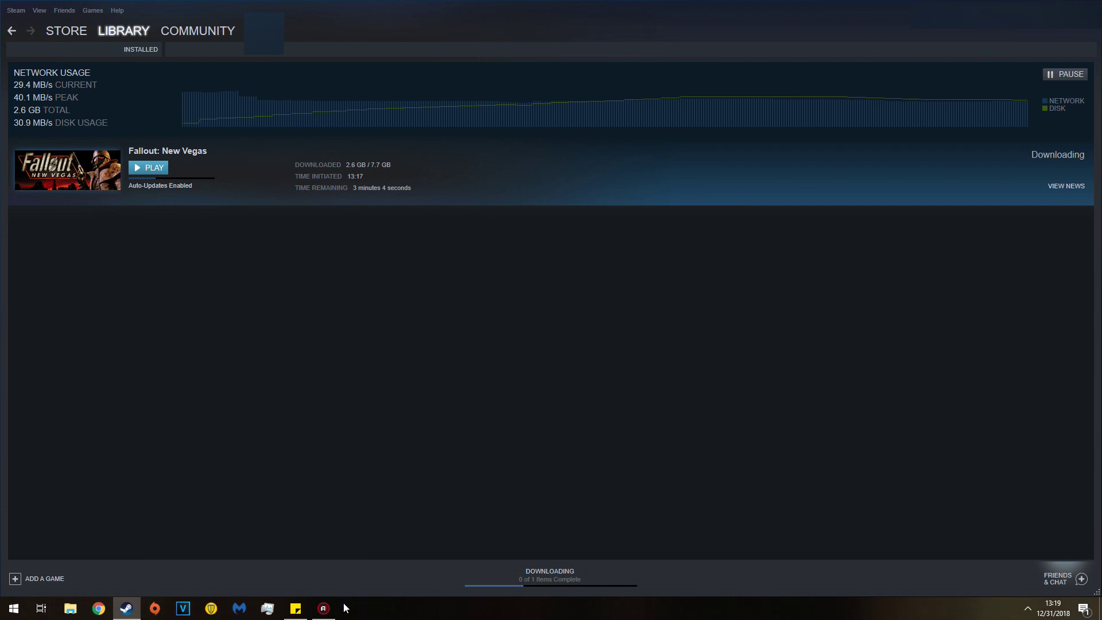
pyautogui.moveTo(323, 608)
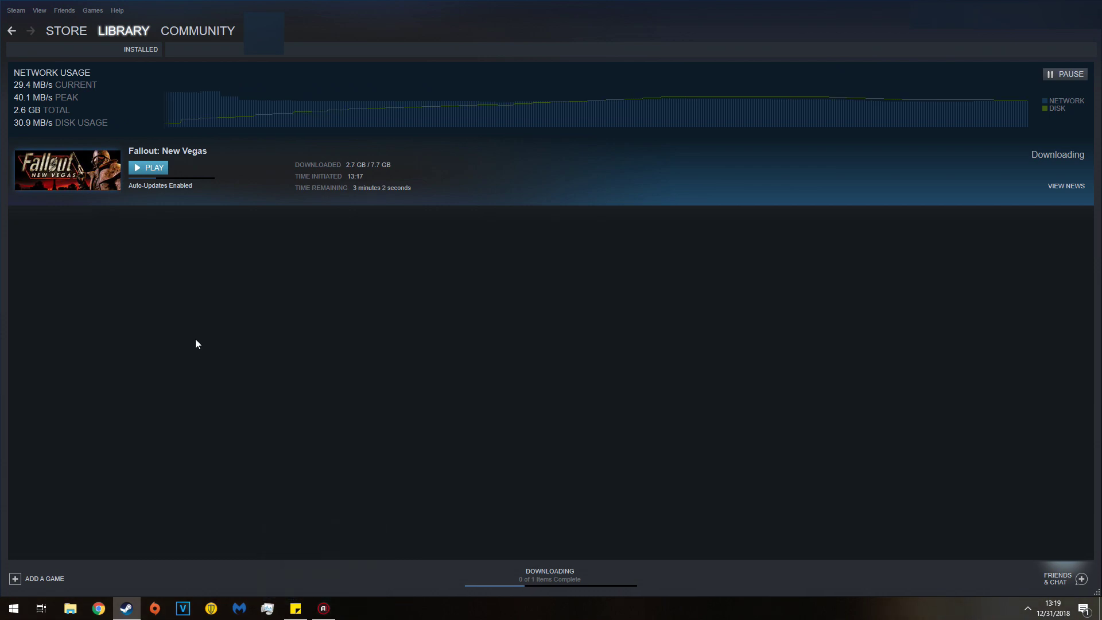